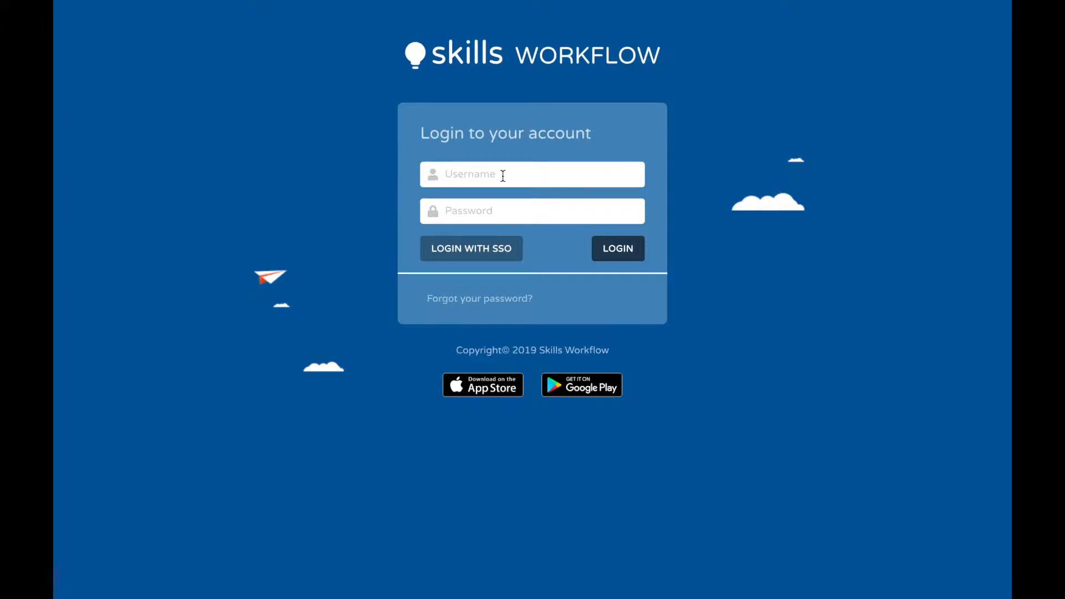
Step: Log in to the account by entering the username and the account password
{"action": "left_click", "coordinate": [503, 175]}
{"action": "type", "text": "art"}
{"action": "left_click", "coordinate": [474, 208]}
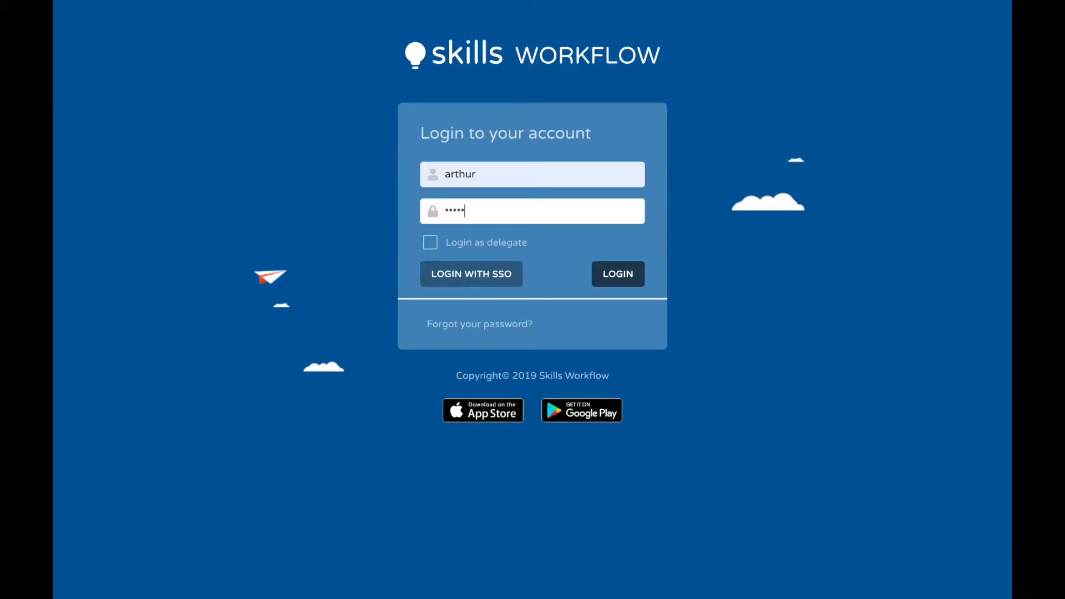
{"action": "left_click", "coordinate": [614, 275]}
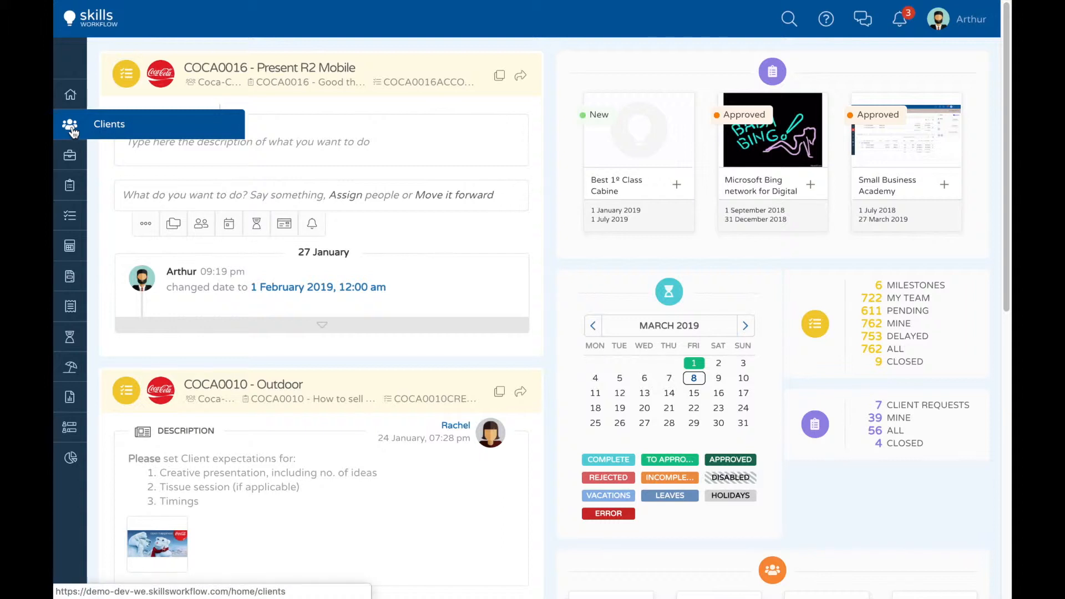
Step: Start a new fee contract for the client Coca-Cola and title it "Digital Scope 2019"
{"action": "left_click", "coordinate": [110, 131]}
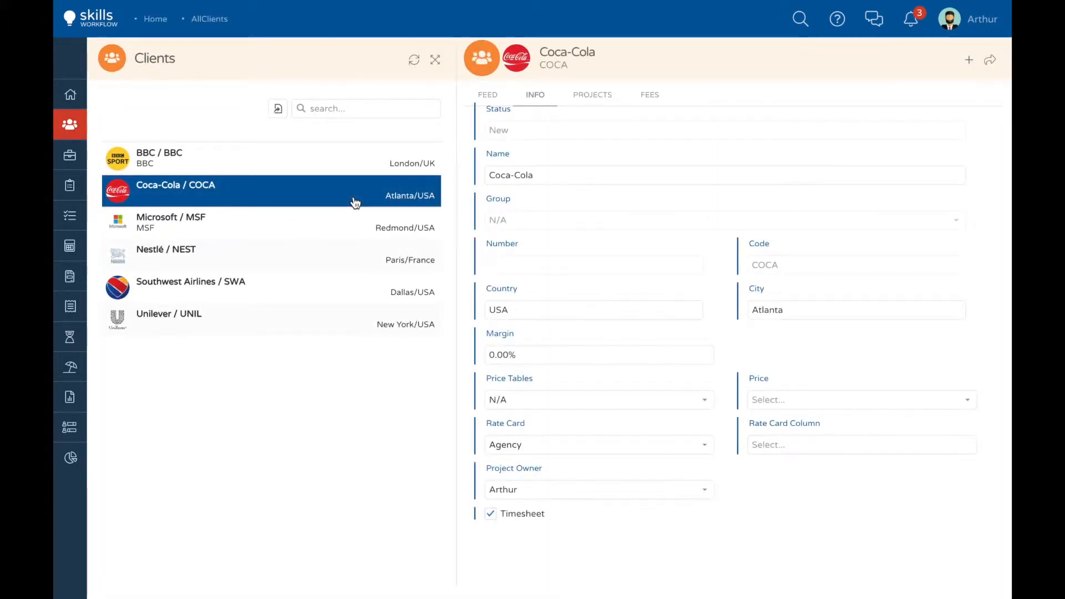
{"action": "left_click", "coordinate": [968, 62]}
{"action": "left_click", "coordinate": [968, 92]}
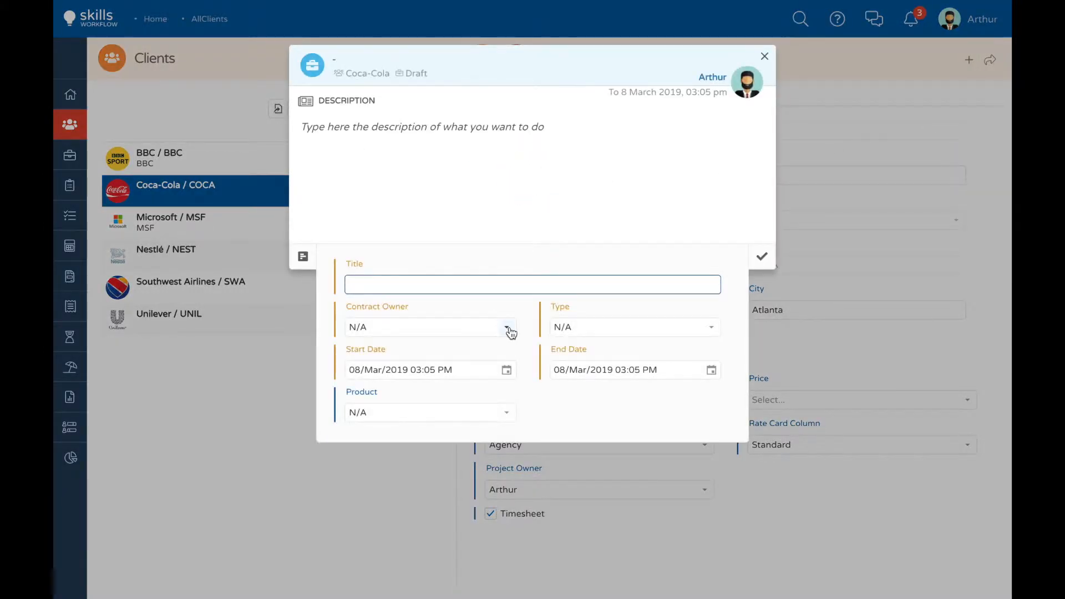
{"action": "type", "text": "Digital Scope 2019"}
Step: Choose the contract owner and set the contract type to Fee
{"action": "left_click", "coordinate": [506, 329]}
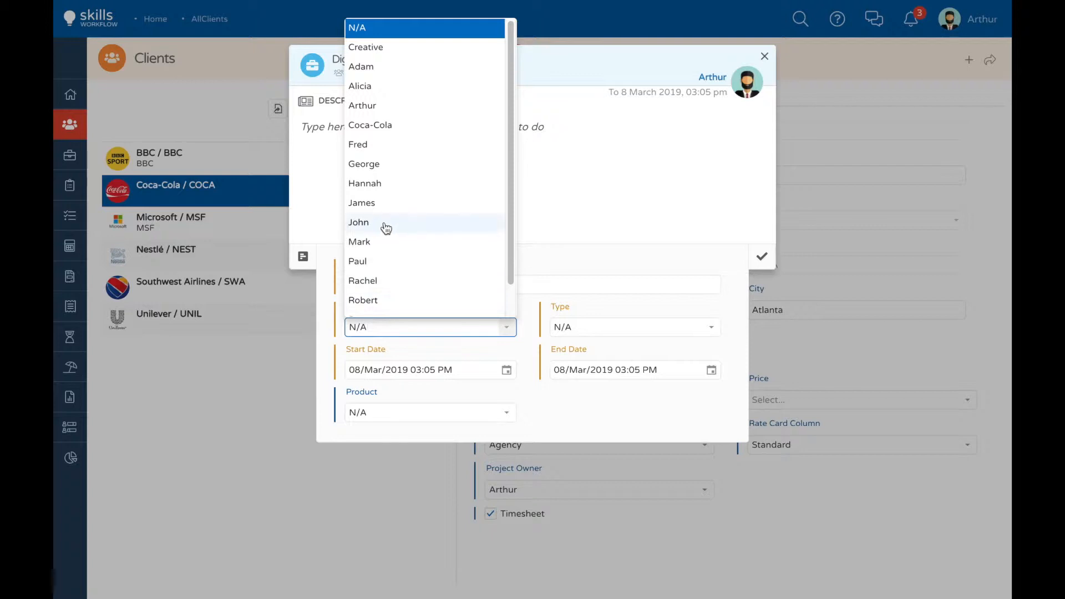
{"action": "left_click", "coordinate": [386, 228]}
{"action": "left_click", "coordinate": [580, 329]}
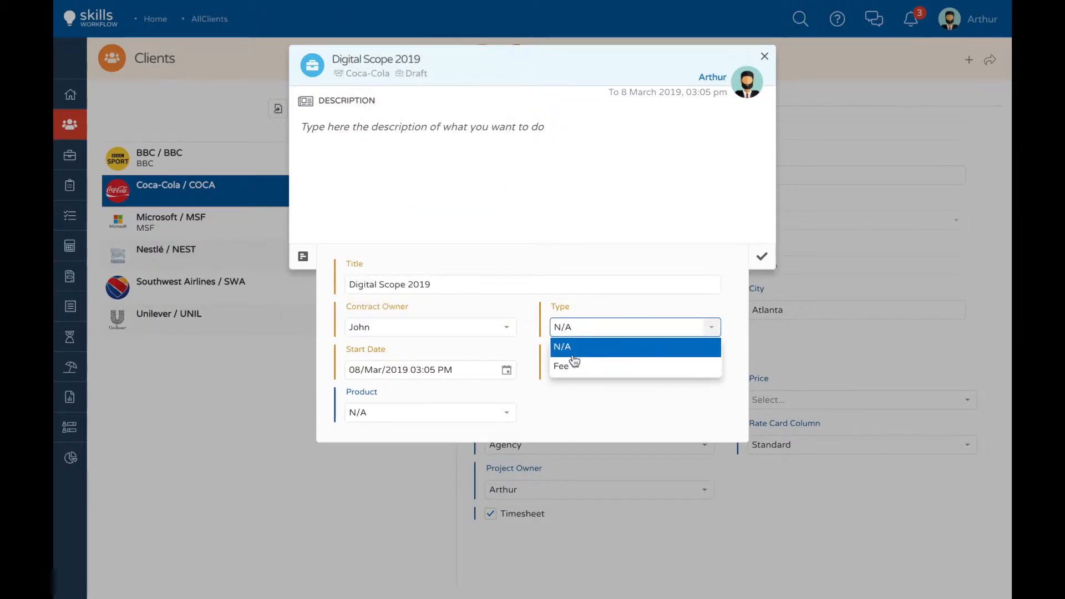
{"action": "left_click", "coordinate": [571, 367]}
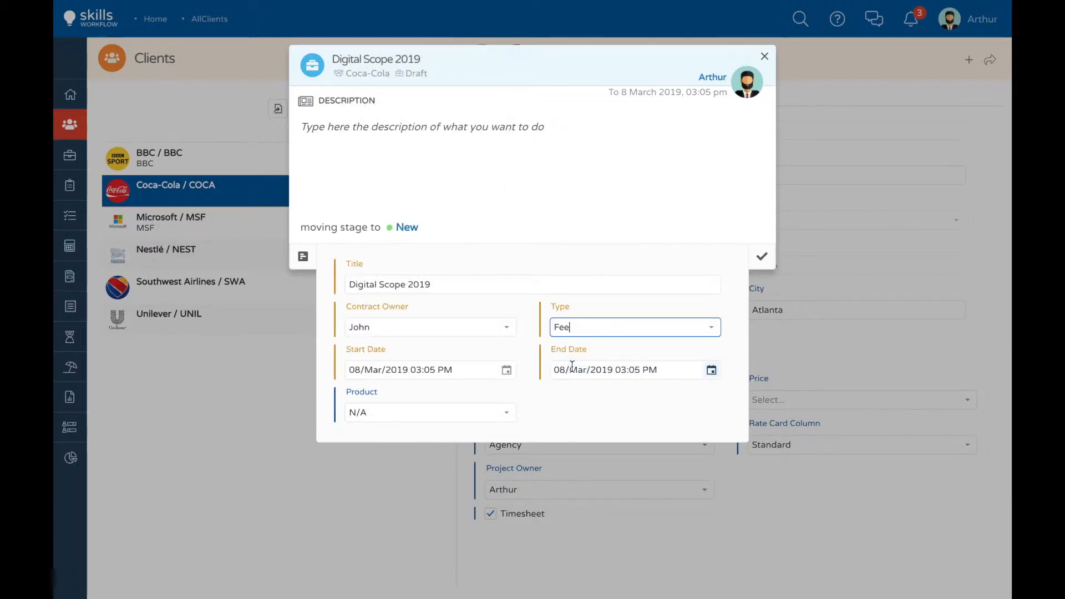
Step: Set the contract's start date to 1 January 2019 and its end date to 31 December 2019
{"action": "left_click", "coordinate": [507, 371]}
{"action": "left_click", "coordinate": [365, 404]}
{"action": "left_click", "coordinate": [365, 404]}
{"action": "left_click", "coordinate": [405, 439]}
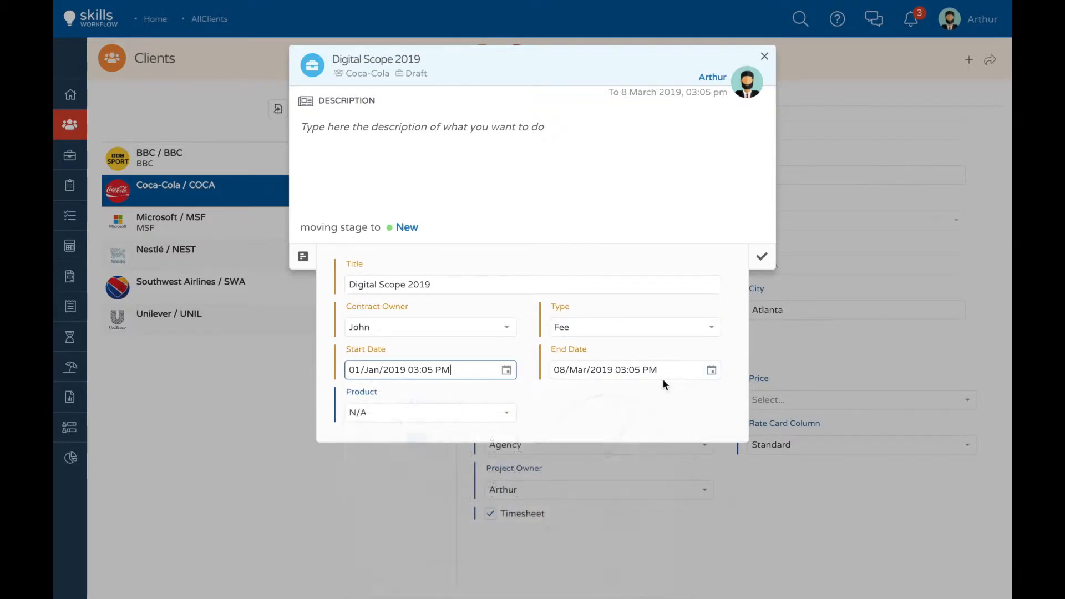
{"action": "left_click", "coordinate": [712, 372]}
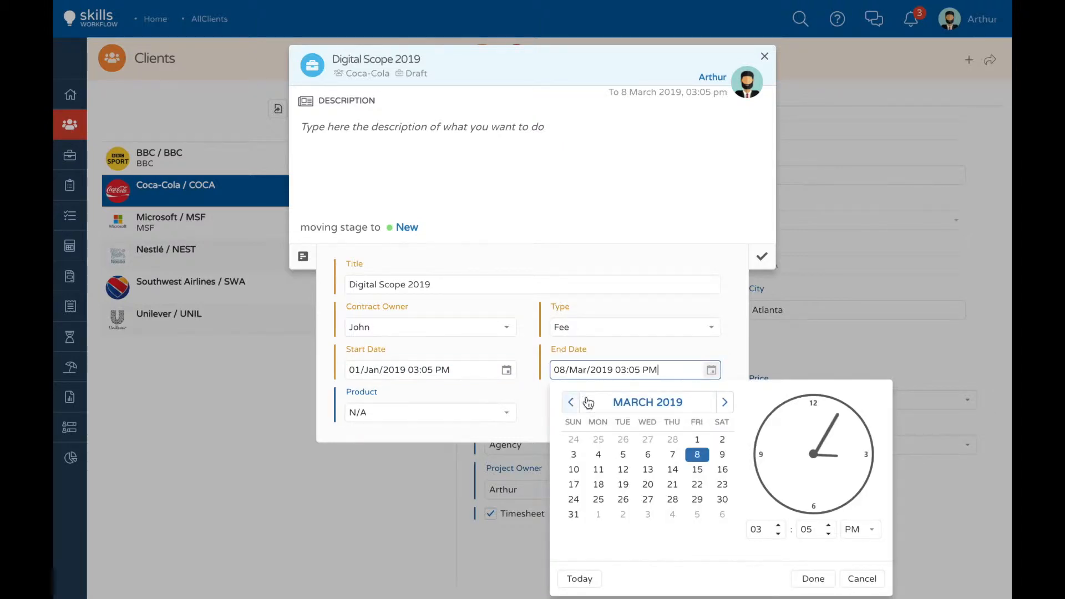
{"action": "left_click", "coordinate": [724, 403]}
{"action": "left_click", "coordinate": [724, 403]}
{"action": "left_click", "coordinate": [724, 404]}
{"action": "left_click", "coordinate": [724, 404]}
{"action": "left_click", "coordinate": [723, 403]}
{"action": "left_click", "coordinate": [724, 403]}
{"action": "left_click", "coordinate": [724, 403]}
{"action": "left_click", "coordinate": [724, 403]}
{"action": "left_click", "coordinate": [723, 404]}
{"action": "left_click", "coordinate": [624, 519]}
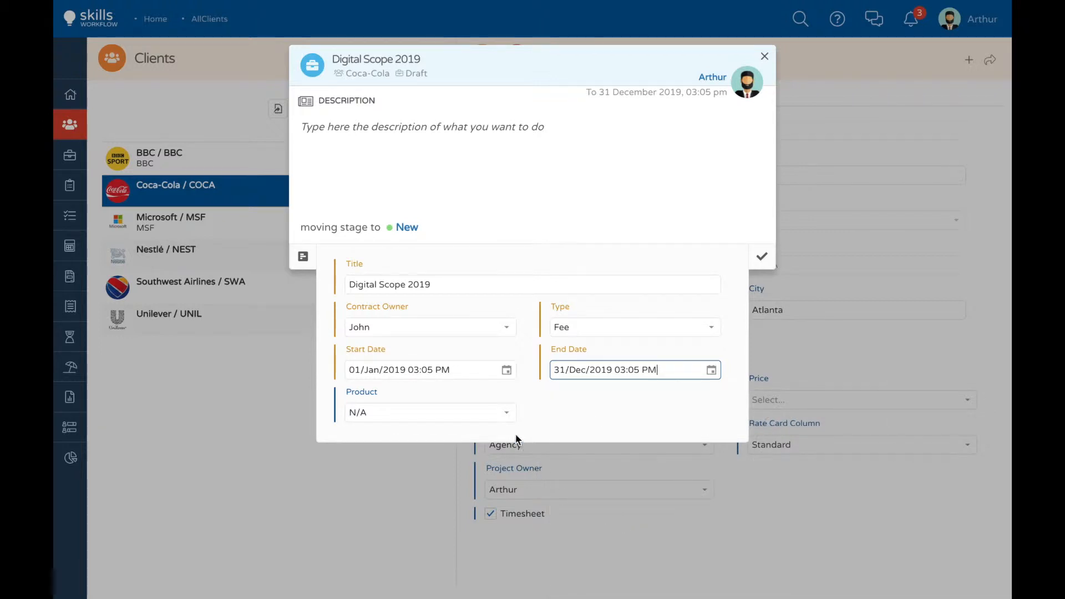
Step: Set the product to Coca-Cola Standard, enter the description "Please add the contract signed by the client", and save the fee
{"action": "left_click", "coordinate": [506, 414]}
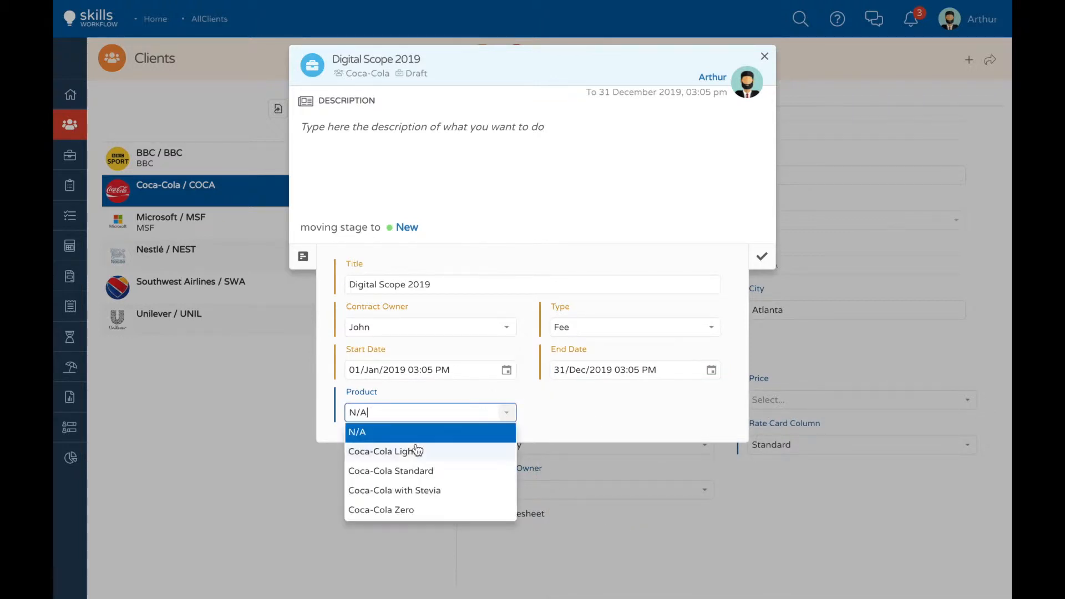
{"action": "left_click", "coordinate": [362, 474]}
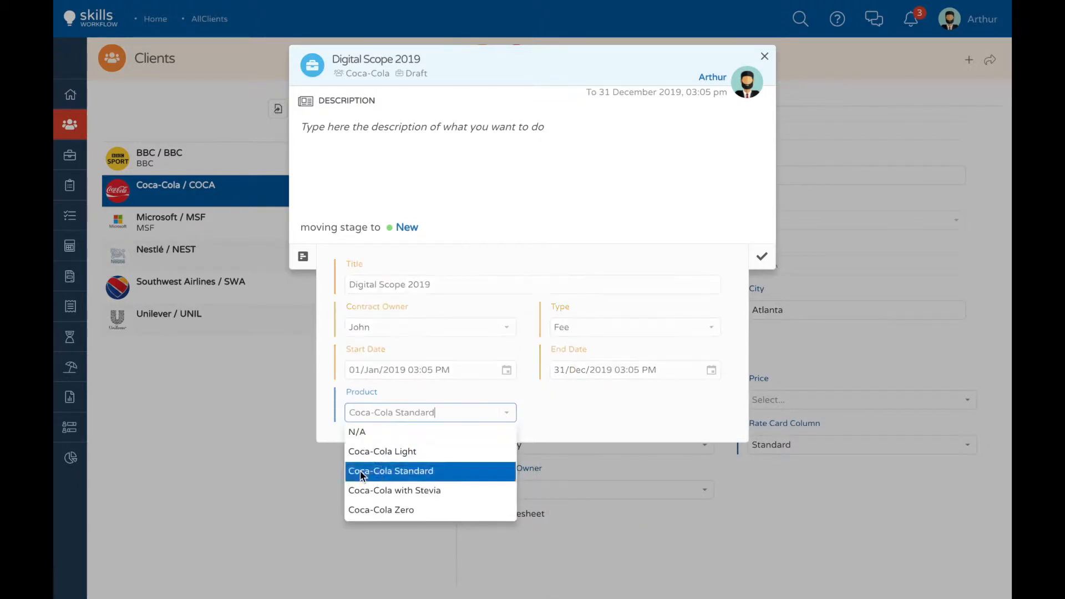
{"action": "mouse_move", "coordinate": [328, 167]}
{"action": "left_click", "coordinate": [320, 124]}
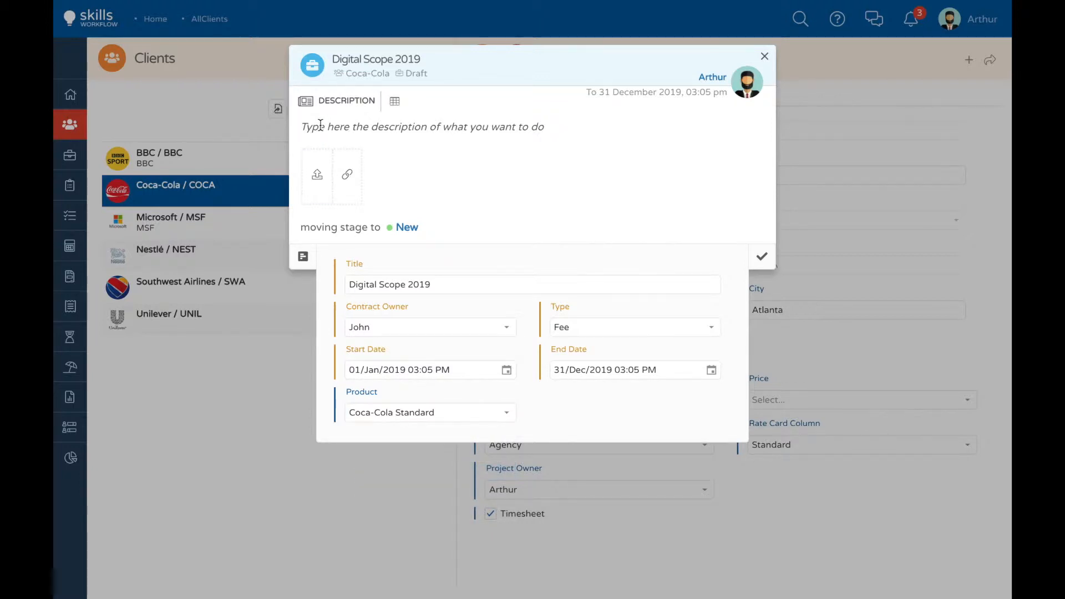
{"action": "type", "text": "Please add the contract signed by the client"}
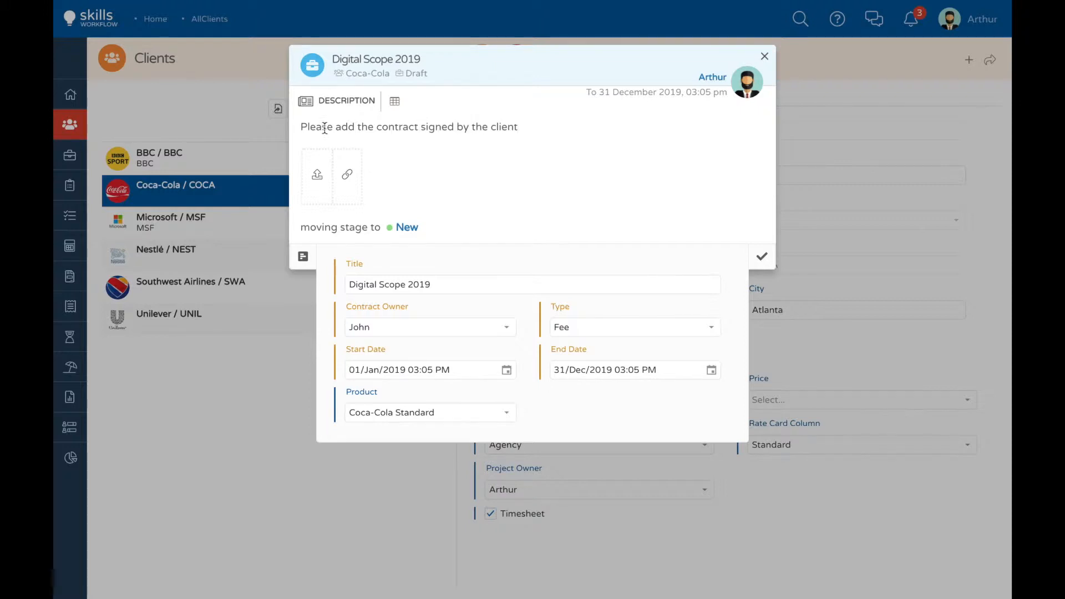
{"action": "left_click", "coordinate": [763, 261]}
{"action": "left_click", "coordinate": [760, 258]}
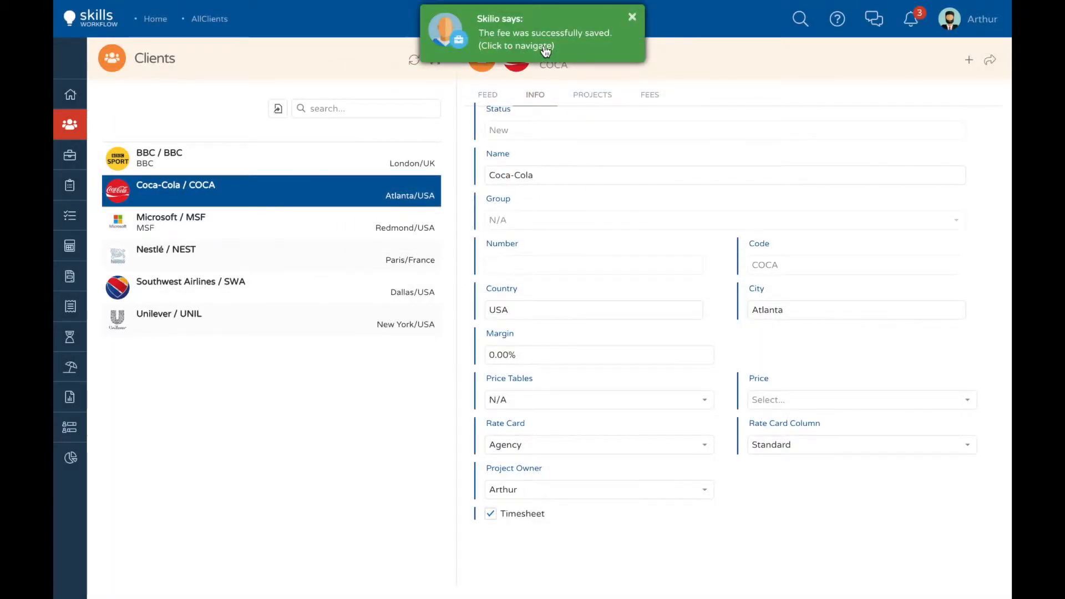
Step: Open the saved fee and start a new estimate in it titled "Digital Scope 2019"
{"action": "left_click", "coordinate": [545, 49]}
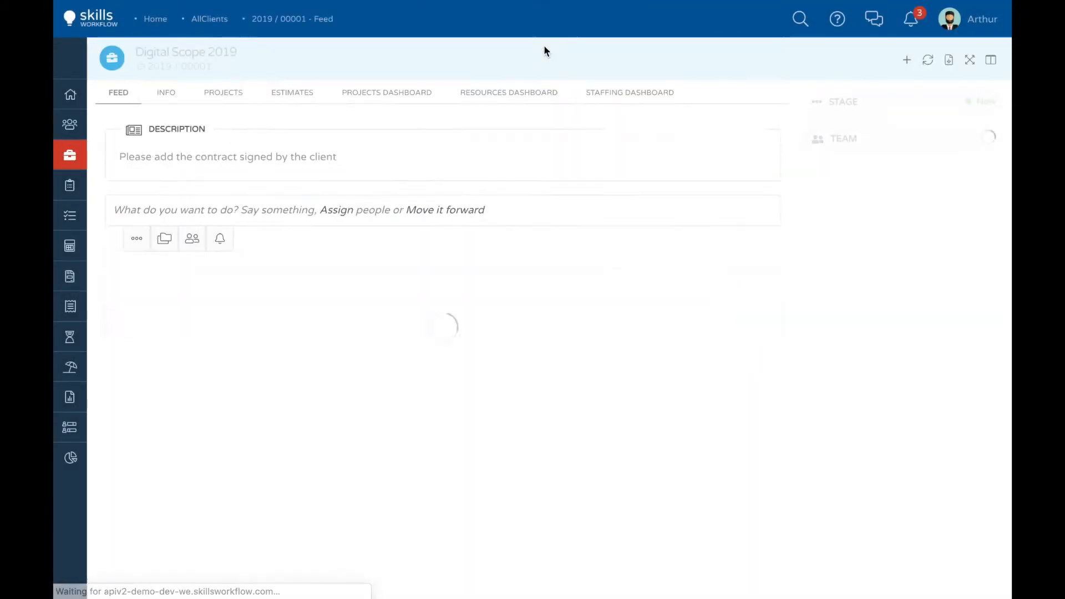
{"action": "left_click", "coordinate": [291, 96]}
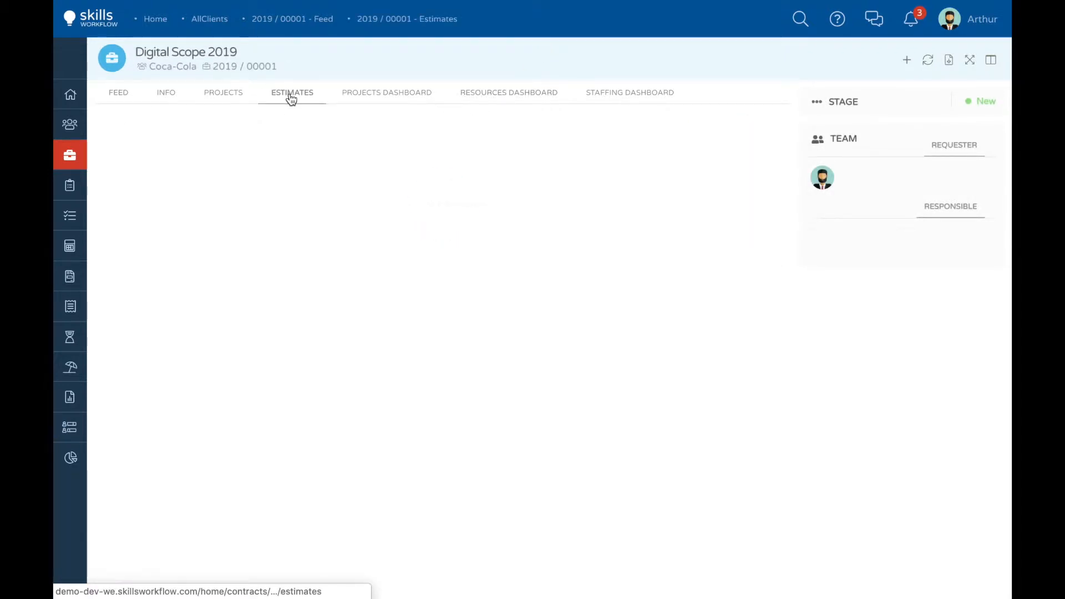
{"action": "left_click", "coordinate": [906, 65]}
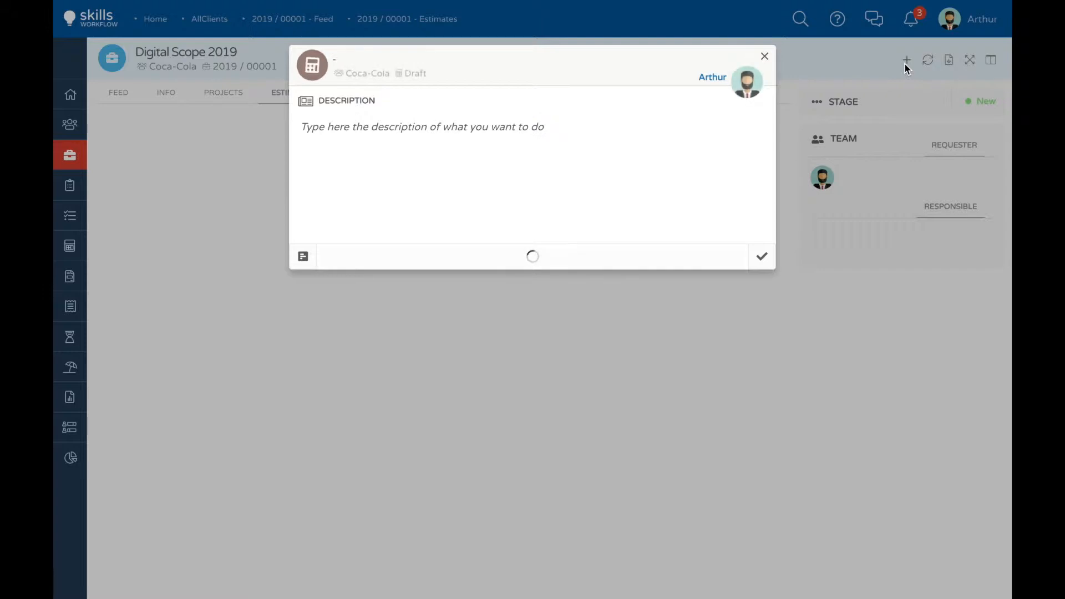
{"action": "type", "text": "Digital Scope 2019"}
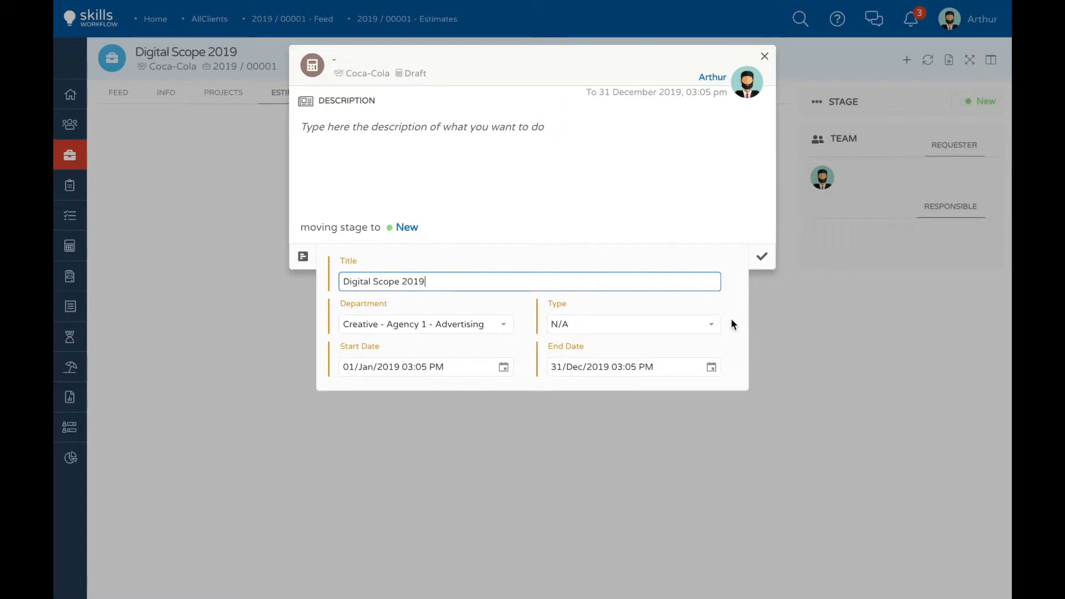
Step: Set the estimate type to Creativity, append its associated template text, and save the estimate
{"action": "left_click", "coordinate": [717, 330]}
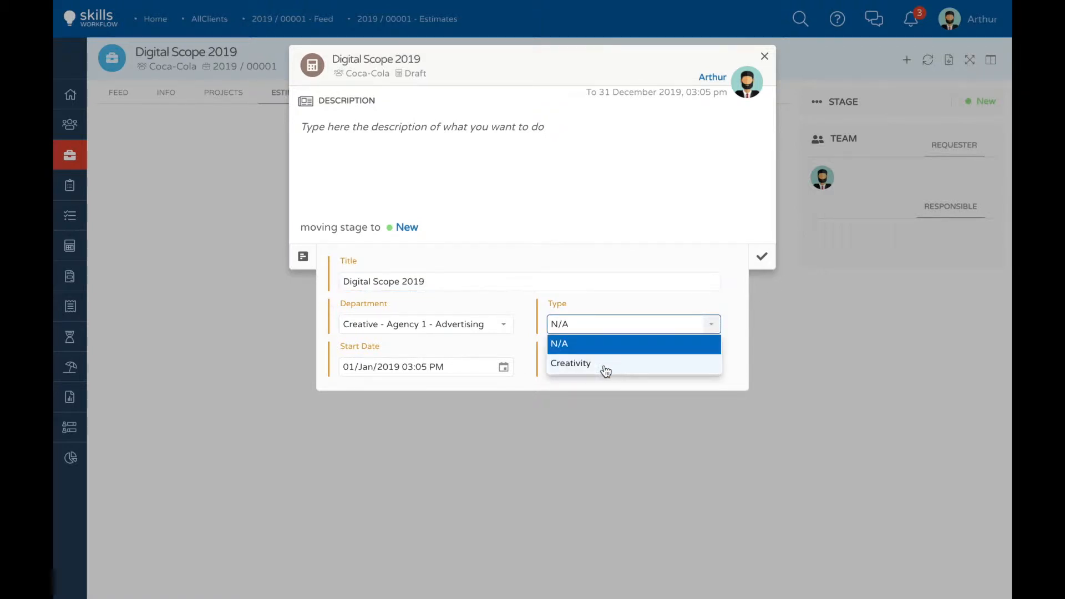
{"action": "left_click", "coordinate": [606, 368]}
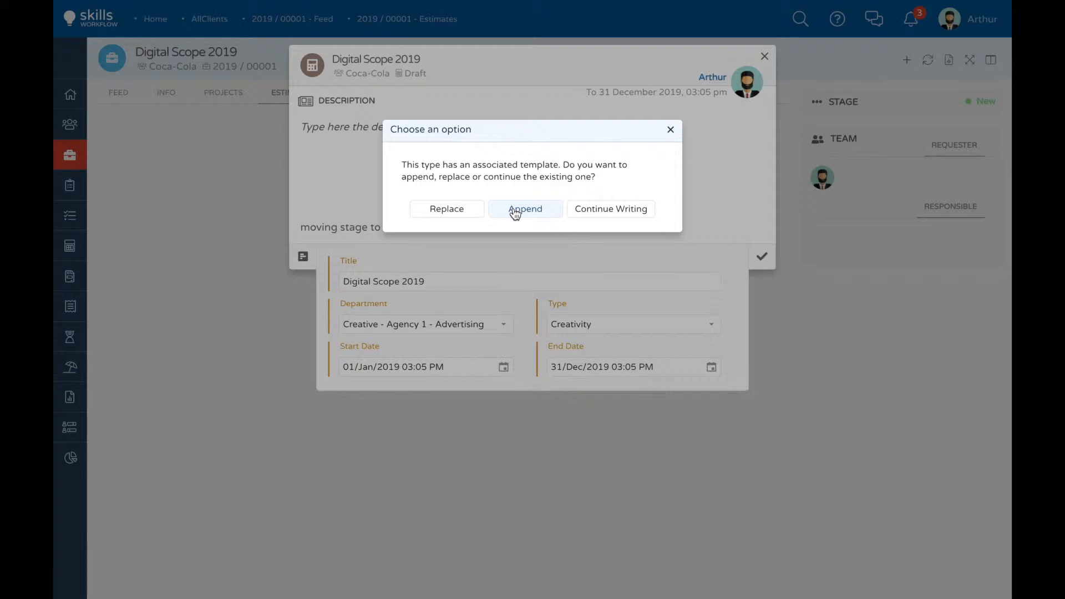
{"action": "left_click", "coordinate": [514, 210]}
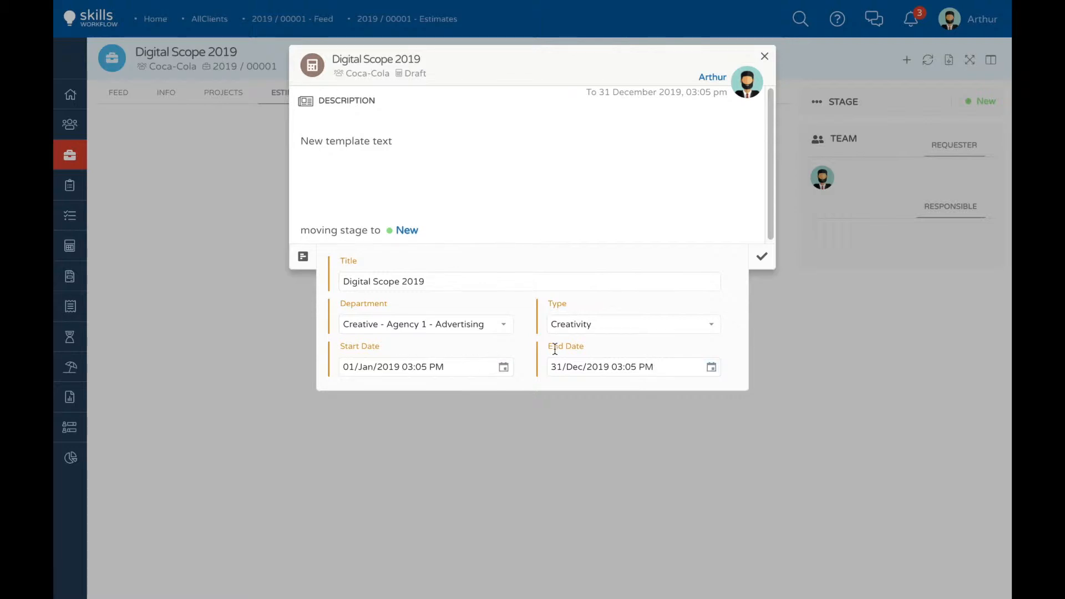
{"action": "left_click", "coordinate": [761, 257]}
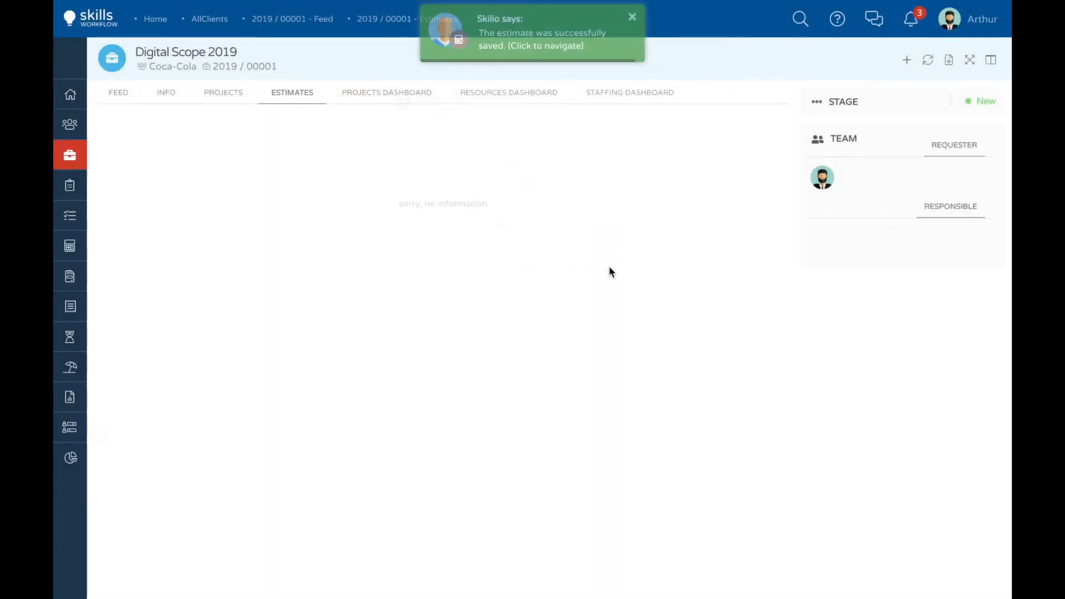
Step: Open the saved estimate's quotes and add a deliverable described as "Digital - Web site" with the service Creative Cloud
{"action": "left_click", "coordinate": [520, 49]}
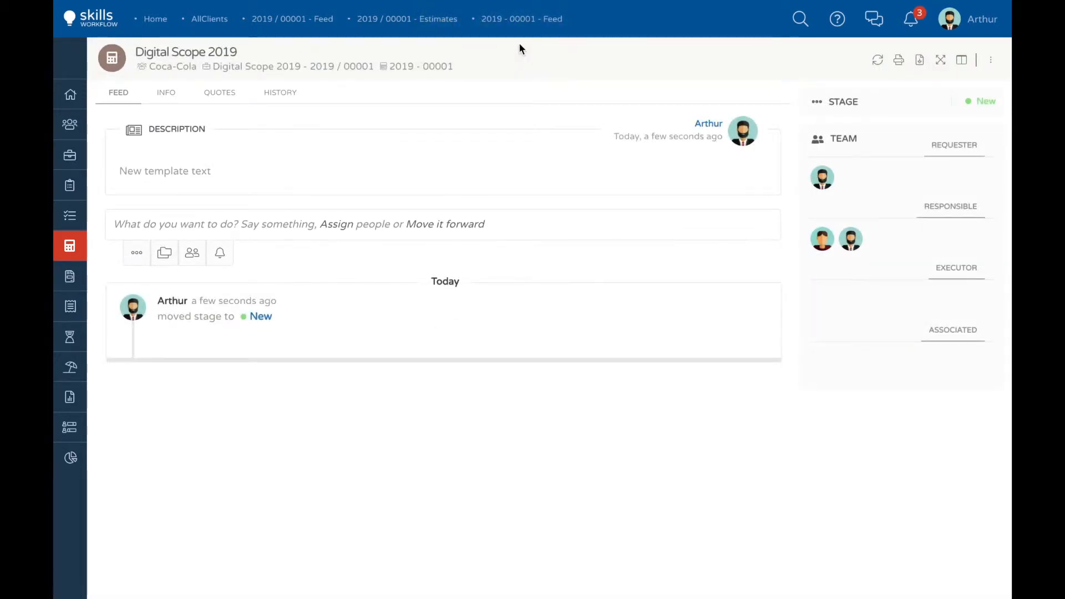
{"action": "left_click", "coordinate": [217, 96]}
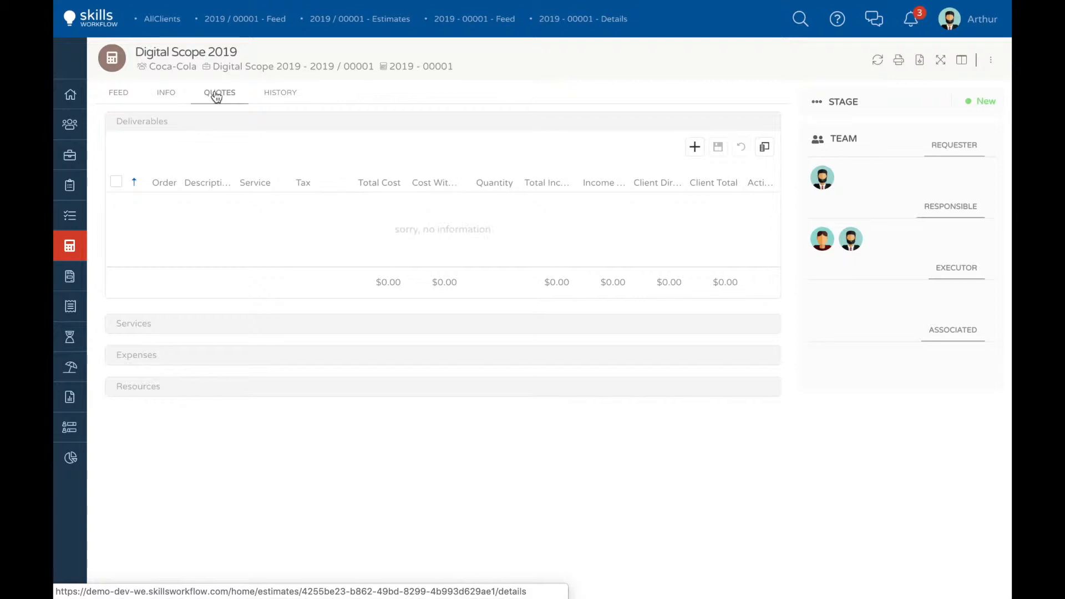
{"action": "left_click", "coordinate": [695, 147]}
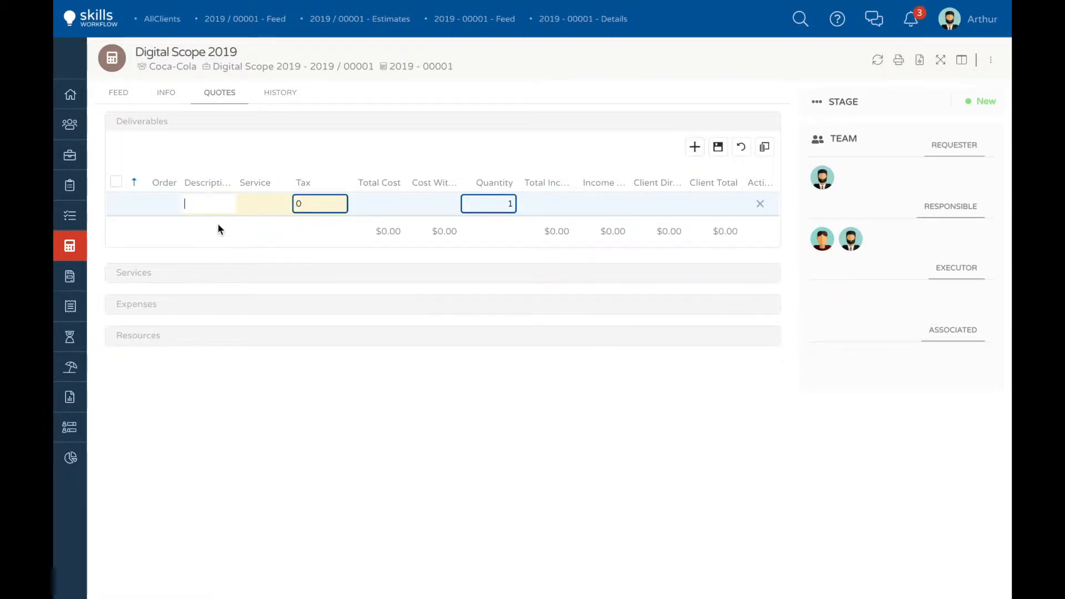
{"action": "type", "text": "Digital"}
{"action": "type", "text": " - Web site"}
{"action": "left_click", "coordinate": [282, 206]}
{"action": "left_click", "coordinate": [284, 205]}
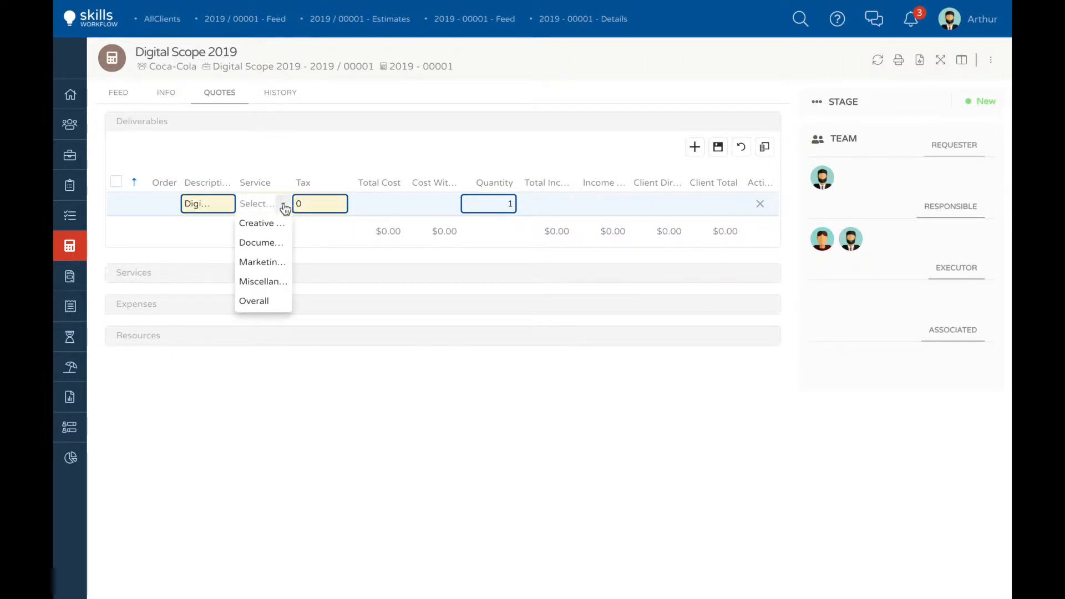
{"action": "left_click", "coordinate": [258, 223]}
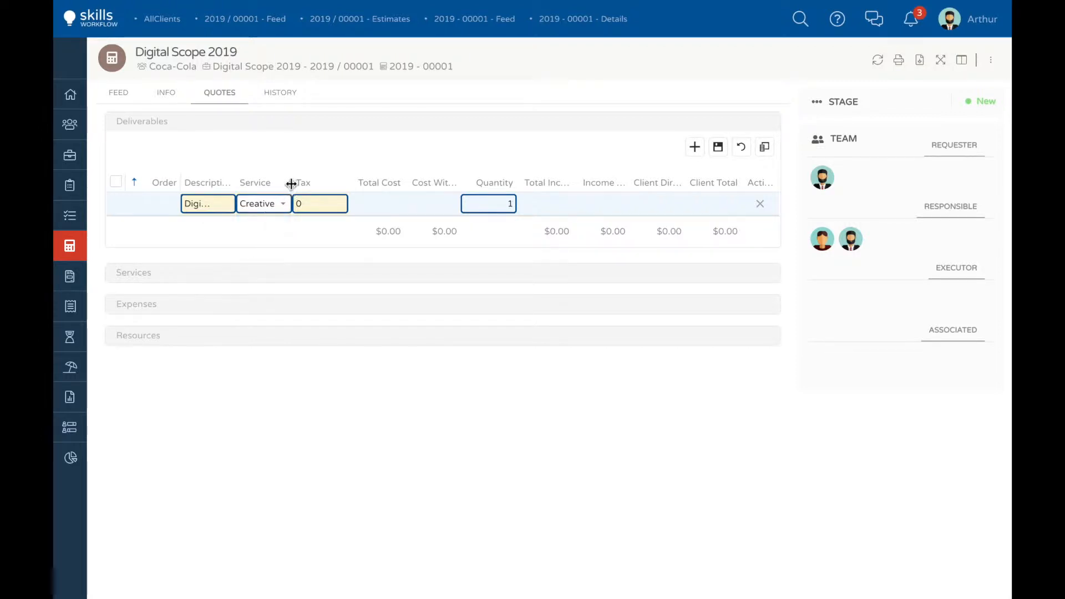
{"action": "left_click", "coordinate": [344, 186]}
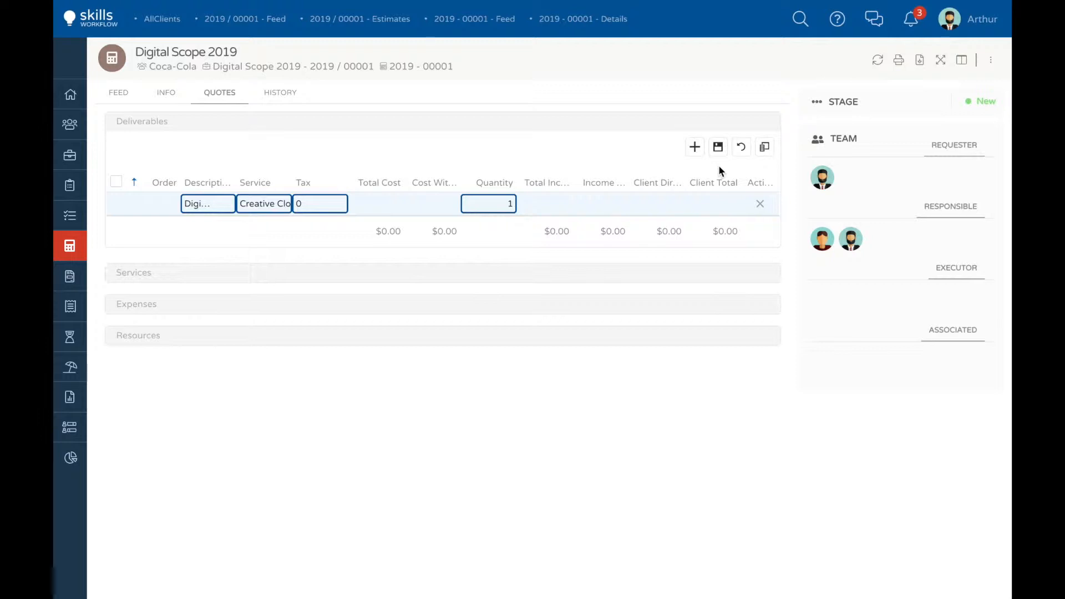
Step: Hide every column of the deliverables table except Order, Description, Service and Total Income
{"action": "left_click", "coordinate": [764, 148]}
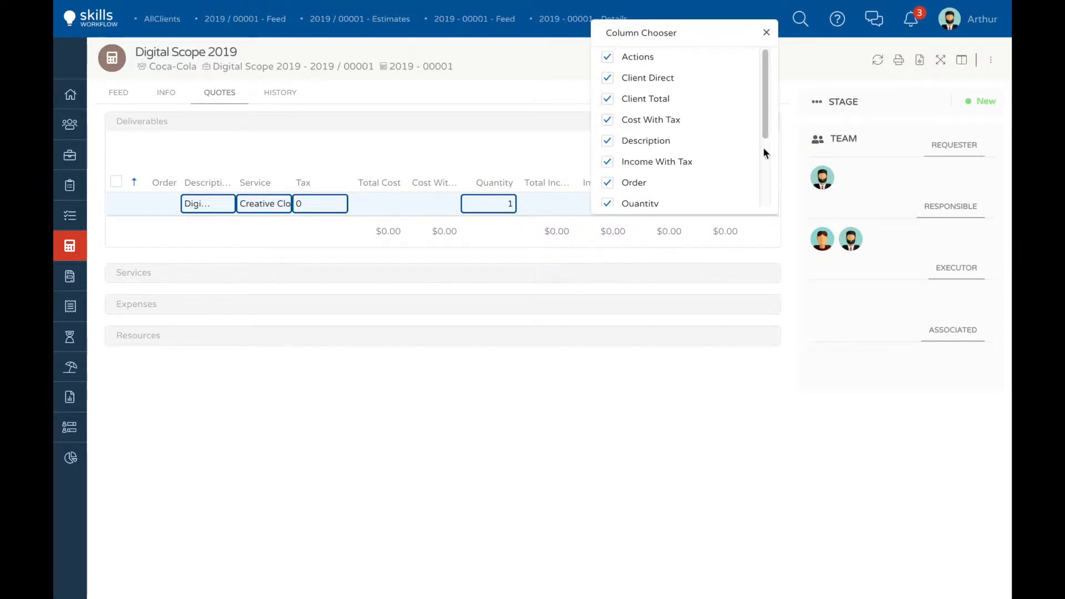
{"action": "left_click", "coordinate": [607, 57]}
{"action": "left_click", "coordinate": [608, 78]}
{"action": "left_click", "coordinate": [607, 98]}
{"action": "left_click", "coordinate": [607, 120]}
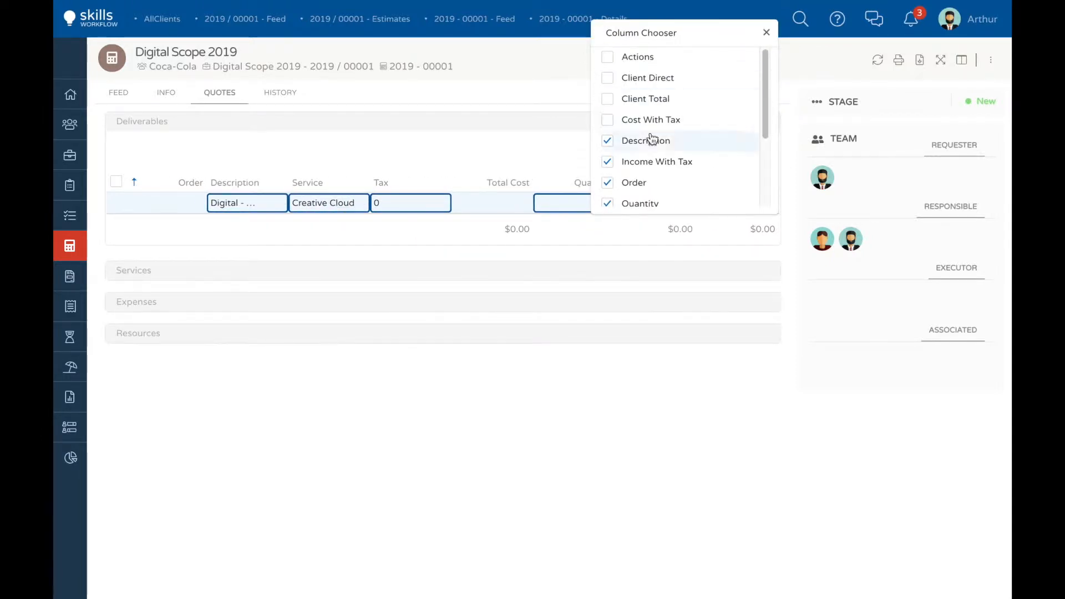
{"action": "left_click", "coordinate": [607, 161]}
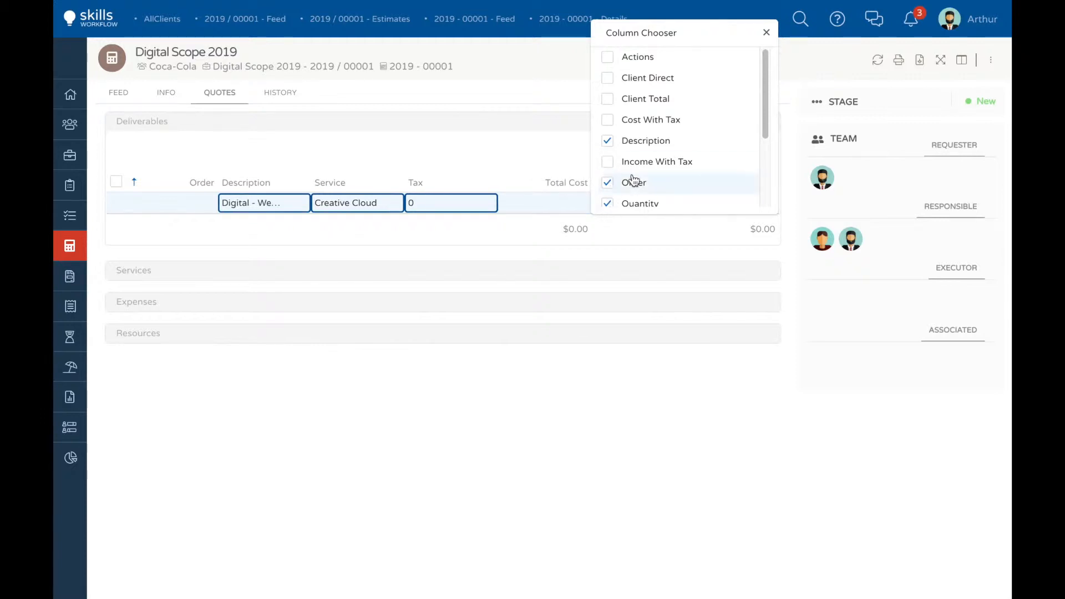
{"action": "scroll", "coordinate": [613, 166], "scroll_direction": "down", "scroll_amount": 1}
{"action": "left_click", "coordinate": [607, 155]}
{"action": "scroll", "coordinate": [609, 200], "scroll_direction": "down", "scroll_amount": 1}
{"action": "left_click", "coordinate": [607, 156]}
{"action": "left_click", "coordinate": [608, 176]}
{"action": "scroll", "coordinate": [616, 176], "scroll_direction": "down", "scroll_amount": 1}
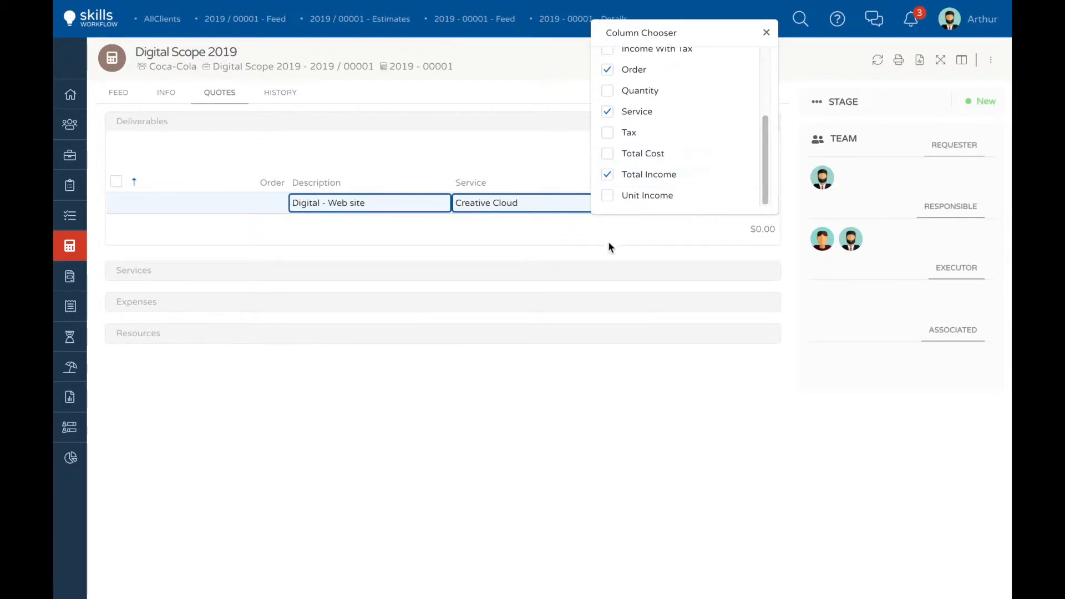
{"action": "left_click", "coordinate": [766, 32]}
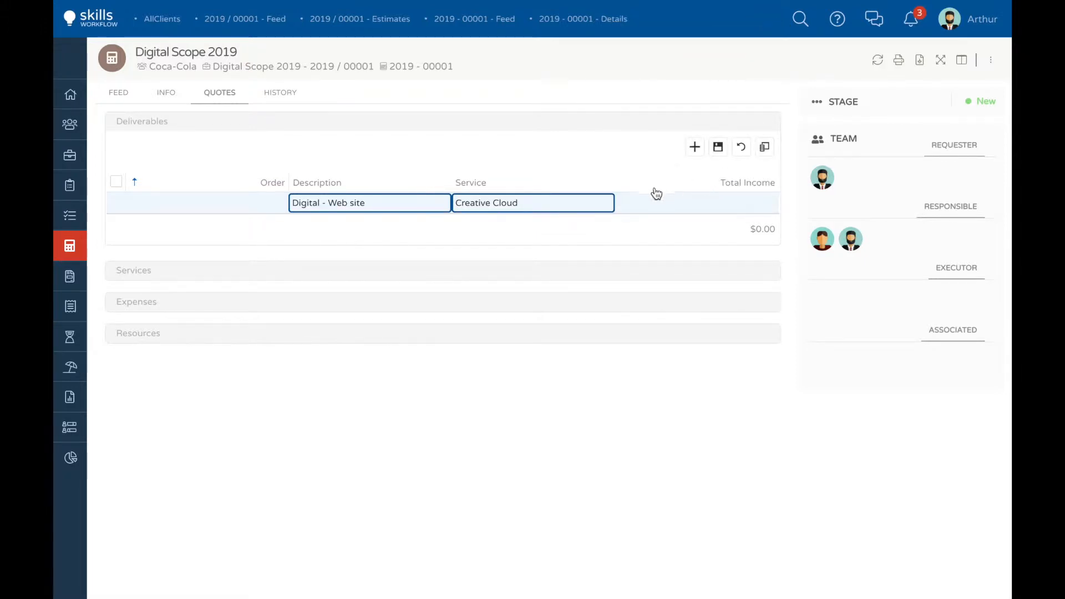
Step: Extend the Digital - Web site deliverable's description with a second line "Add description of the service if needed" and save the deliverable
{"action": "mouse_move", "coordinate": [429, 206]}
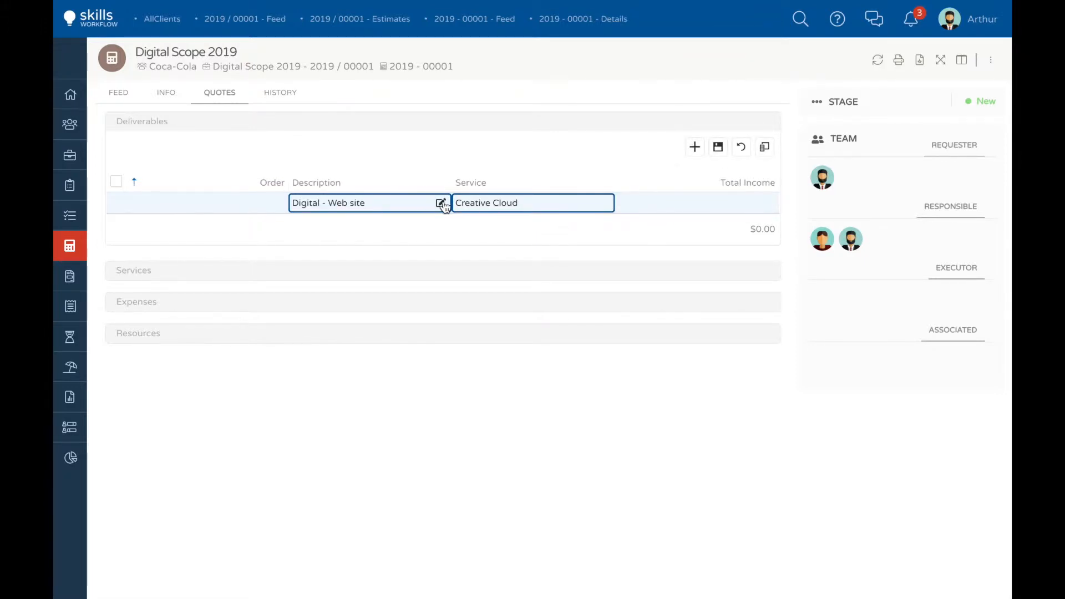
{"action": "left_click", "coordinate": [442, 204]}
{"action": "left_click", "coordinate": [524, 72]}
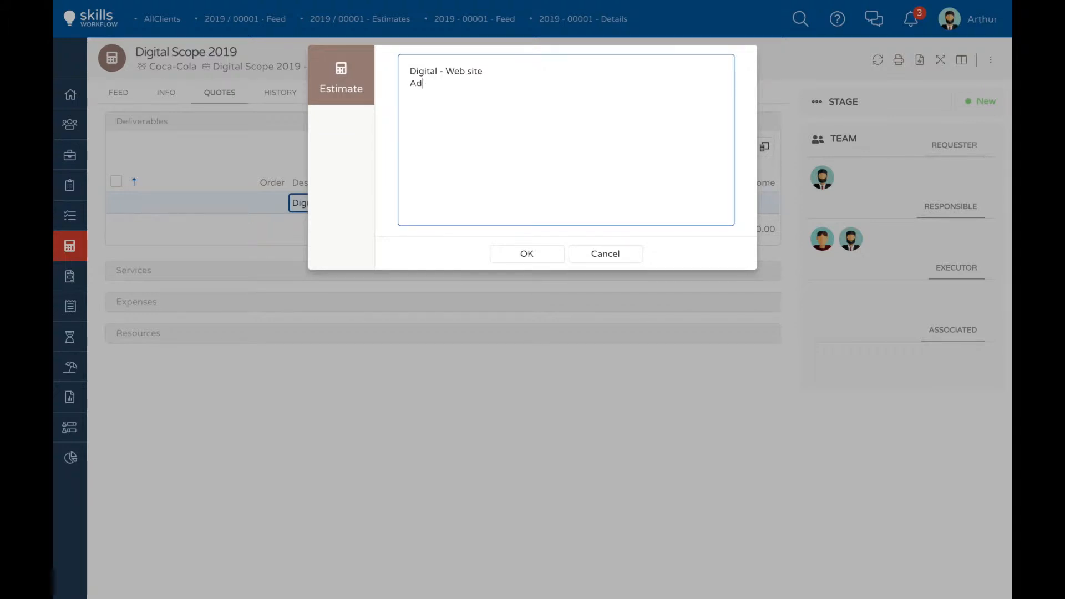
{"action": "type", "text": "Add description of the service if needed"}
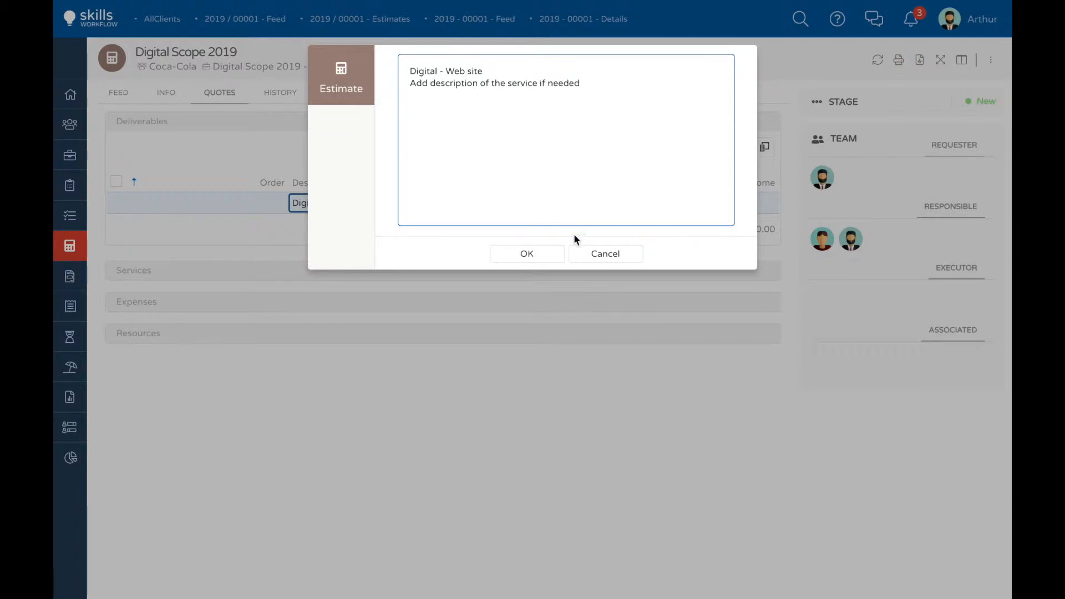
{"action": "left_click", "coordinate": [541, 261]}
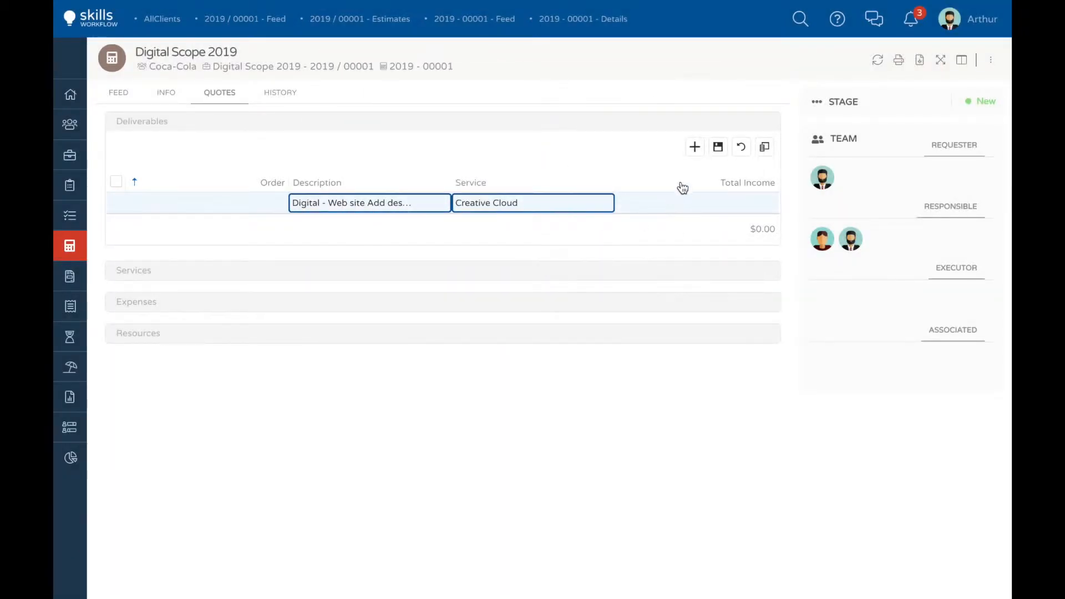
{"action": "left_click", "coordinate": [718, 148]}
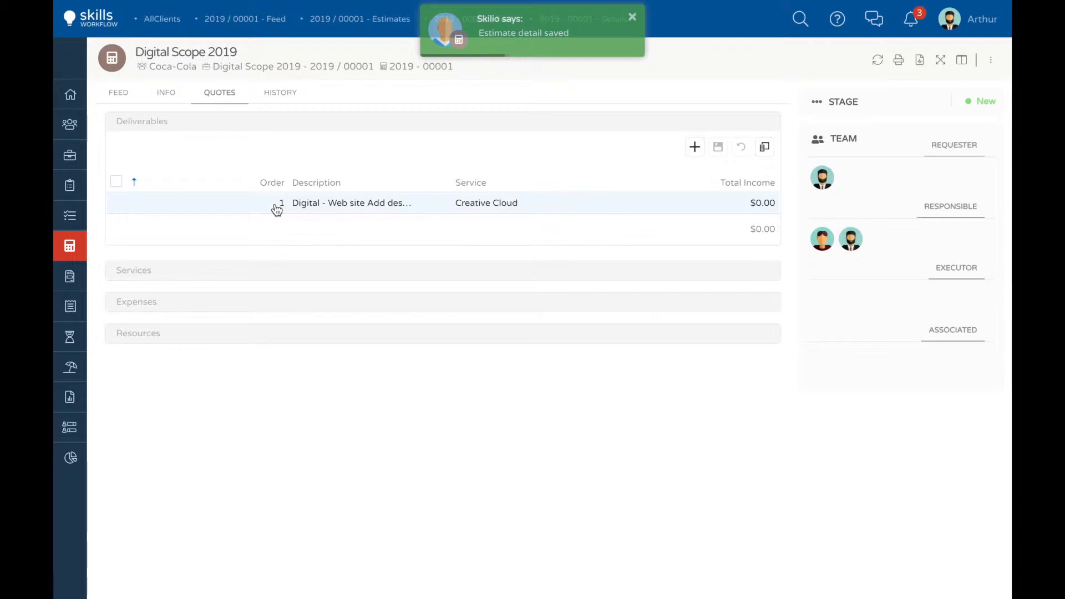
Step: Add and save a second deliverable described as "Back to School" with the service Miscellaneous
{"action": "left_click", "coordinate": [695, 147]}
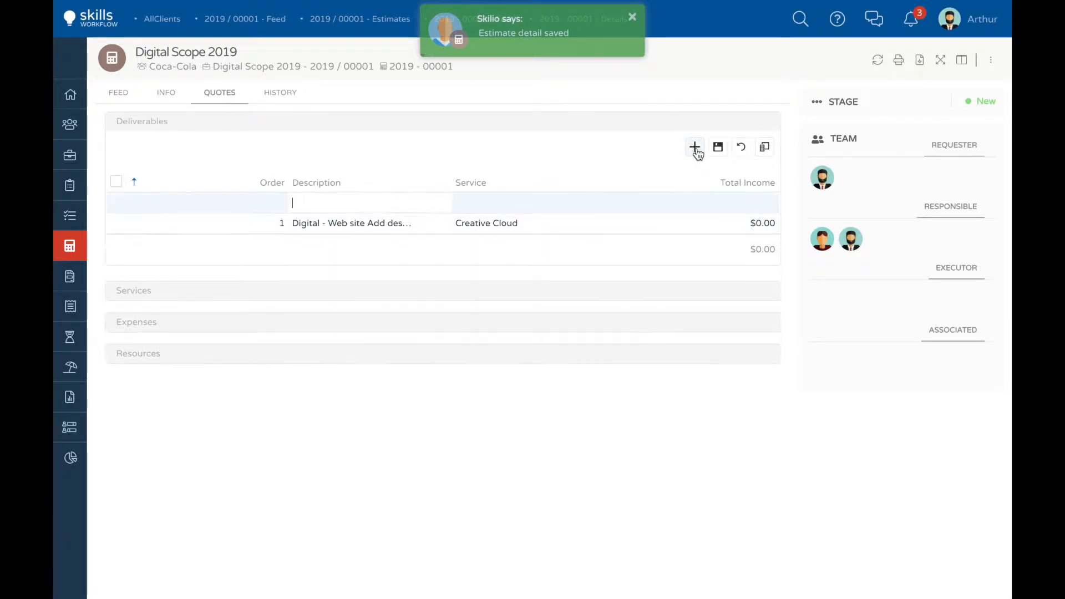
{"action": "type", "text": "Back to School"}
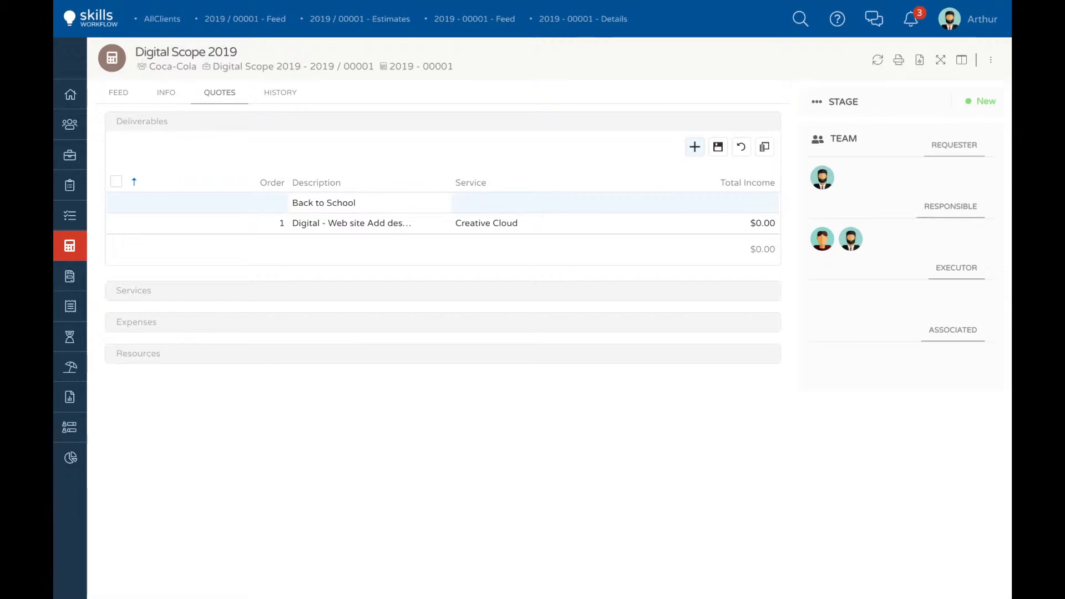
{"action": "left_click", "coordinate": [566, 202]}
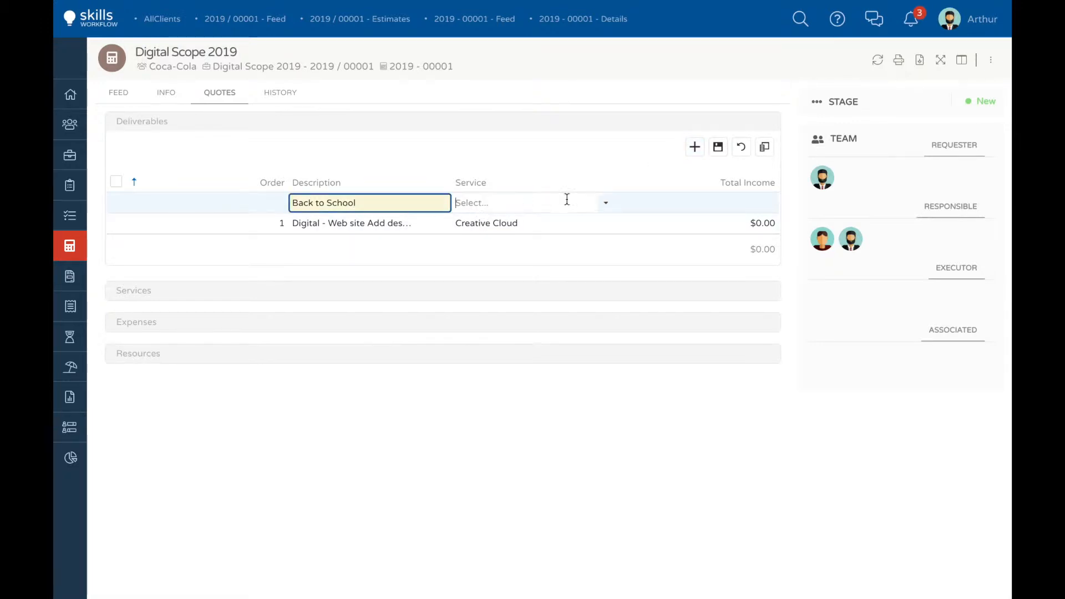
{"action": "left_click", "coordinate": [605, 203]}
{"action": "left_click", "coordinate": [483, 282]}
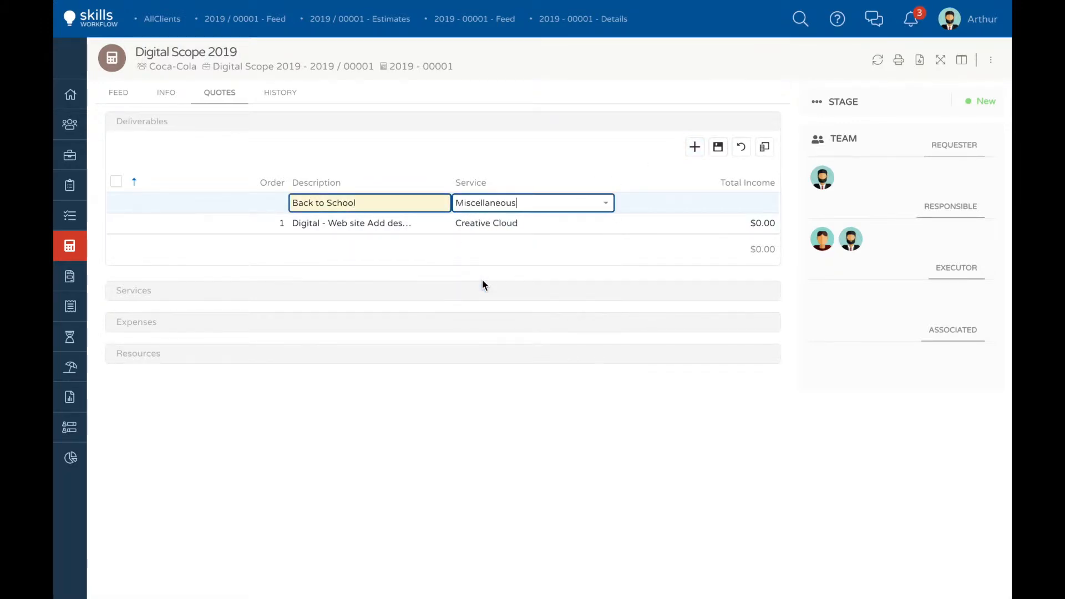
{"action": "left_click", "coordinate": [718, 148]}
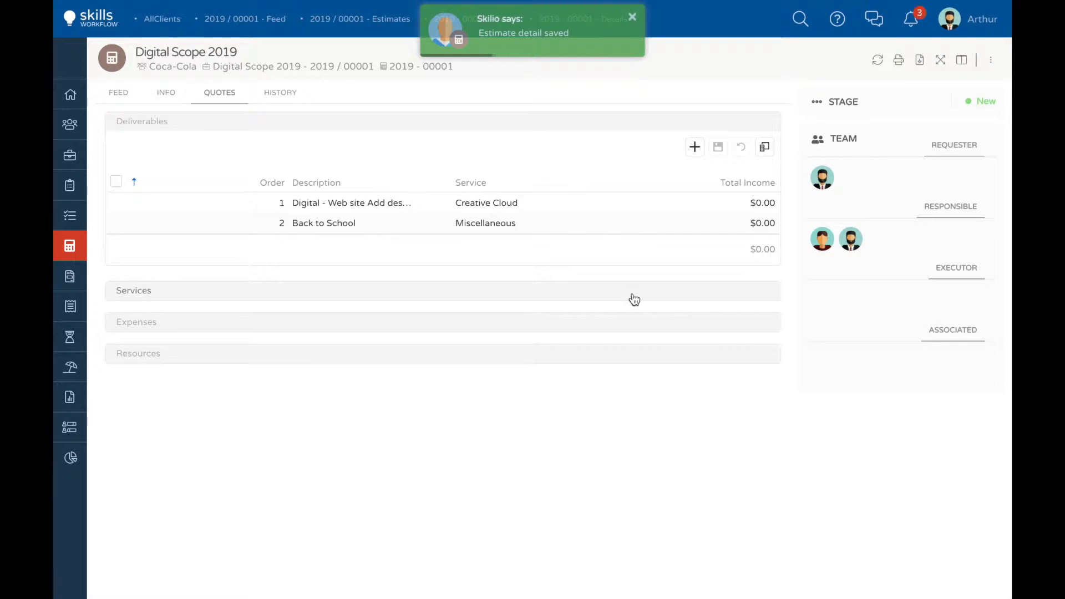
Step: Add and save a third deliverable described as "Rebranding - Coca-Cola 0" with the service Overall
{"action": "left_click", "coordinate": [696, 147]}
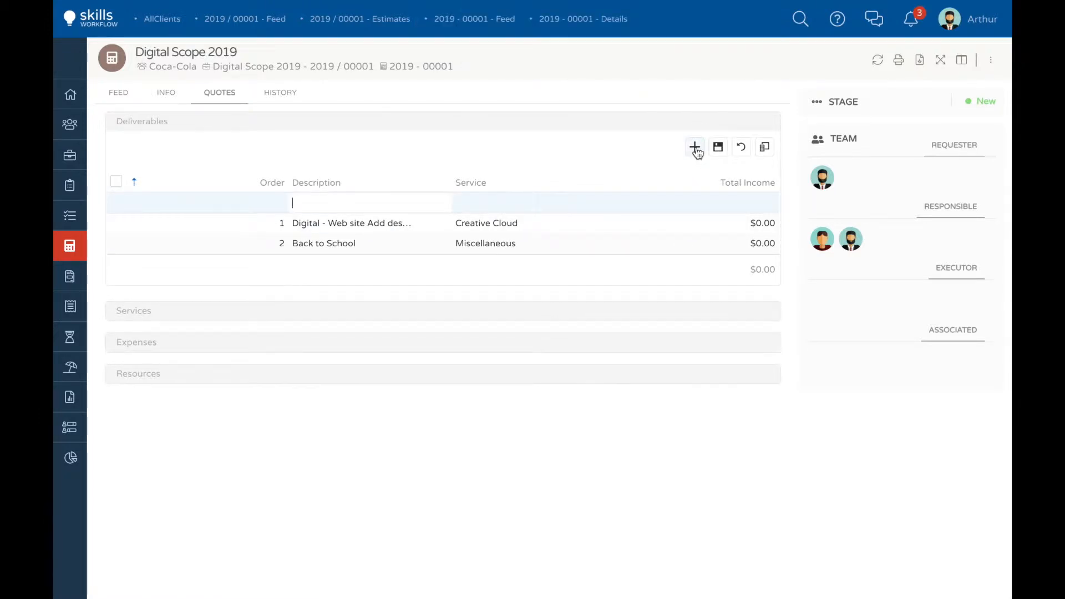
{"action": "type", "text": "Rebranding - Coca-Cola 0"}
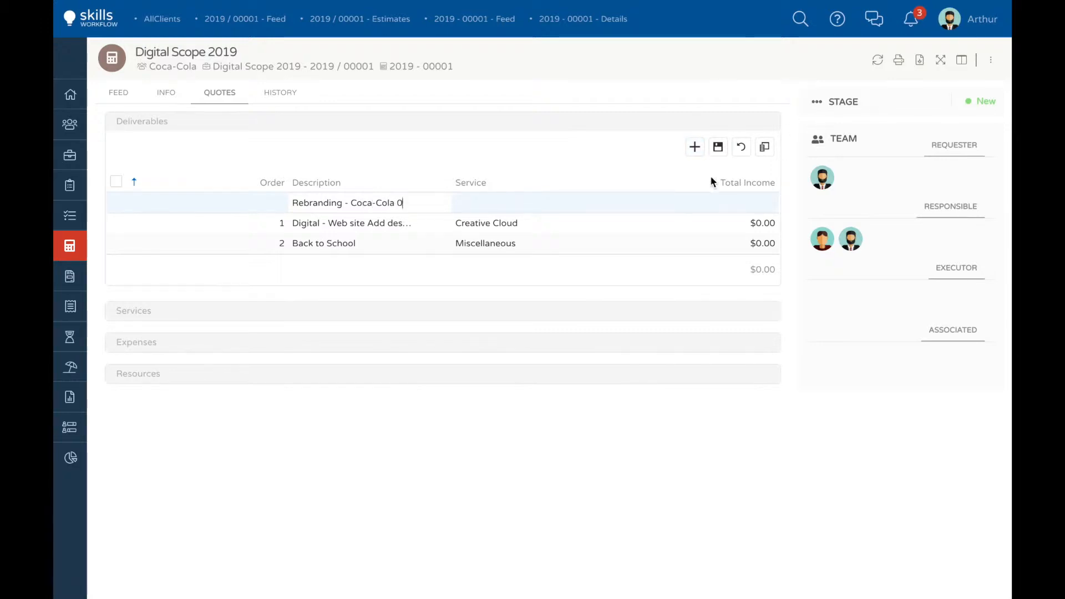
{"action": "left_click", "coordinate": [604, 206]}
{"action": "left_click", "coordinate": [488, 301]}
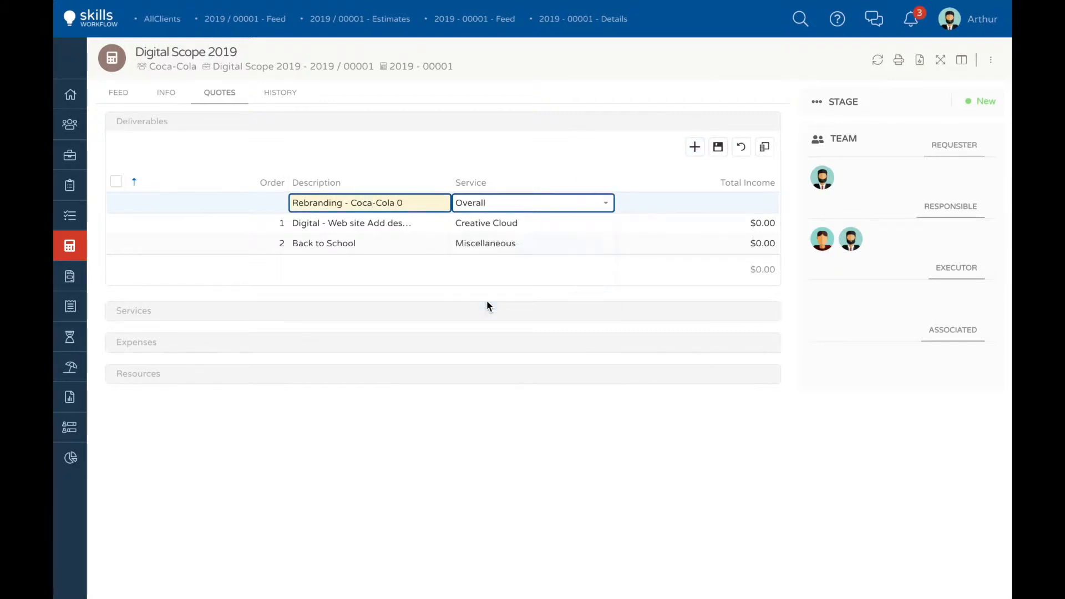
{"action": "left_click", "coordinate": [718, 146]}
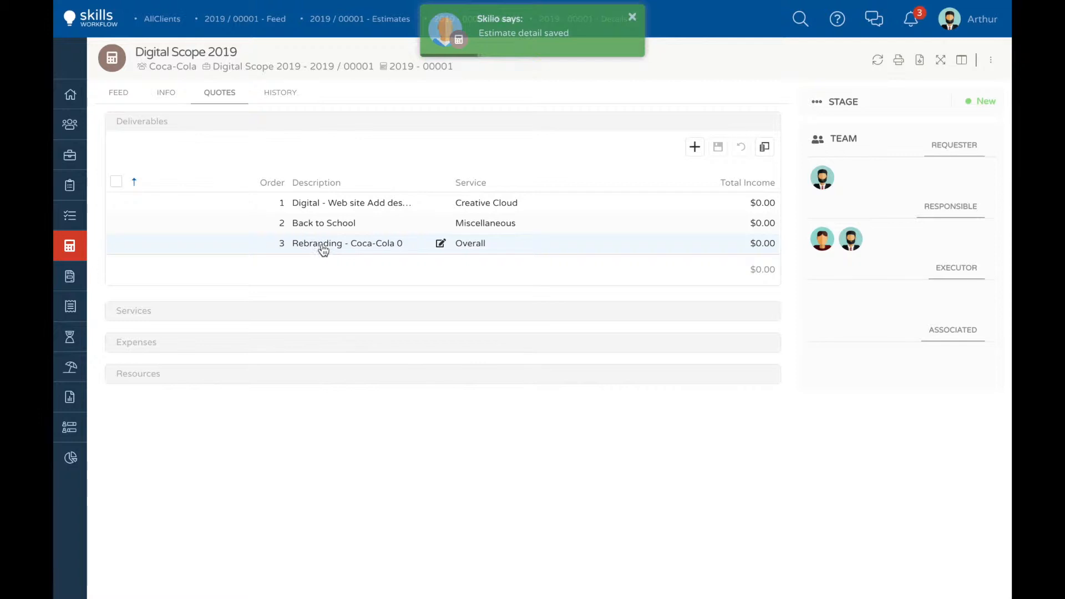
Step: Quote a resource for the Creative Cloud deliverable, assigning the user from the Production Artists group with 100 hours, and save it
{"action": "left_click", "coordinate": [137, 376]}
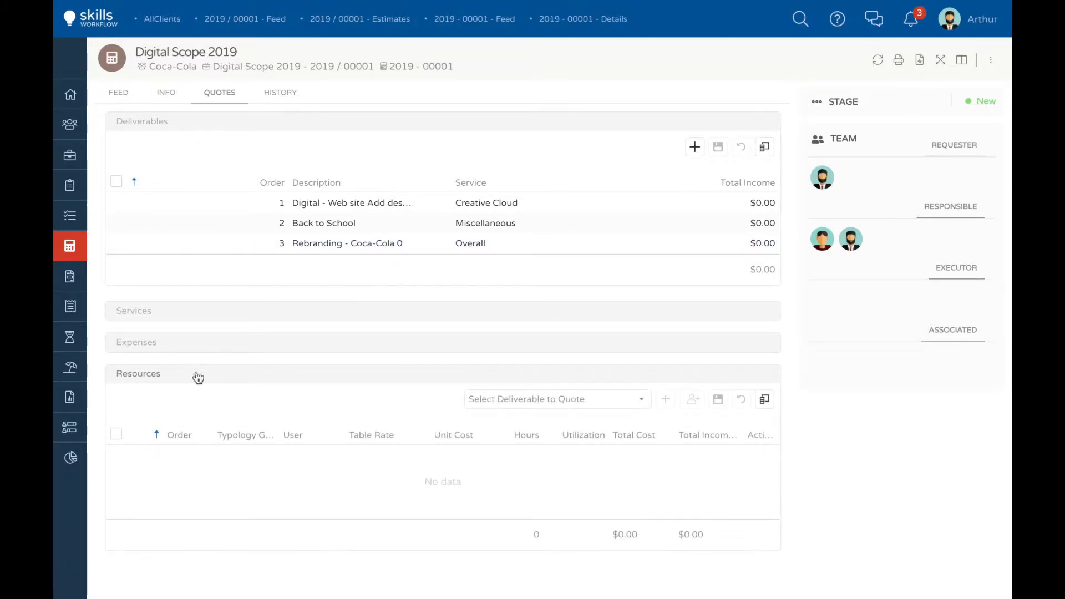
{"action": "left_click", "coordinate": [642, 400]}
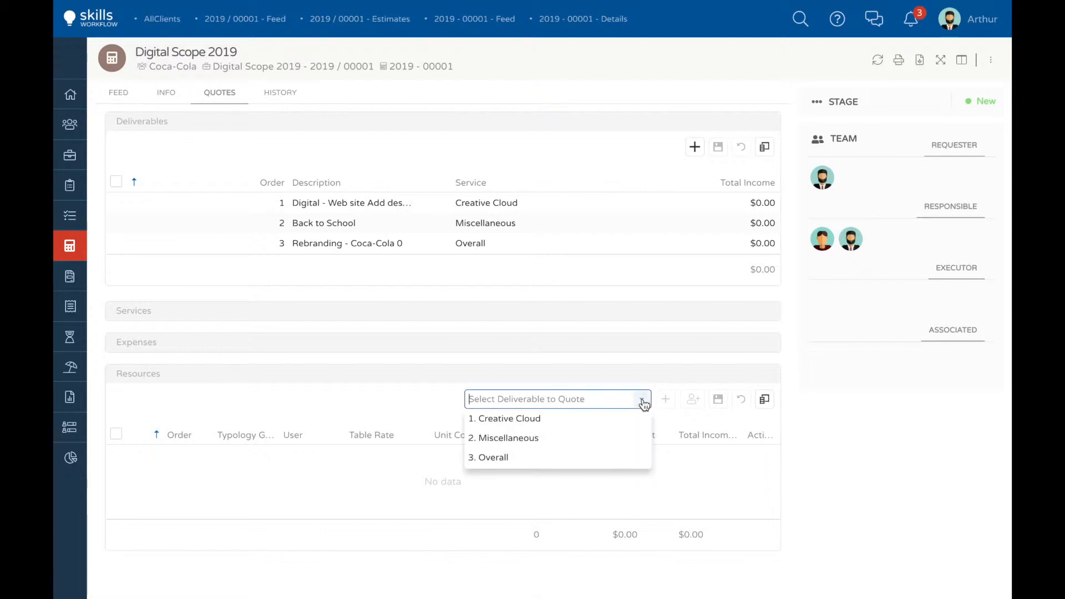
{"action": "left_click", "coordinate": [552, 423]}
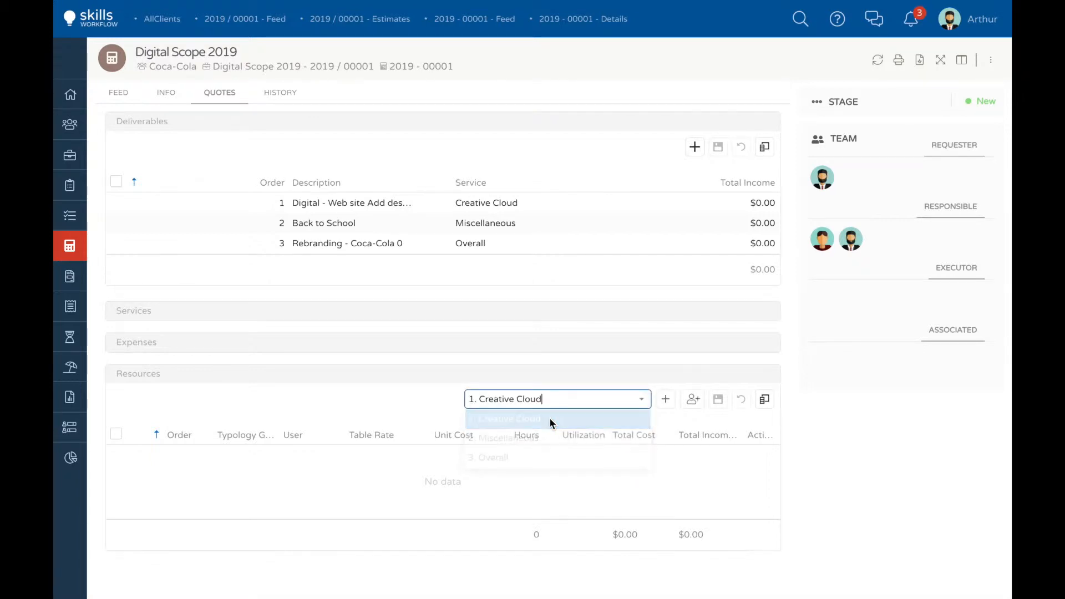
{"action": "left_click", "coordinate": [666, 405]}
{"action": "left_click", "coordinate": [333, 460]}
{"action": "type", "text": "mark"}
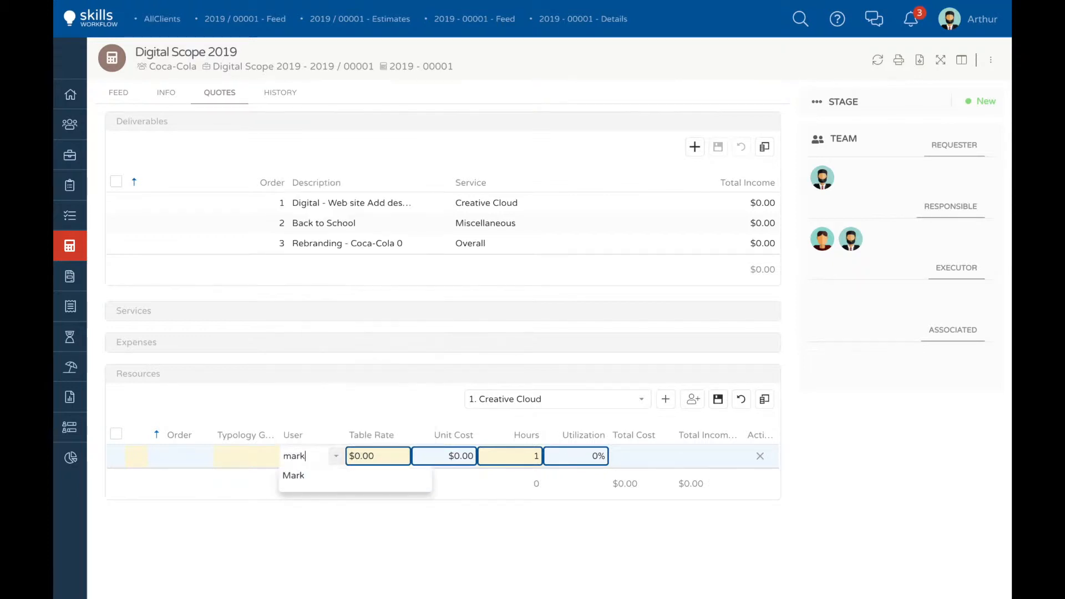
{"action": "left_click", "coordinate": [289, 480]}
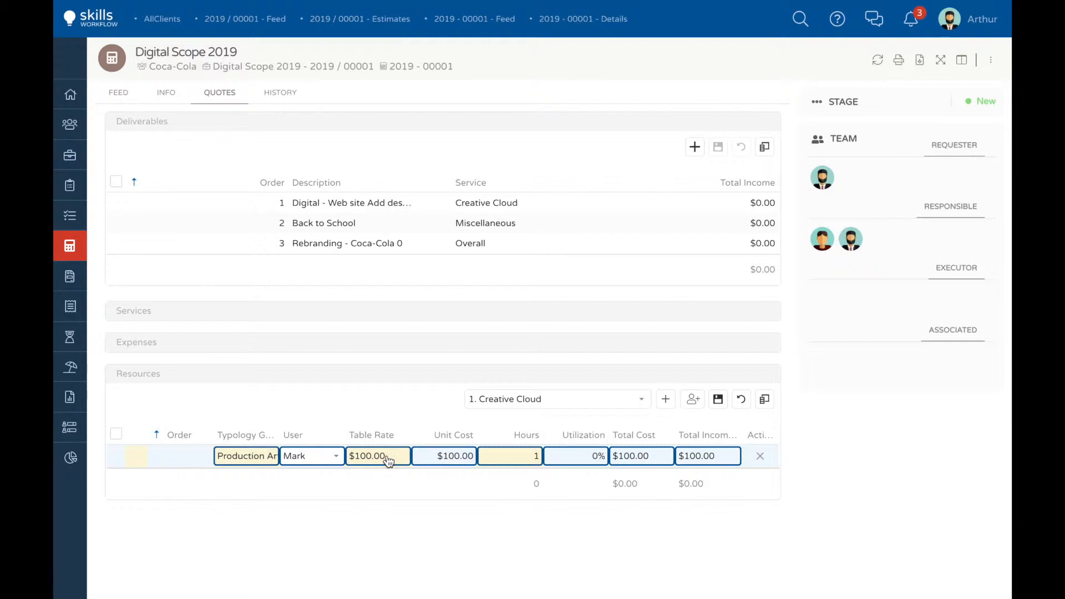
{"action": "left_click", "coordinate": [527, 455]}
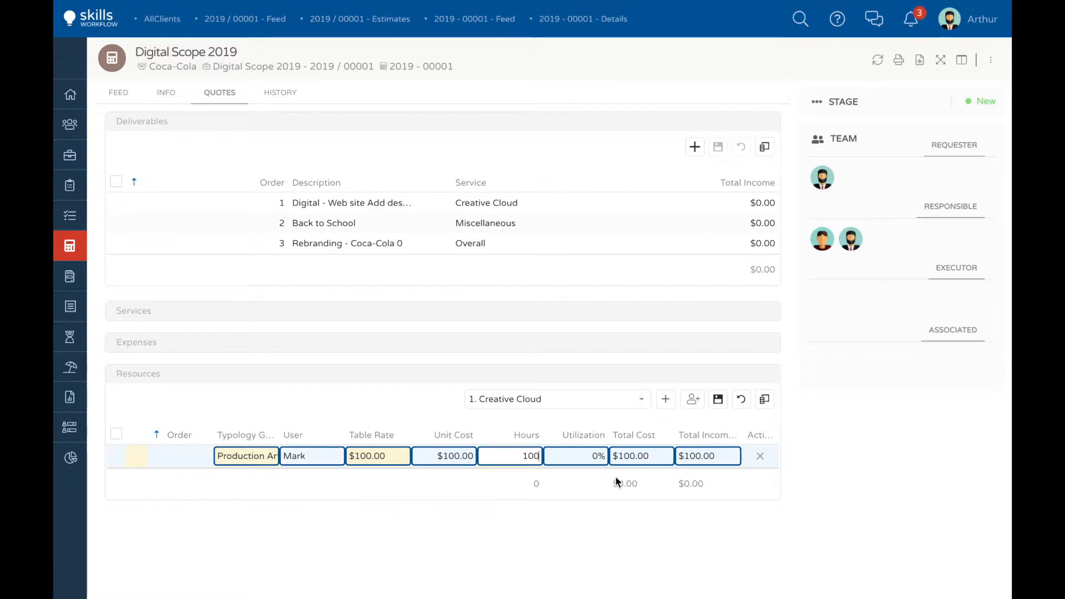
{"action": "left_click", "coordinate": [718, 399]}
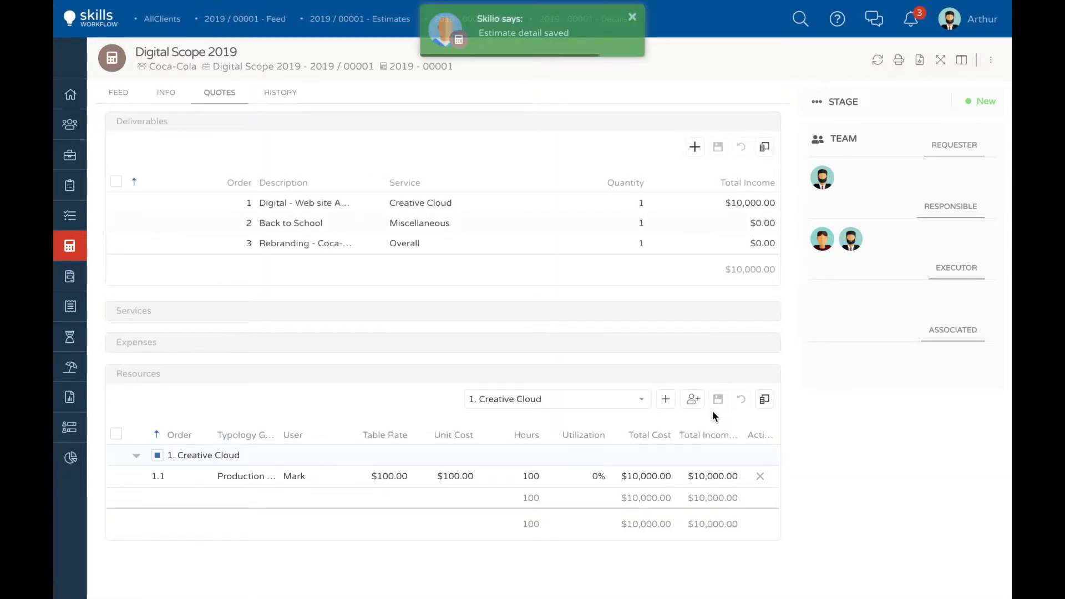
Step: Hide the Actions, Total Cost, Unit Cost and Utilization columns of the resources table, keeping Total Income With Tax shown
{"action": "left_click", "coordinate": [764, 398]}
{"action": "left_click", "coordinate": [607, 349]}
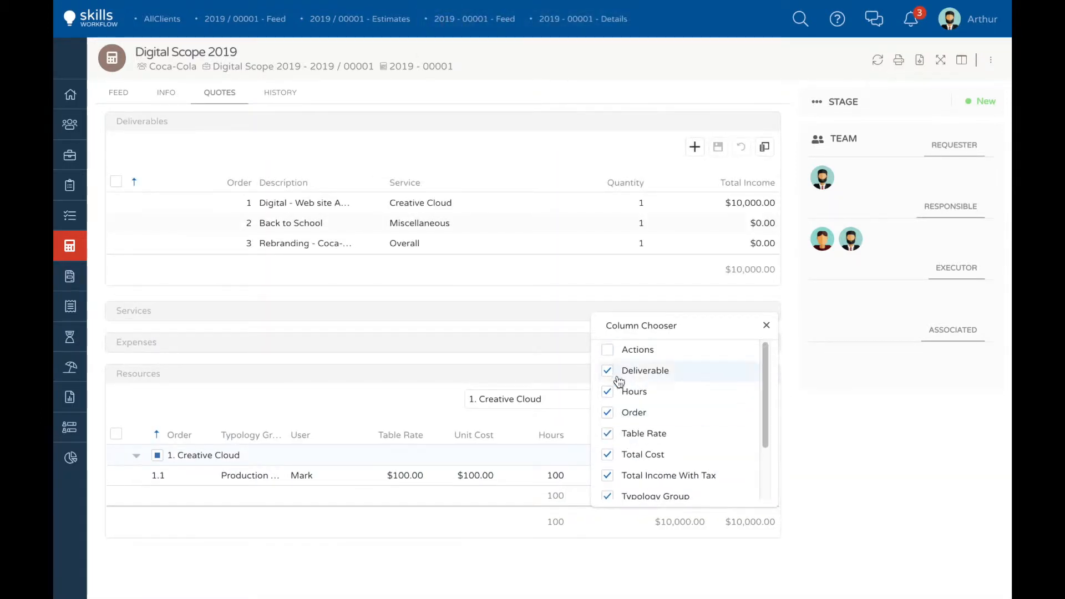
{"action": "left_click", "coordinate": [608, 455]}
{"action": "left_click", "coordinate": [608, 475]}
{"action": "scroll", "coordinate": [691, 466], "scroll_direction": "down", "scroll_amount": 2}
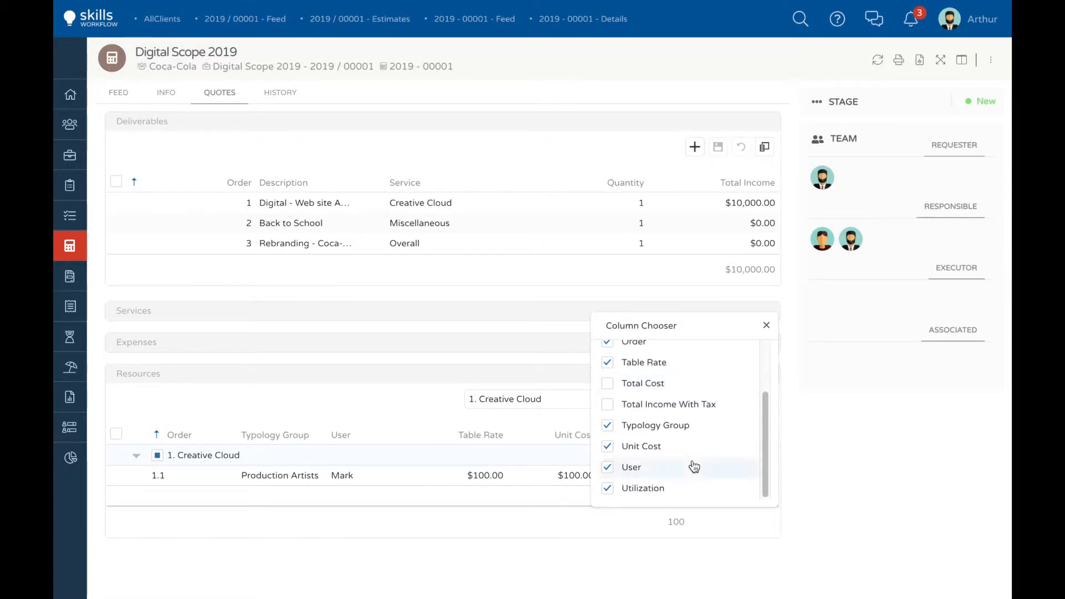
{"action": "left_click", "coordinate": [607, 444]}
{"action": "left_click", "coordinate": [607, 402]}
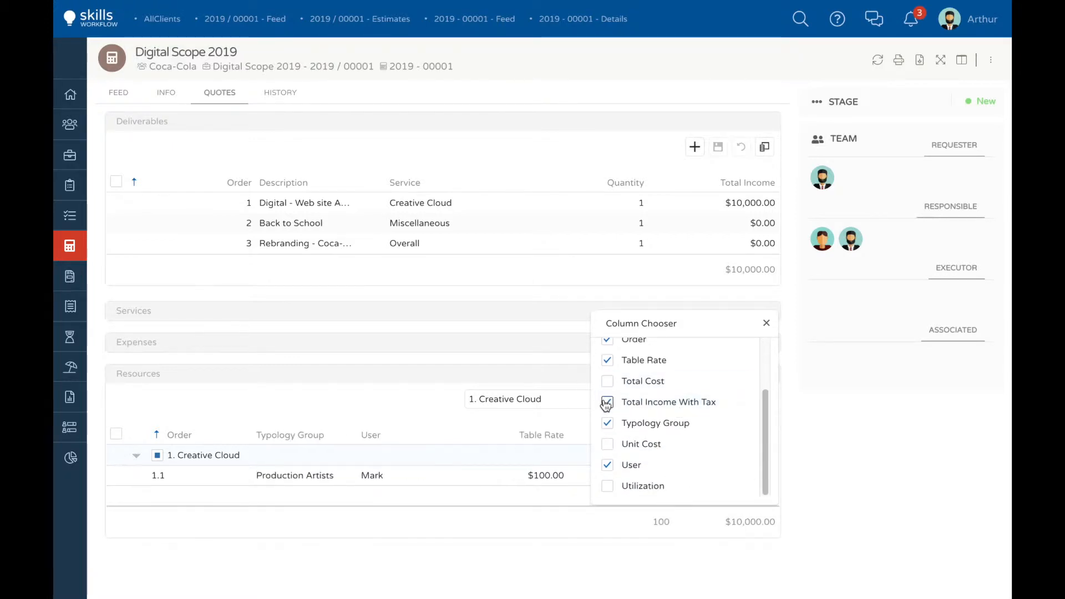
{"action": "left_click", "coordinate": [766, 323]}
Step: Add a second Creative Cloud resource with the typology group Traffic and 150 hours, and save it
{"action": "left_click", "coordinate": [665, 403]}
{"action": "left_click", "coordinate": [350, 457]}
{"action": "type", "text": "traff"}
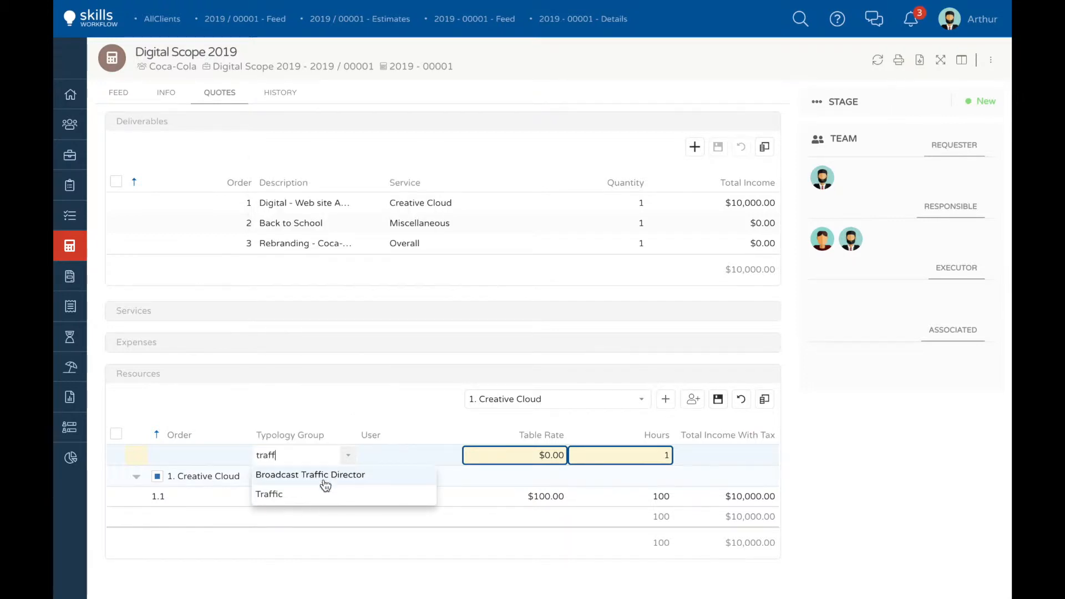
{"action": "left_click", "coordinate": [297, 494]}
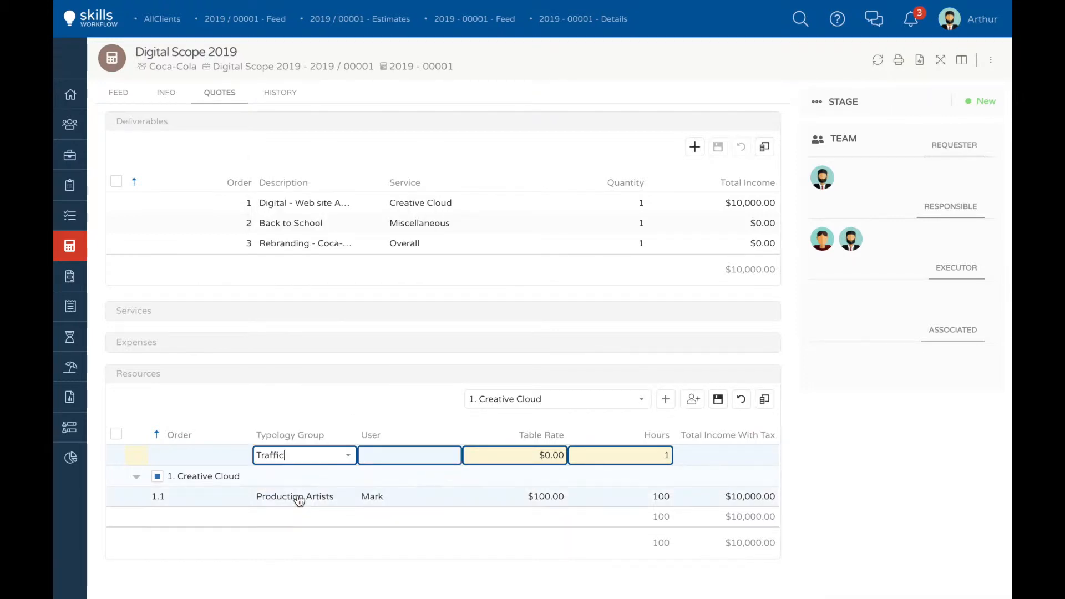
{"action": "left_click", "coordinate": [625, 455]}
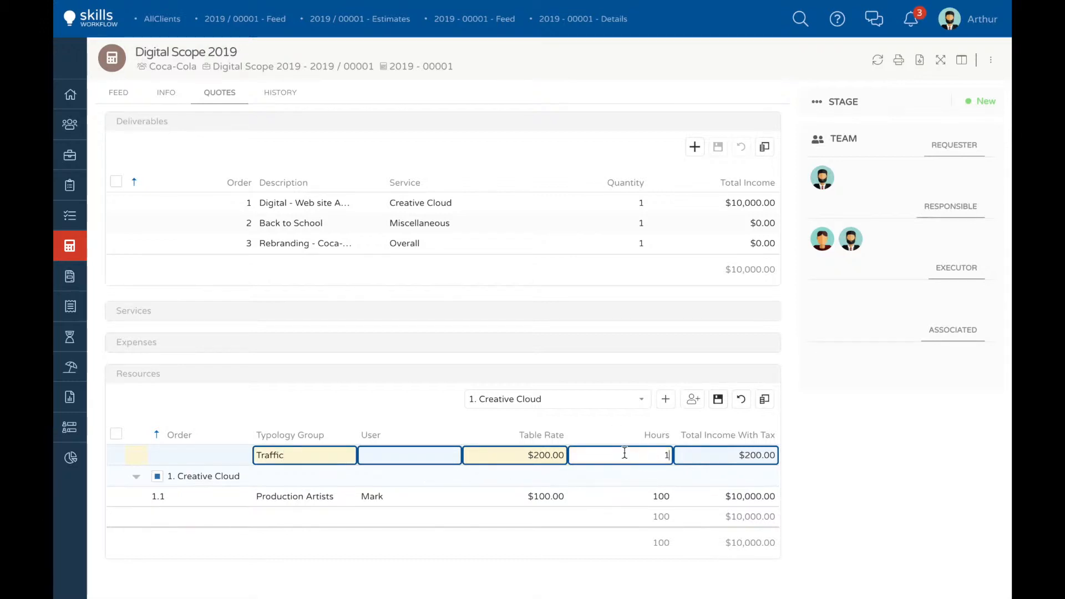
{"action": "type", "text": "50"}
{"action": "left_click", "coordinate": [718, 399]}
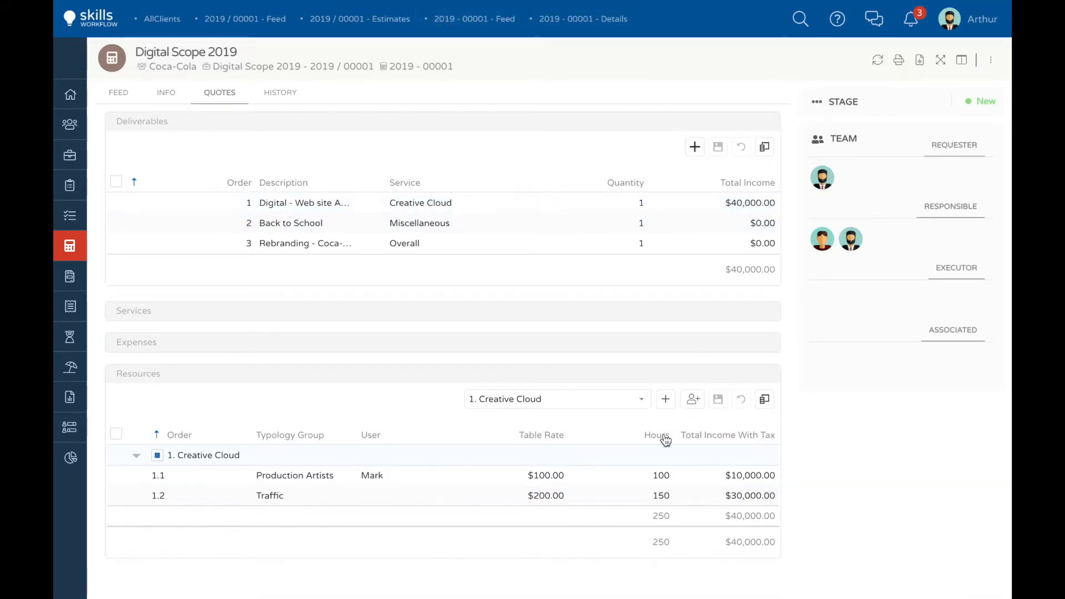
Step: Add the typology groups Account Director, Account Manager, Art Finalist and Brand Strategist together as resources of the Miscellaneous deliverable
{"action": "left_click", "coordinate": [642, 401]}
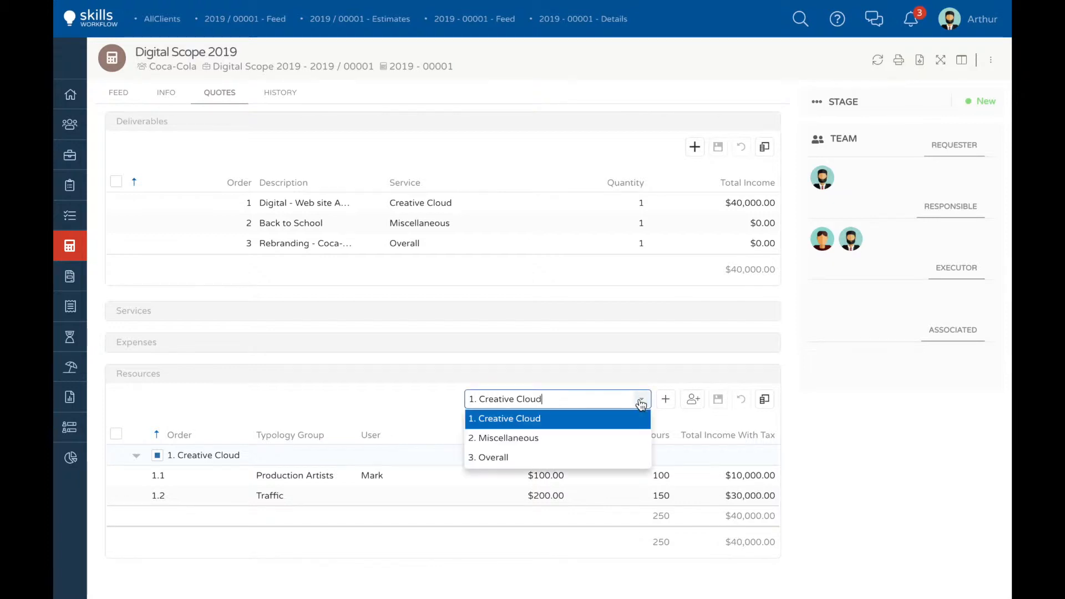
{"action": "left_click", "coordinate": [505, 440]}
{"action": "left_click", "coordinate": [693, 399]}
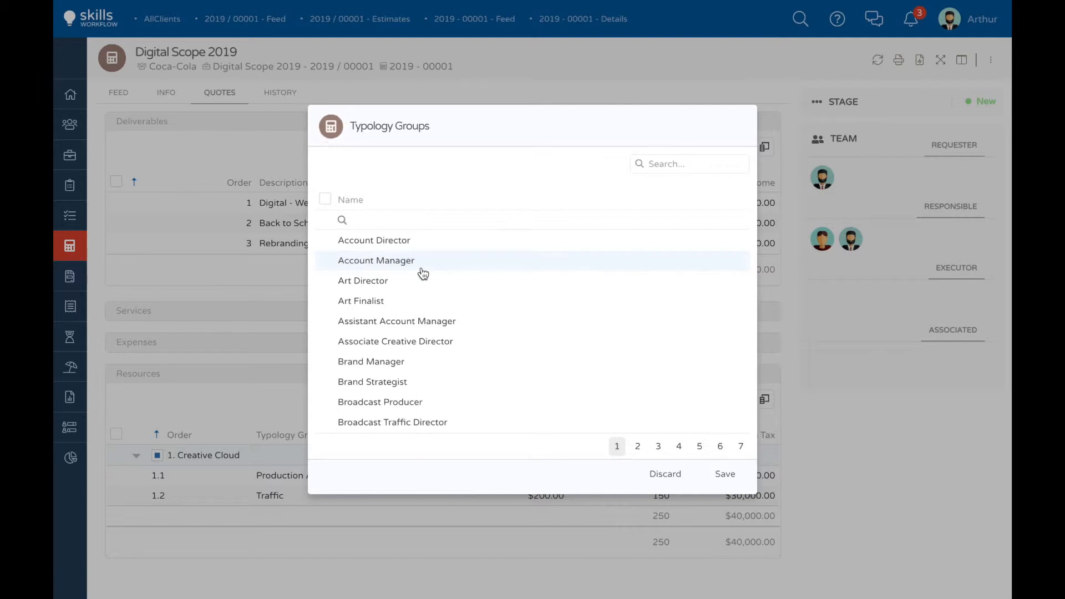
{"action": "left_click", "coordinate": [325, 239]}
{"action": "left_click", "coordinate": [325, 260]}
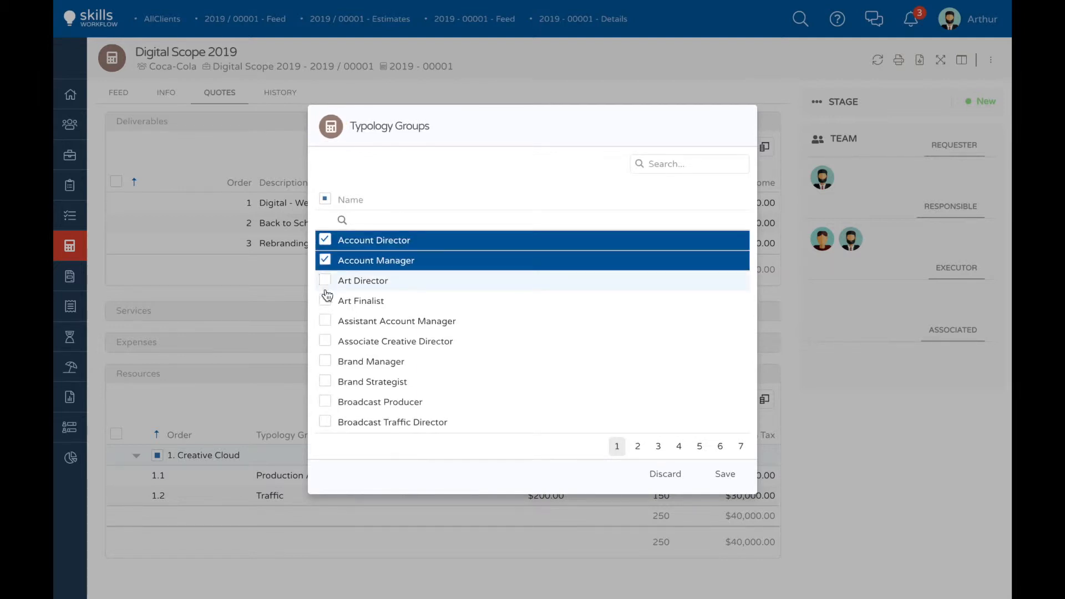
{"action": "left_click", "coordinate": [325, 300]}
{"action": "left_click", "coordinate": [325, 382]}
{"action": "left_click", "coordinate": [725, 474]}
Step: Set the hours to 150 for Account Director, 250 for Account Manager, 350 for Art Finalist and 400 for Brand Strategist
{"action": "left_click", "coordinate": [614, 454]}
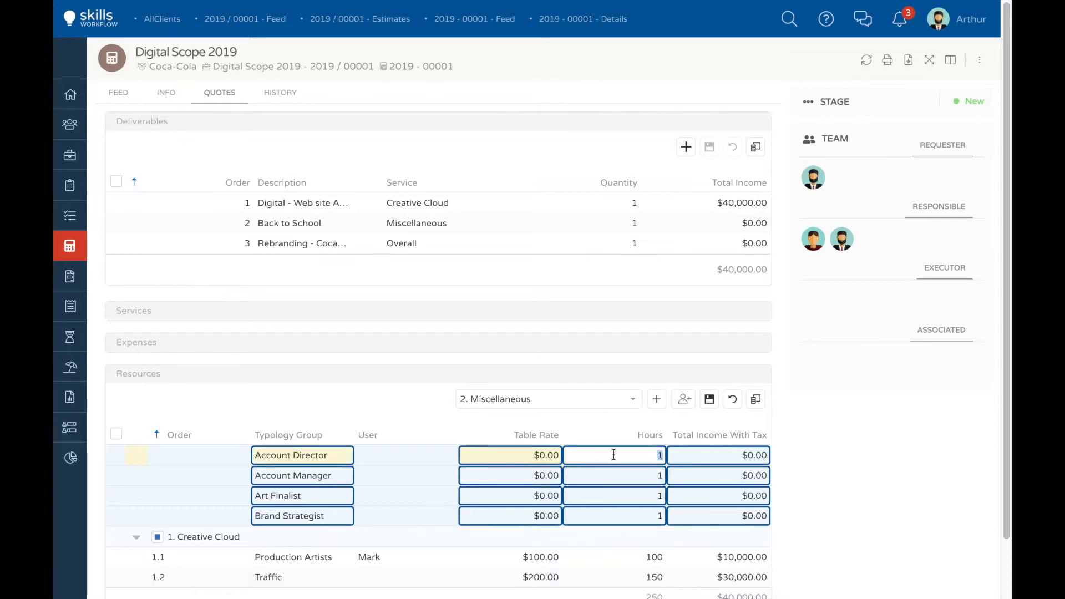
{"action": "type", "text": "150"}
{"action": "left_click", "coordinate": [622, 475]}
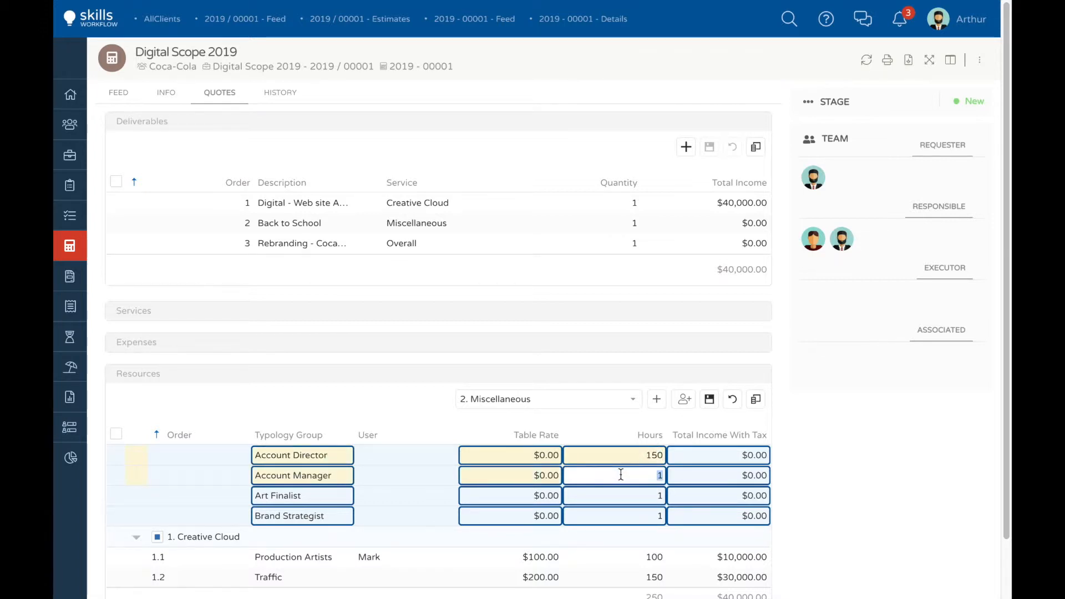
{"action": "type", "text": "250"}
{"action": "left_click", "coordinate": [627, 492]}
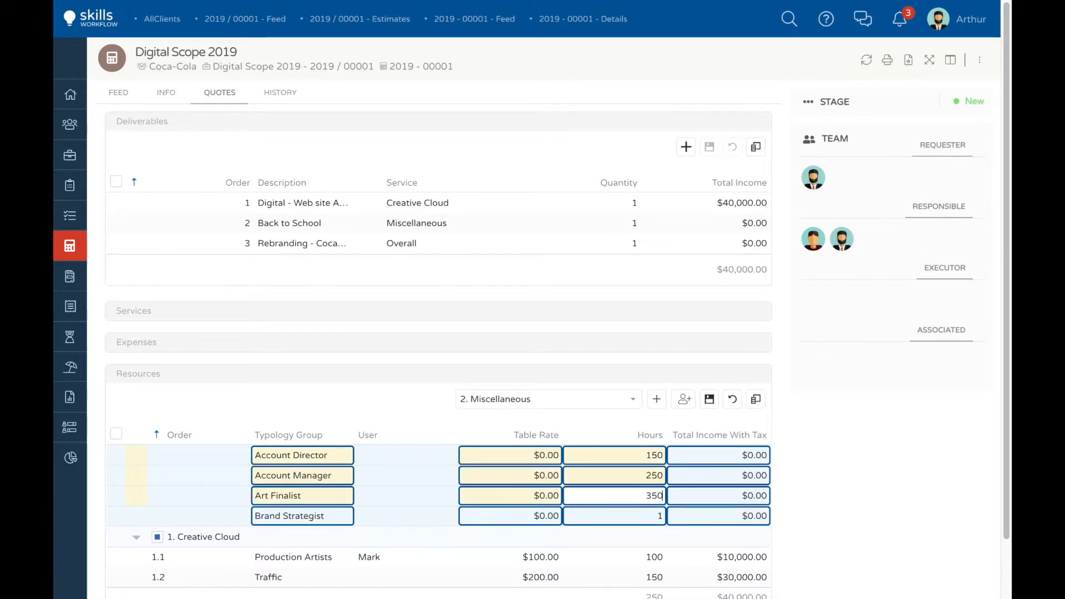
{"action": "left_click", "coordinate": [629, 519]}
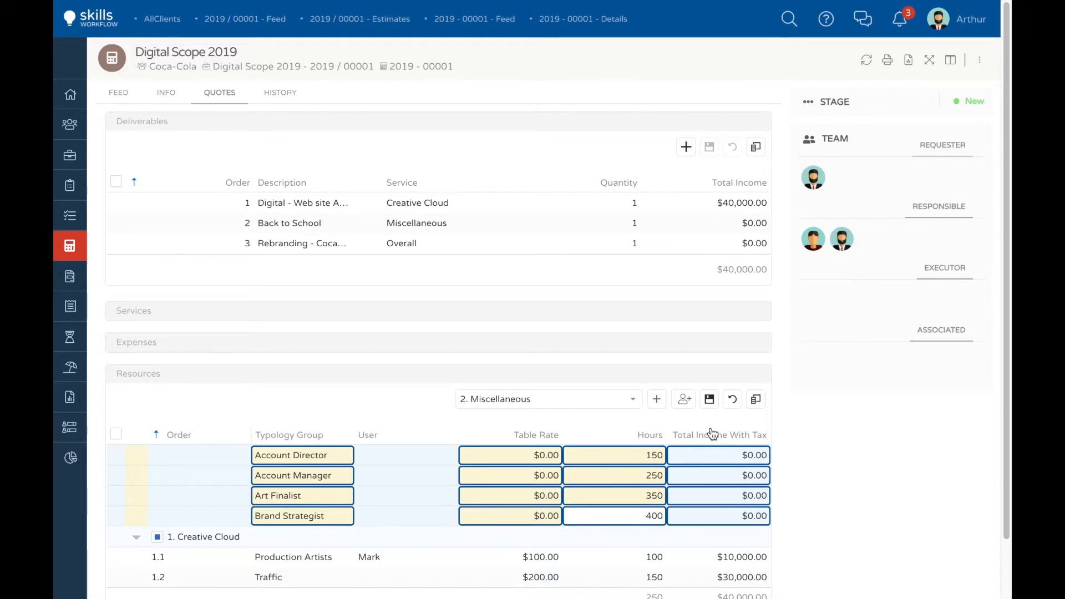
Step: Save the Miscellaneous resources and show the Unit Cost column in the resources table
{"action": "left_click", "coordinate": [709, 402]}
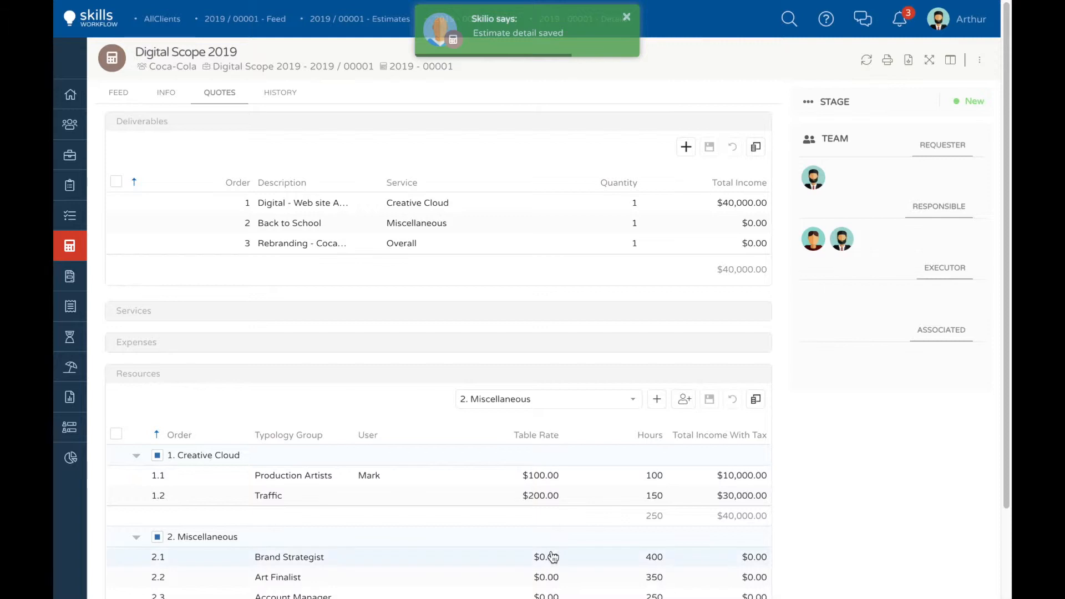
{"action": "scroll", "coordinate": [552, 557], "scroll_direction": "down", "scroll_amount": 2}
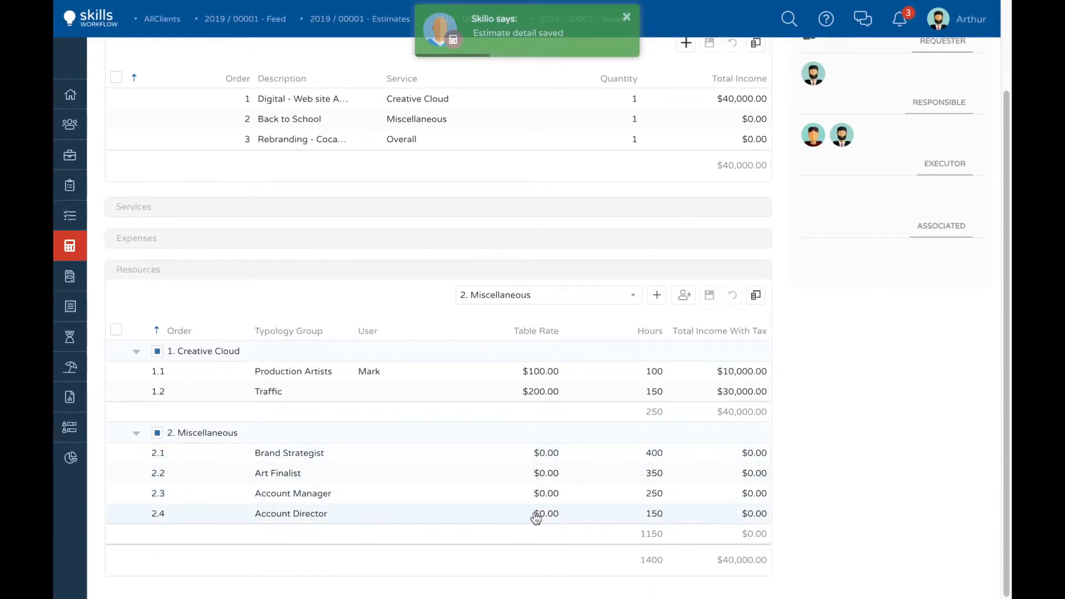
{"action": "left_click", "coordinate": [756, 295]}
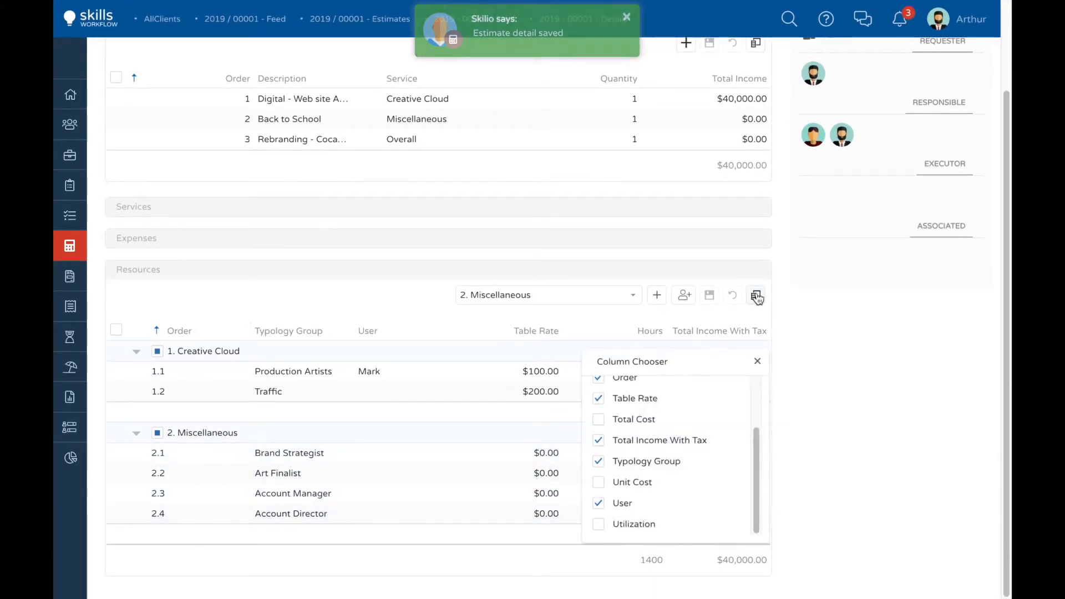
{"action": "left_click", "coordinate": [599, 482]}
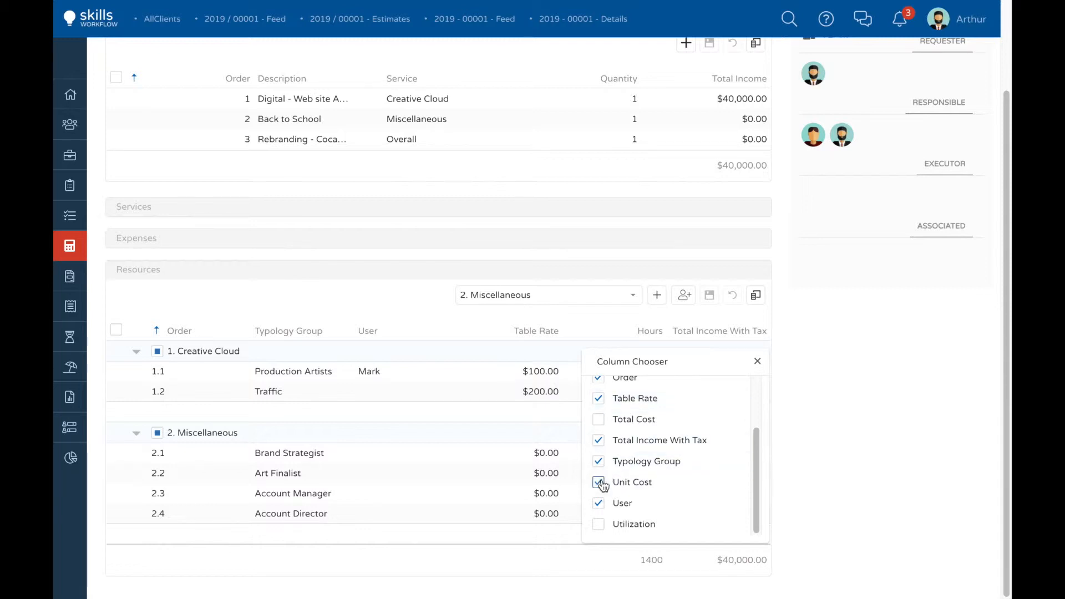
{"action": "left_click", "coordinate": [758, 361]}
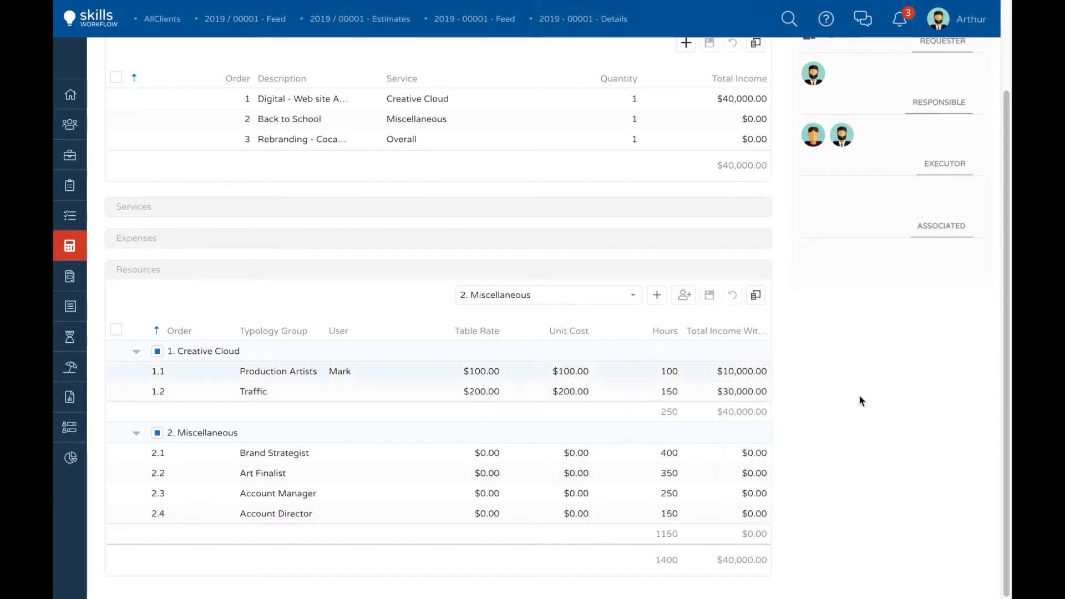
Step: Set the Miscellaneous unit costs to $300 for Brand Strategist, $80 for Art Finalist, $90 for Account Manager and $95 for Account Director, and save
{"action": "left_click", "coordinate": [574, 454]}
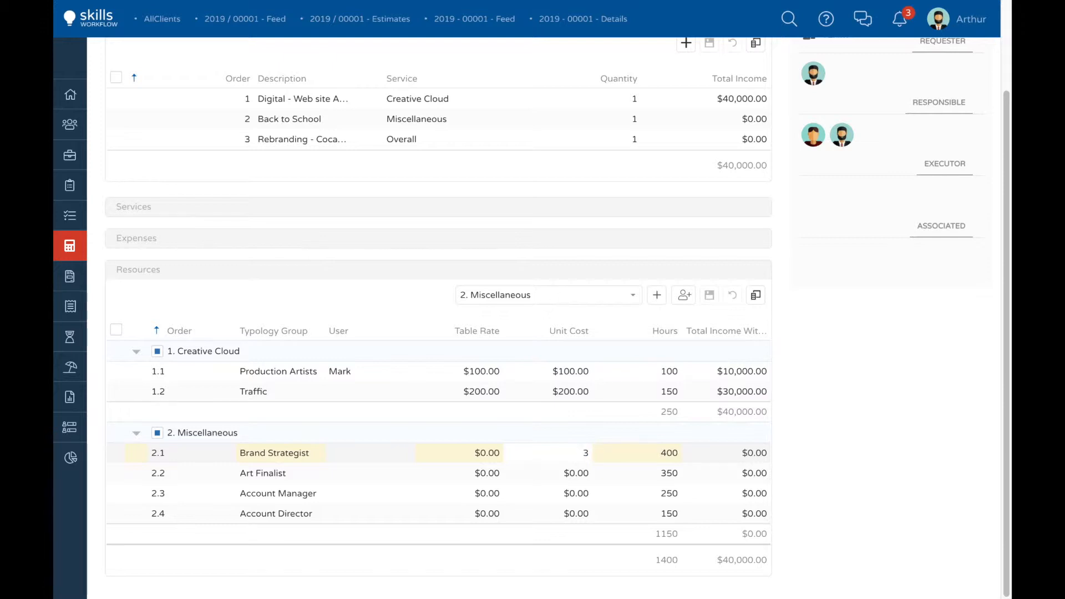
{"action": "left_click", "coordinate": [557, 473]}
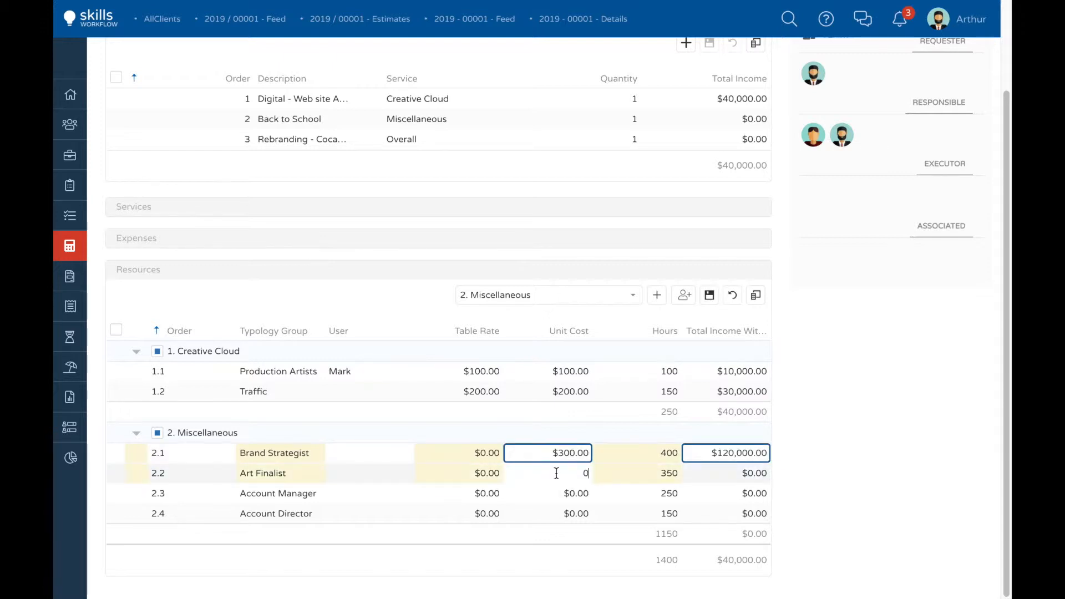
{"action": "left_click", "coordinate": [554, 493]}
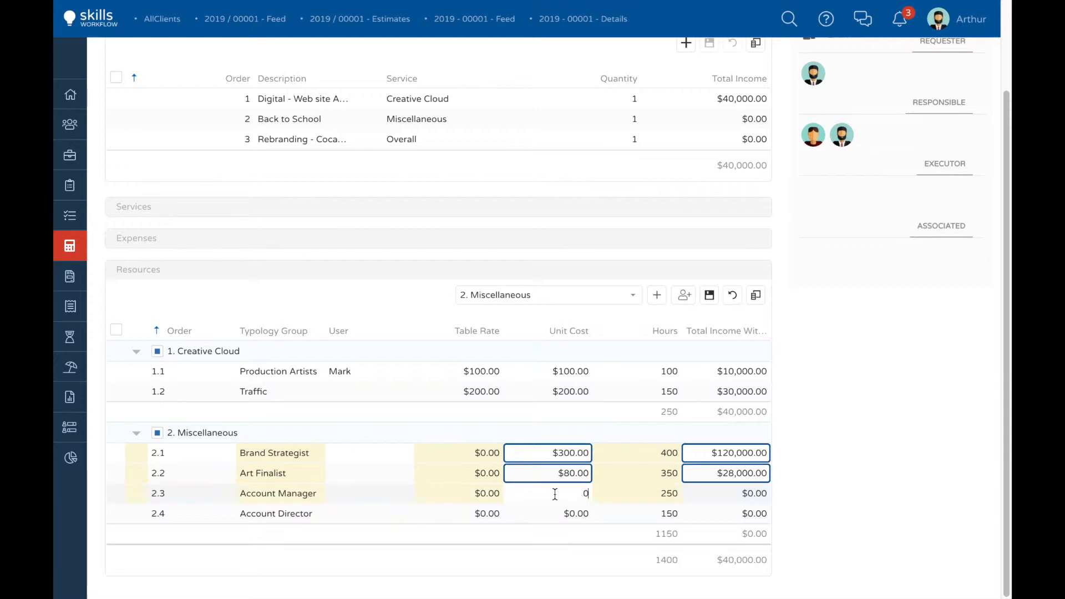
{"action": "type", "text": "90"}
{"action": "left_click", "coordinate": [555, 513]}
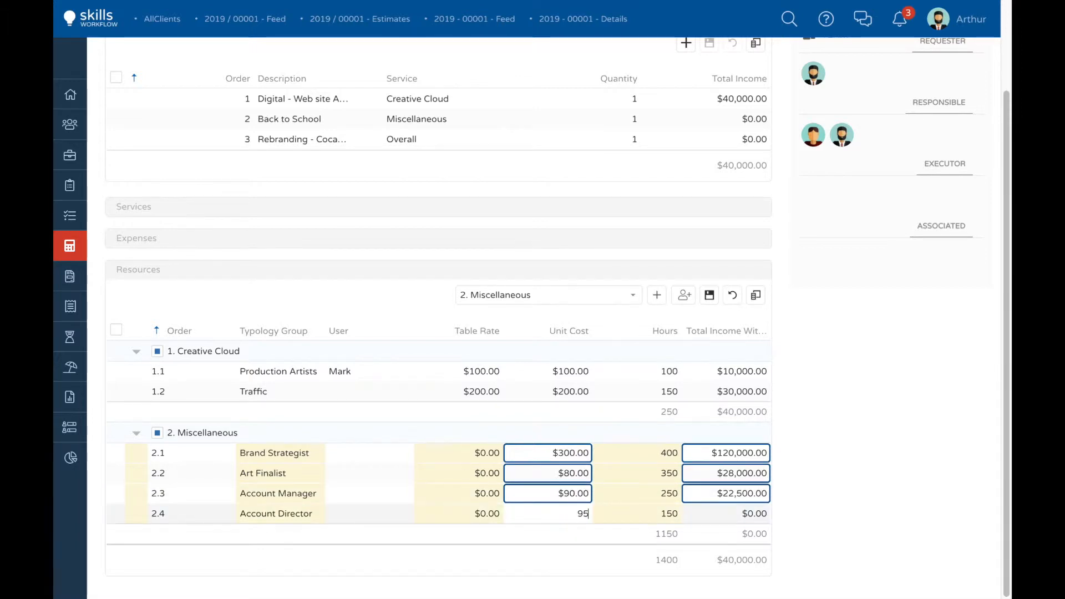
{"action": "left_click", "coordinate": [541, 546]}
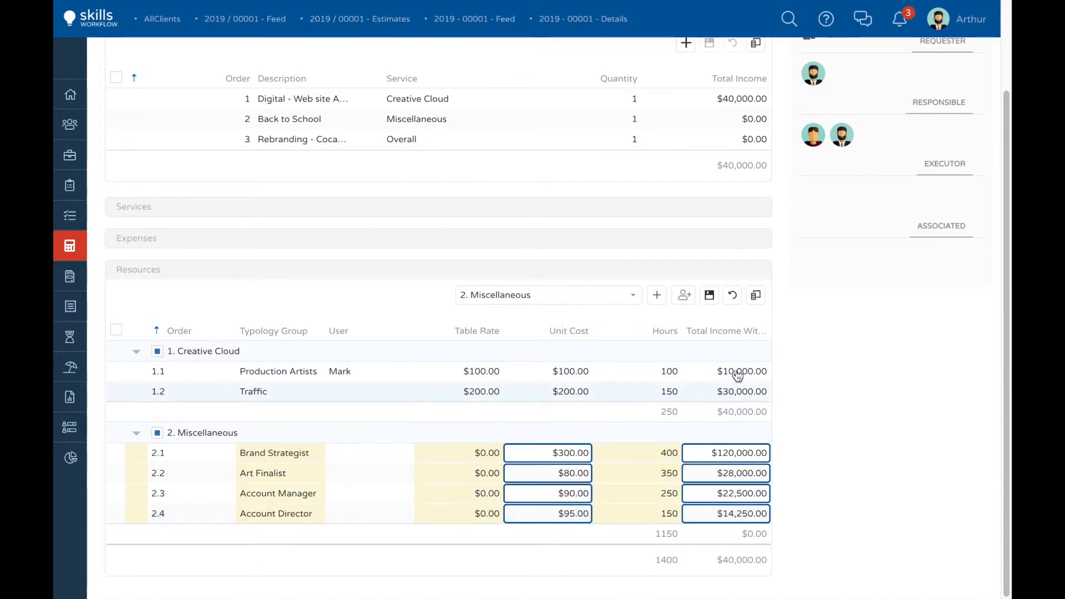
{"action": "left_click", "coordinate": [709, 294]}
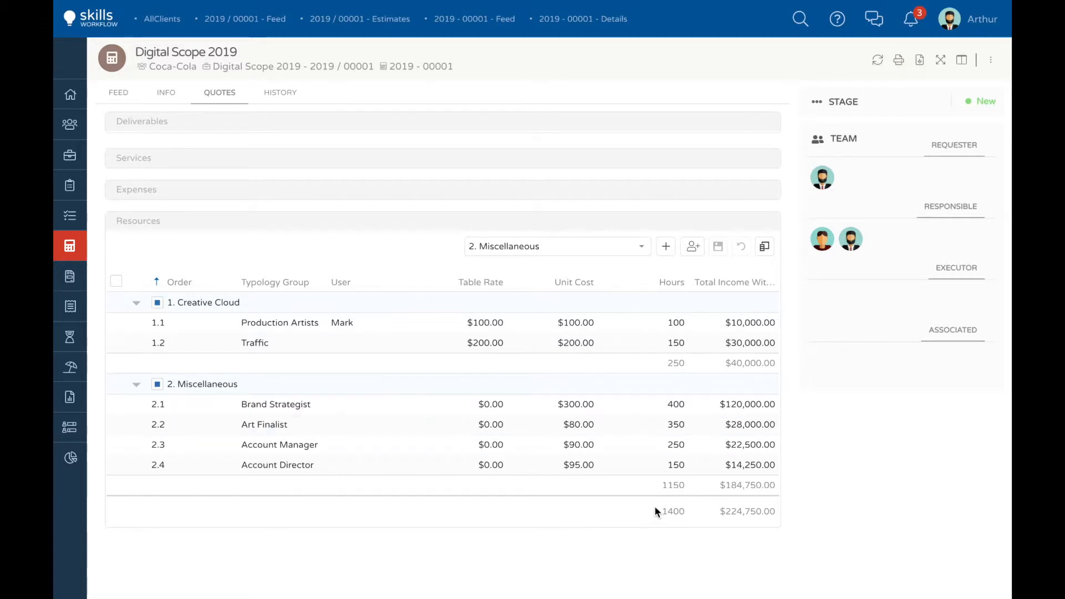
Step: Set the Creative Cloud unit costs to $120 for Production Artists and $250 for Traffic, and save the changes
{"action": "scroll", "coordinate": [568, 491], "scroll_direction": "down", "scroll_amount": 2}
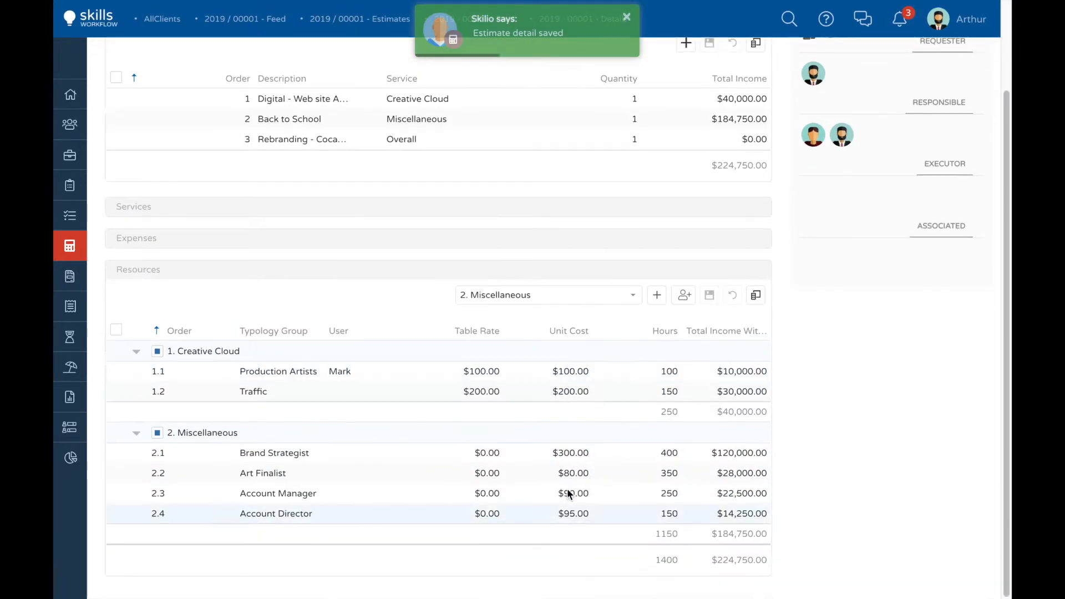
{"action": "left_click", "coordinate": [572, 370]}
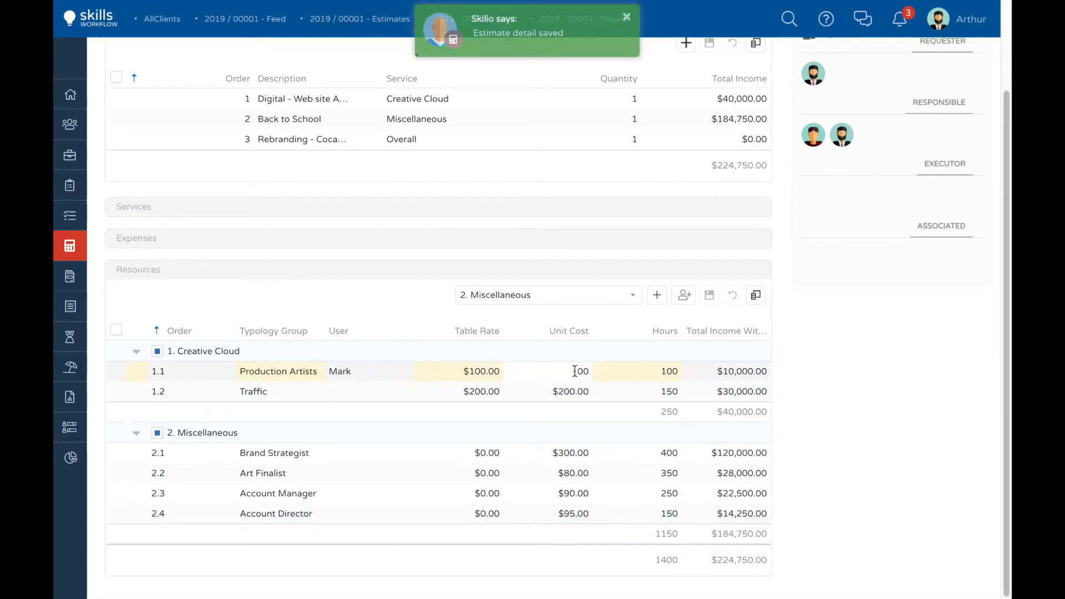
{"action": "left_click", "coordinate": [574, 393]}
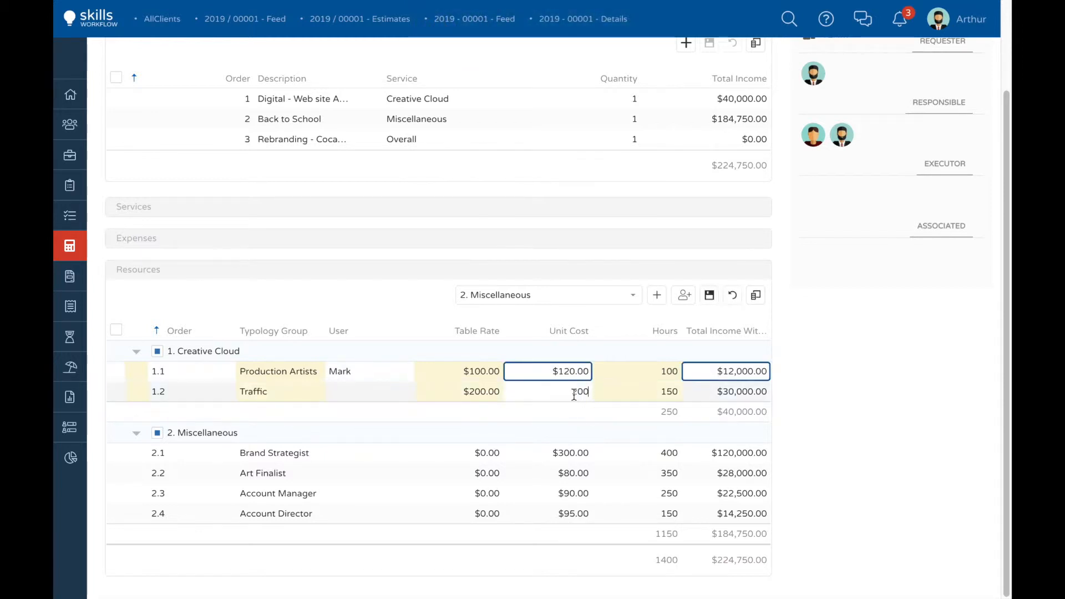
{"action": "key", "text": "Return"}
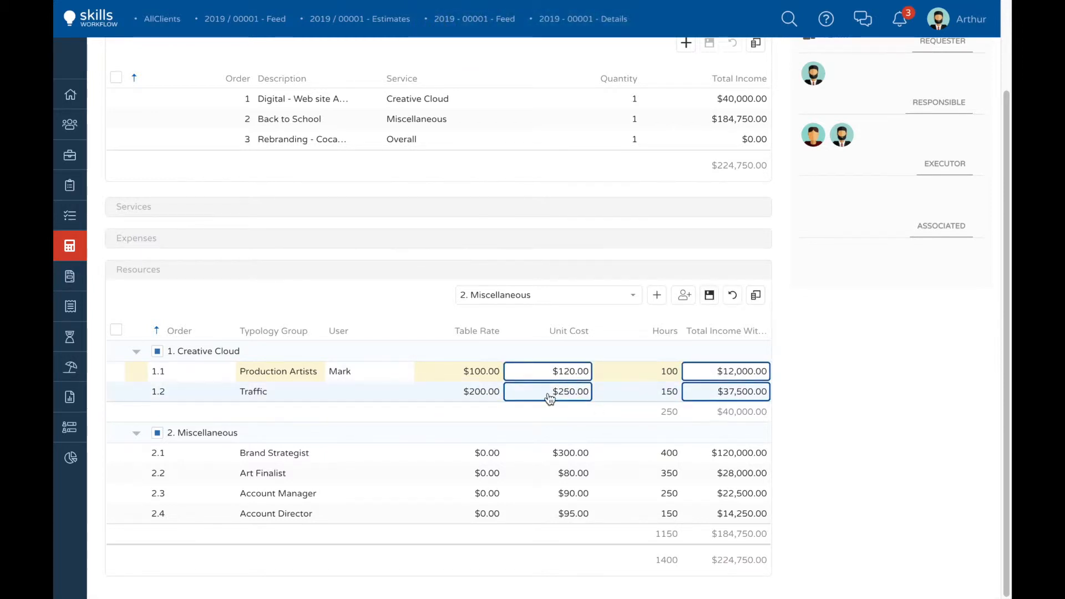
{"action": "left_click", "coordinate": [709, 296]}
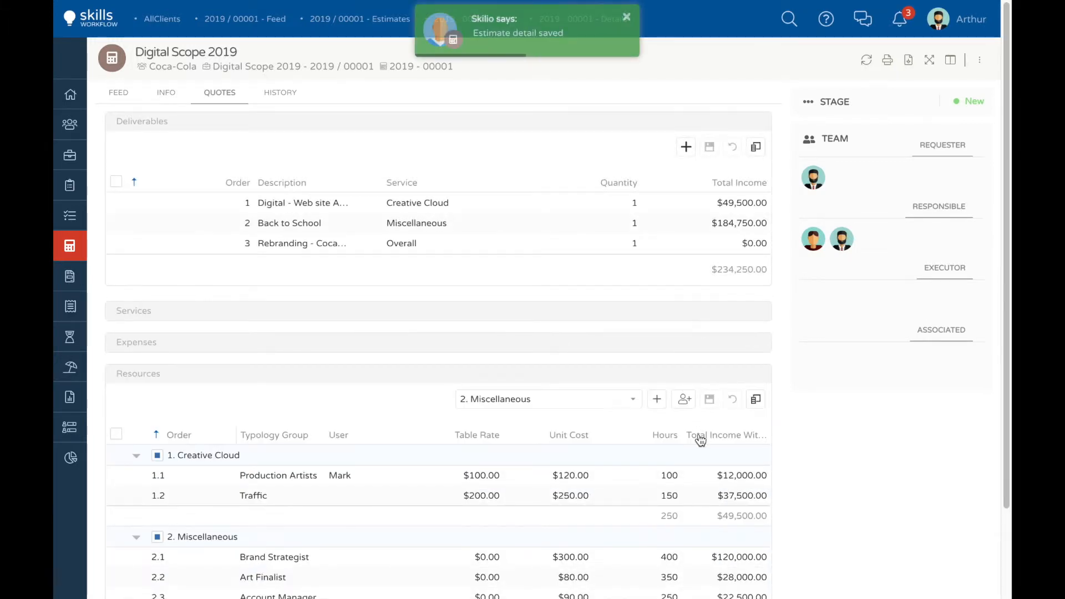
{"action": "scroll", "coordinate": [698, 437], "scroll_direction": "down", "scroll_amount": 2}
{"action": "scroll", "coordinate": [683, 518], "scroll_direction": "up", "scroll_amount": 2}
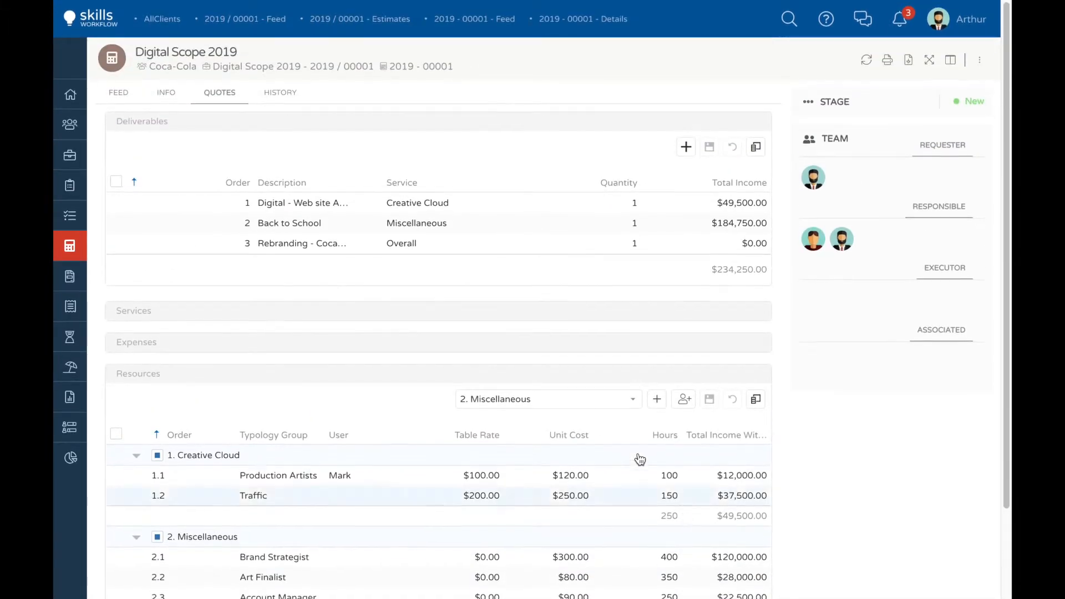
Step: Add the typology group Traffic with 40 hours as a resource of the Overall deliverable, and save it
{"action": "left_click", "coordinate": [635, 407]}
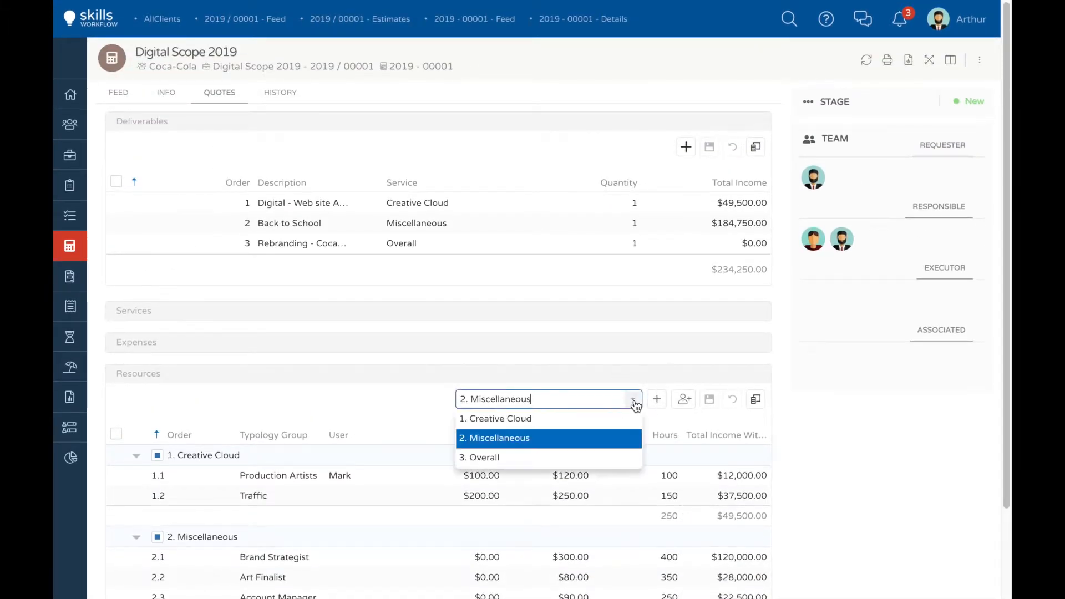
{"action": "left_click", "coordinate": [487, 458]}
{"action": "left_click", "coordinate": [684, 400]}
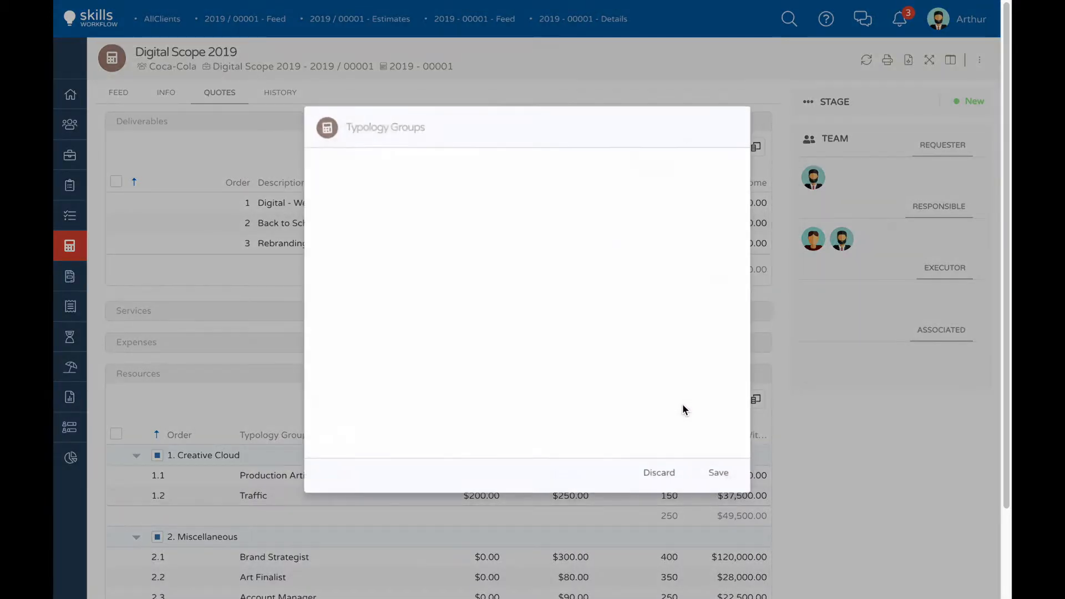
{"action": "left_click", "coordinate": [399, 222]}
{"action": "type", "text": "traf"}
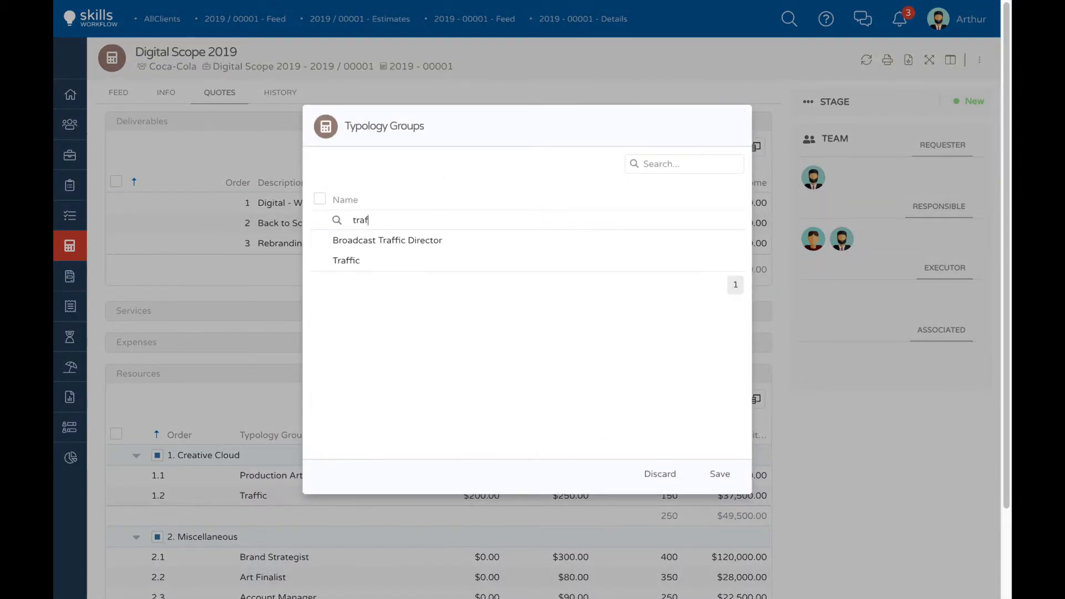
{"action": "left_click", "coordinate": [320, 260]}
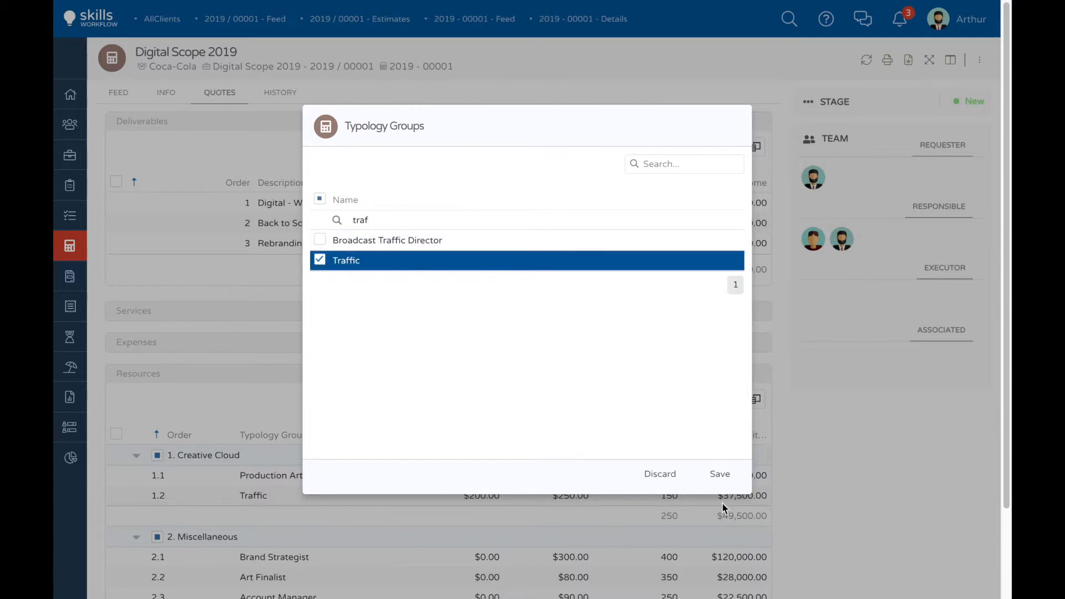
{"action": "left_click", "coordinate": [719, 473]}
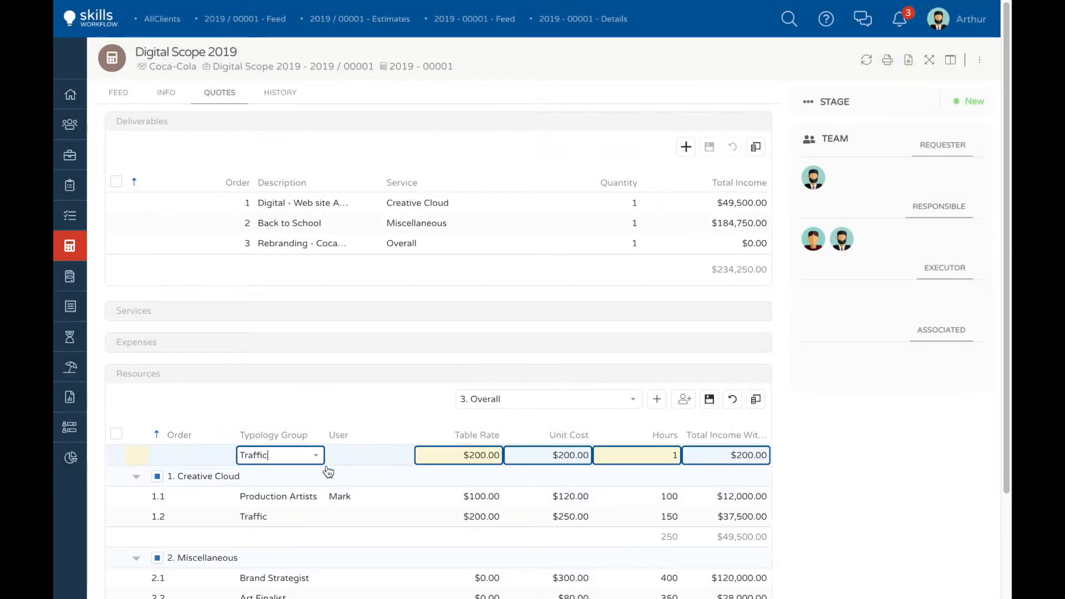
{"action": "left_click", "coordinate": [626, 454]}
{"action": "type", "text": "40"}
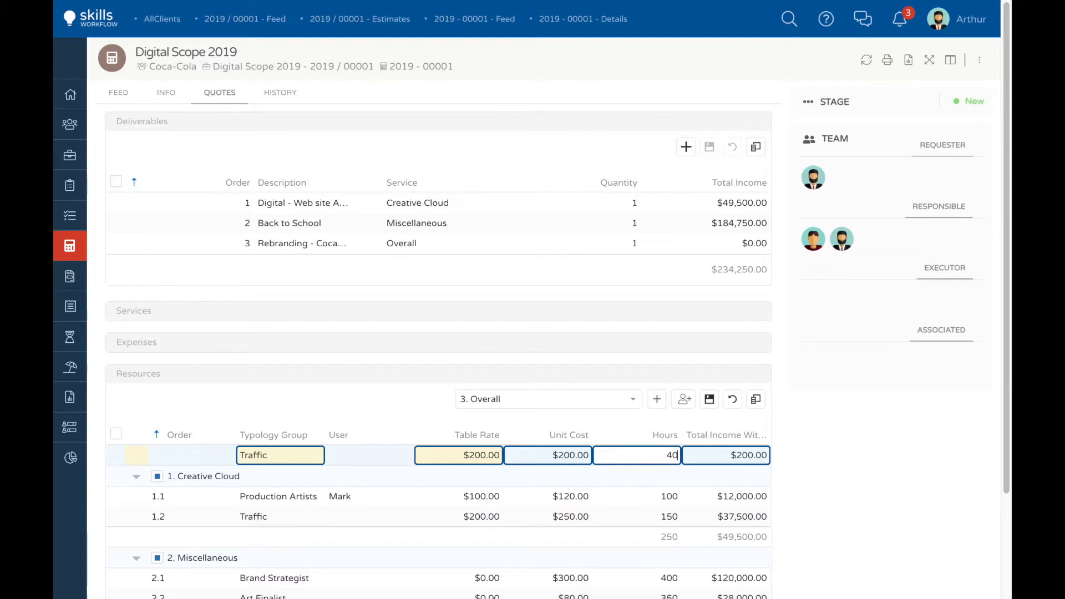
{"action": "left_click", "coordinate": [711, 400]}
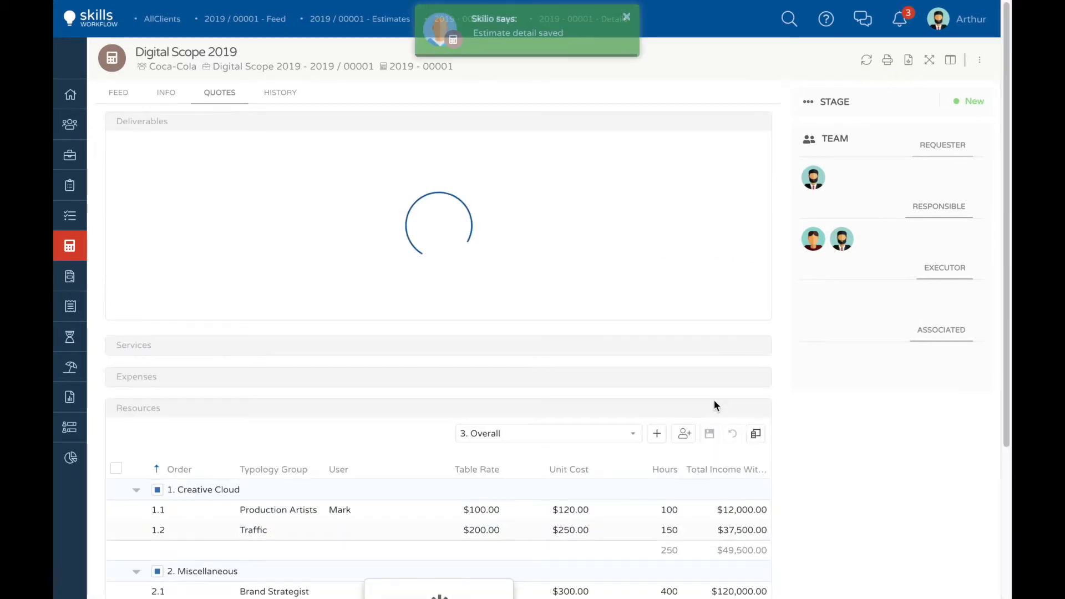
Step: Add the typology groups Junior Account, Senior Account Manager and Executive Account together as resources of the Overall deliverable
{"action": "left_click", "coordinate": [685, 400]}
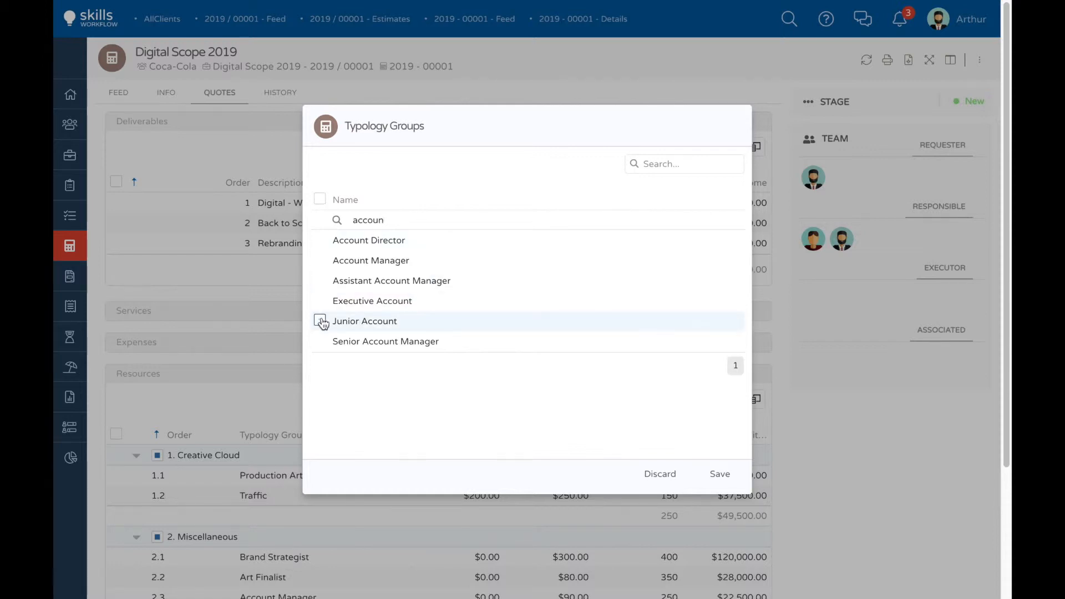
{"action": "left_click", "coordinate": [320, 320]}
{"action": "left_click", "coordinate": [320, 340]}
{"action": "left_click", "coordinate": [320, 300]}
{"action": "left_click", "coordinate": [719, 473]}
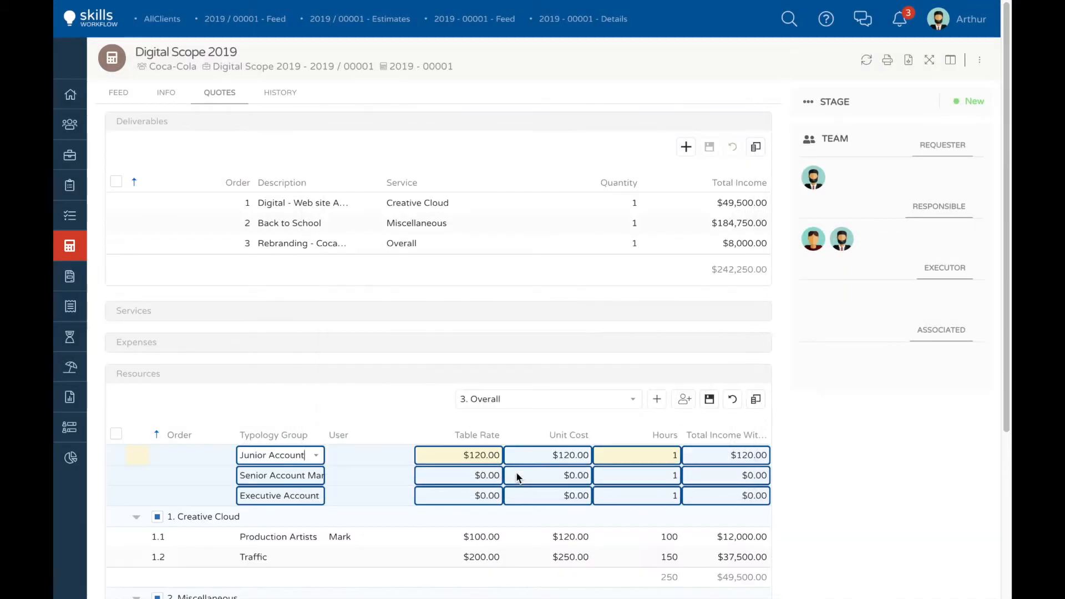
Step: Set the hours to 50 for Junior Account, 80 for Senior Account Manager and 90 for Executive Account
{"action": "left_click", "coordinate": [650, 456]}
{"action": "type", "text": "50"}
{"action": "left_click", "coordinate": [644, 473]}
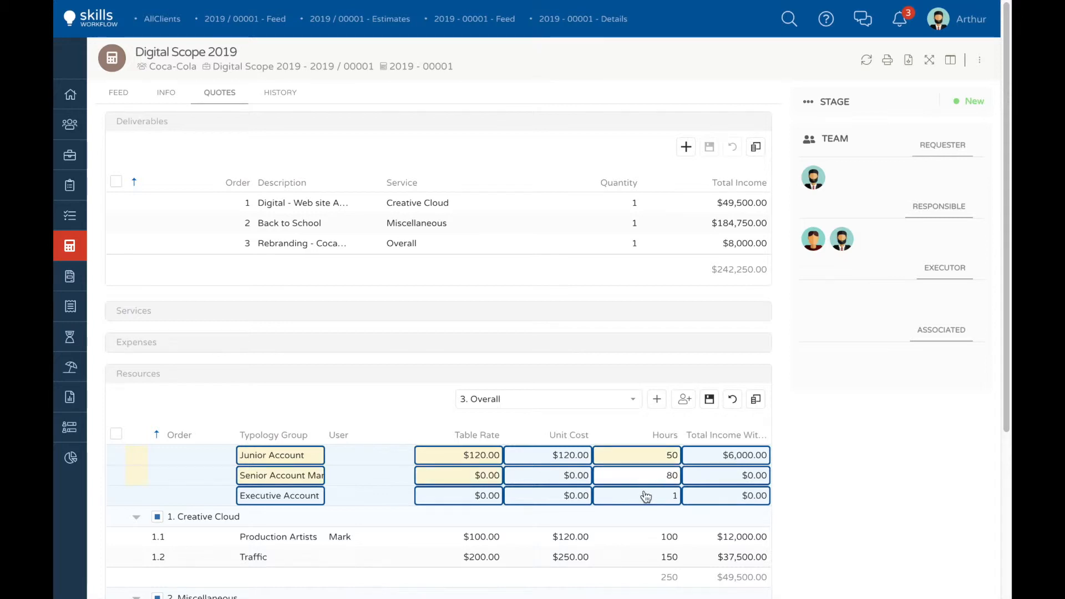
{"action": "left_click", "coordinate": [646, 496]}
{"action": "type", "text": "90"}
Step: Set the unit cost to $150 for Senior Account Manager and $160 for Executive Account, and save the Overall resources
{"action": "left_click", "coordinate": [553, 475]}
{"action": "type", "text": "150"}
{"action": "left_click", "coordinate": [547, 496]}
{"action": "type", "text": "16"}
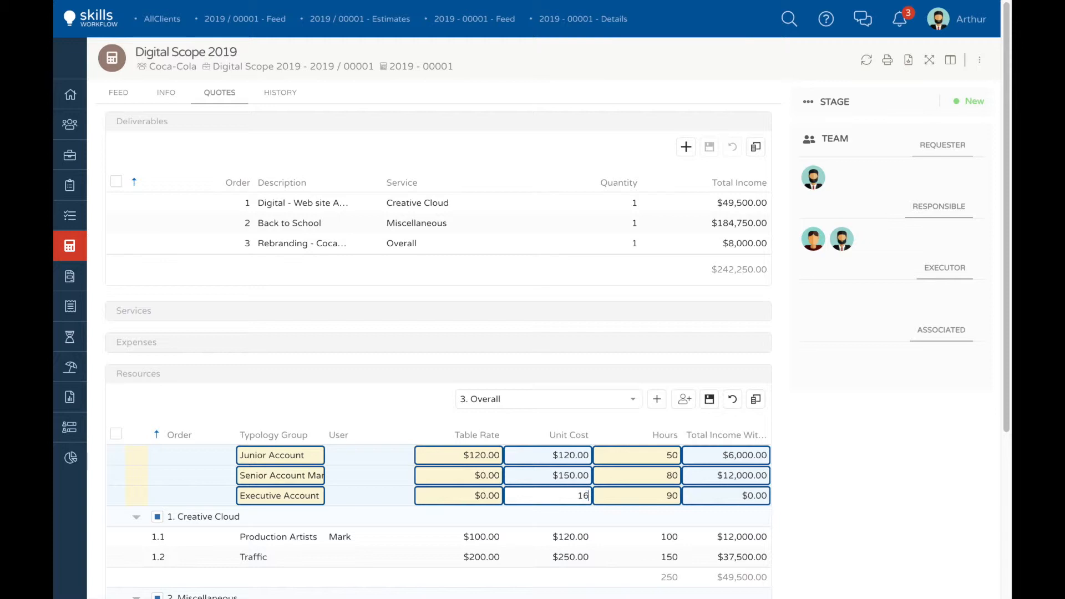
{"action": "type", "text": "0"}
{"action": "key", "text": "Return"}
{"action": "left_click", "coordinate": [709, 399]}
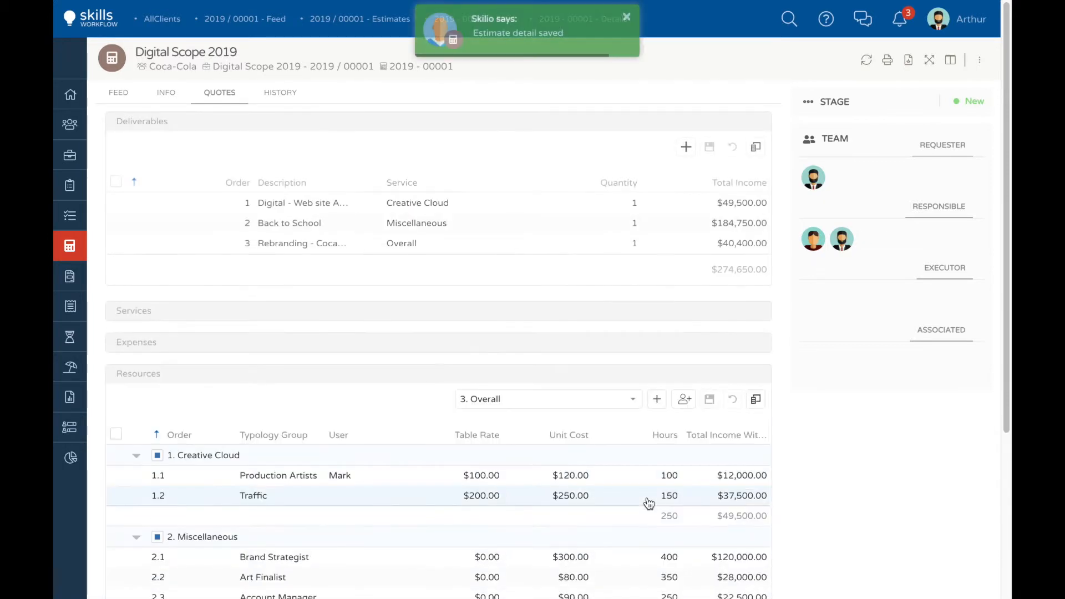
{"action": "scroll", "coordinate": [648, 502], "scroll_direction": "down", "scroll_amount": 3}
{"action": "scroll", "coordinate": [648, 502], "scroll_direction": "down", "scroll_amount": 2}
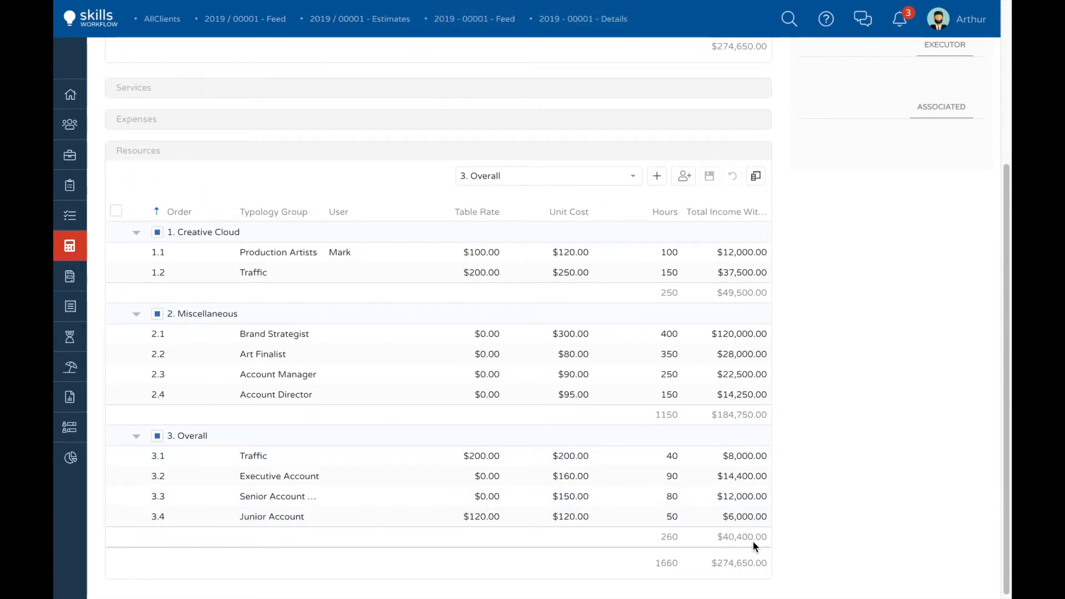
Step: Generate the printable PDF of the estimate and review its deliverable lines and totals
{"action": "scroll", "coordinate": [752, 541], "scroll_direction": "up", "scroll_amount": 3}
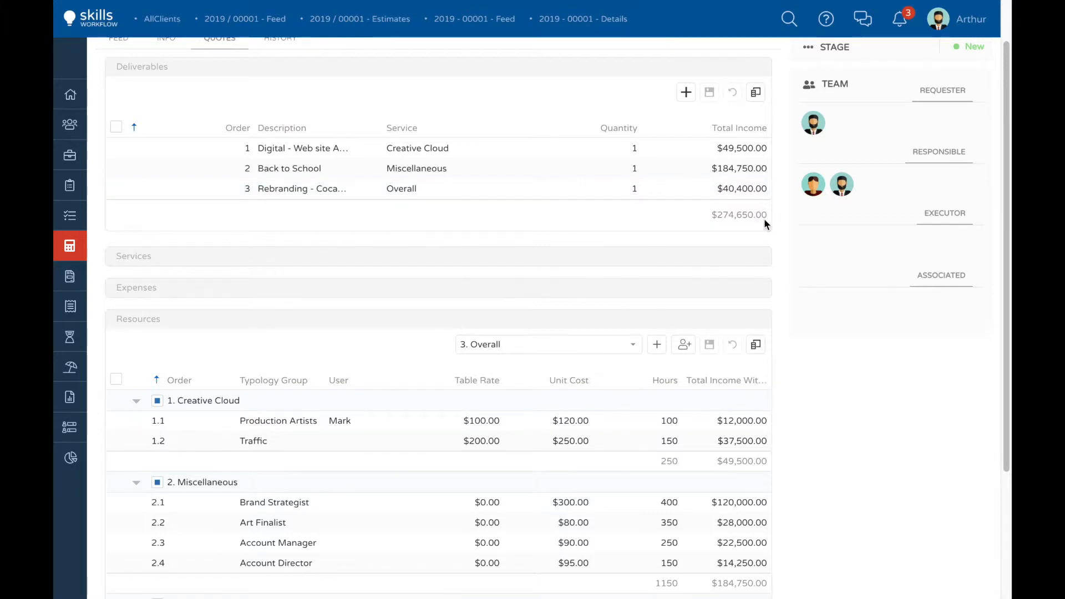
{"action": "scroll", "coordinate": [764, 218], "scroll_direction": "up", "scroll_amount": 1}
{"action": "left_click", "coordinate": [888, 63]}
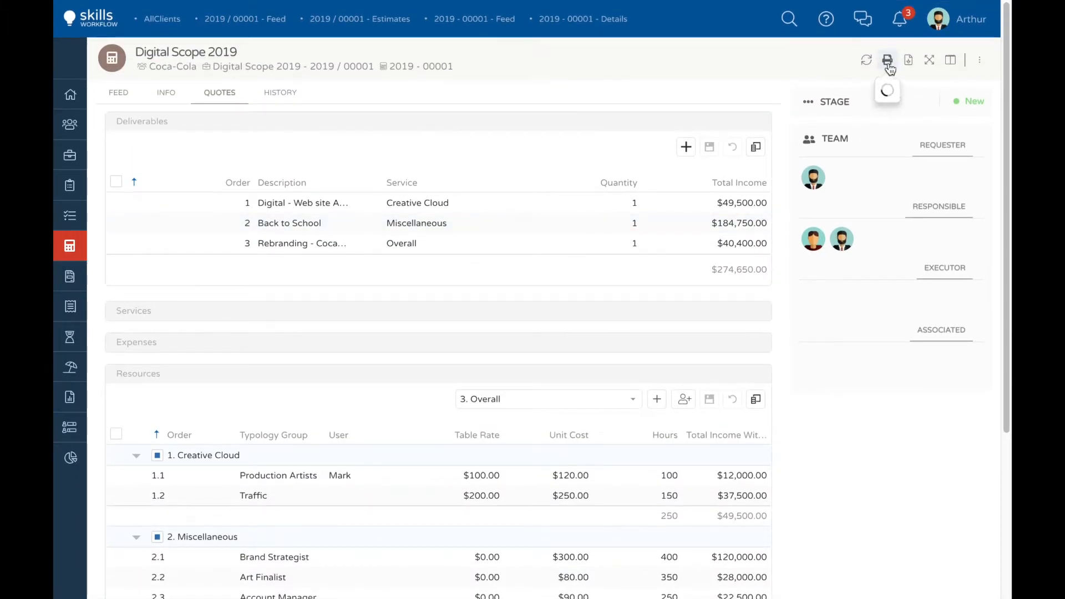
{"action": "left_click", "coordinate": [917, 88]}
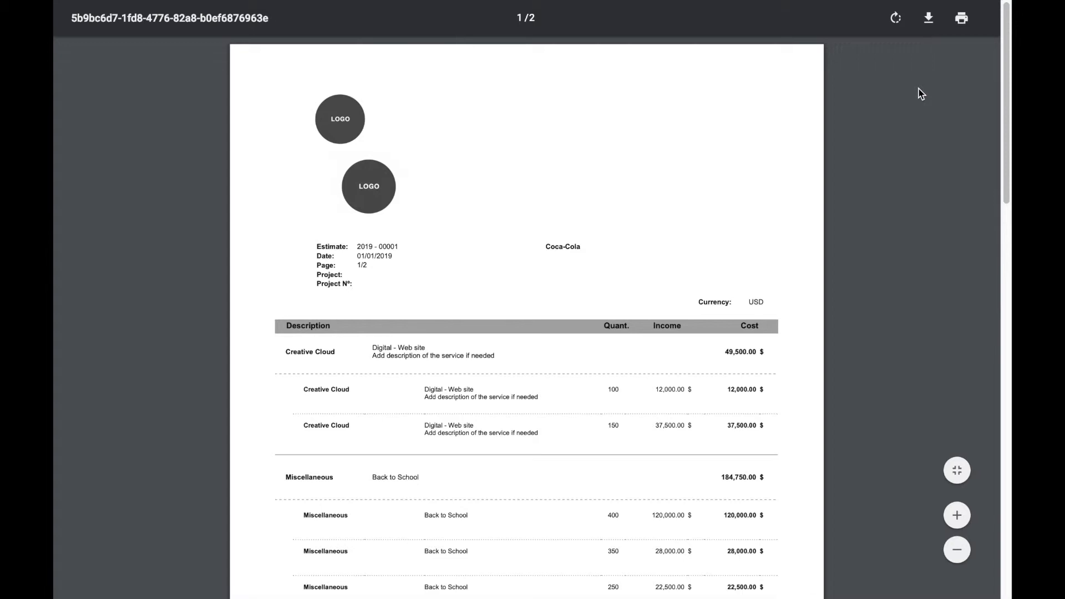
{"action": "scroll", "coordinate": [567, 323], "scroll_direction": "down", "scroll_amount": 3}
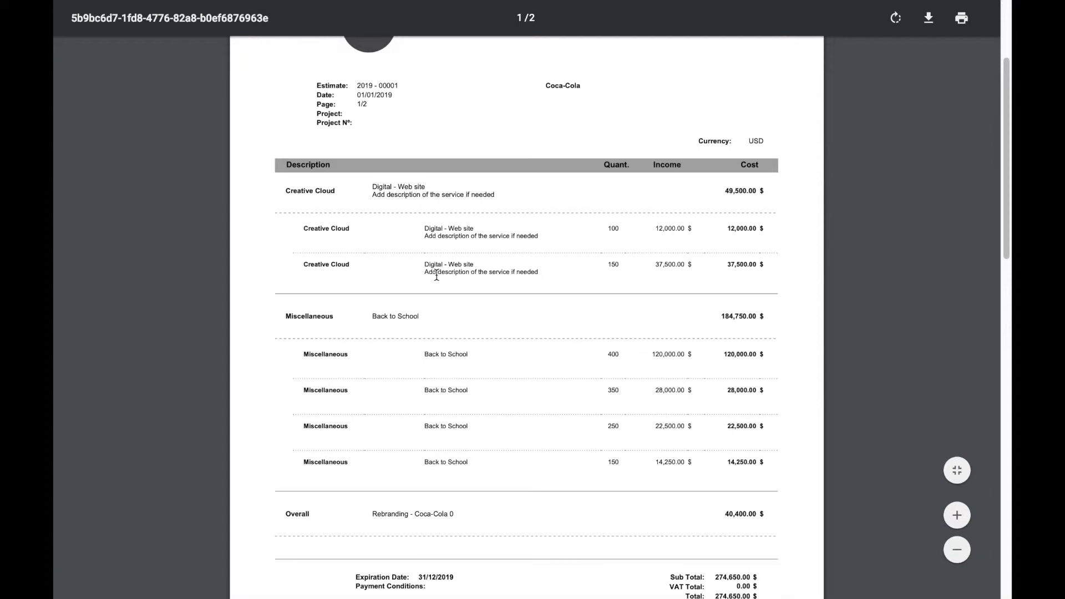
{"action": "scroll", "coordinate": [436, 276], "scroll_direction": "down", "scroll_amount": 2}
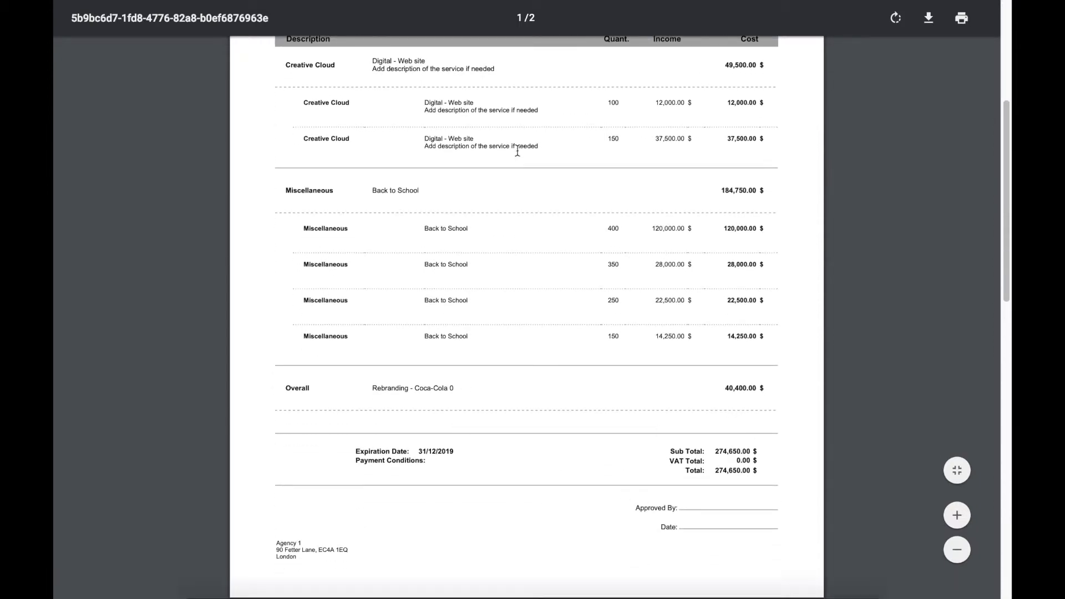
Step: Return to the estimate's feed and send it for approval, moving its stage to Estimate to be Approved by Client
{"action": "scroll", "coordinate": [992, 61], "scroll_direction": "up", "scroll_amount": 10}
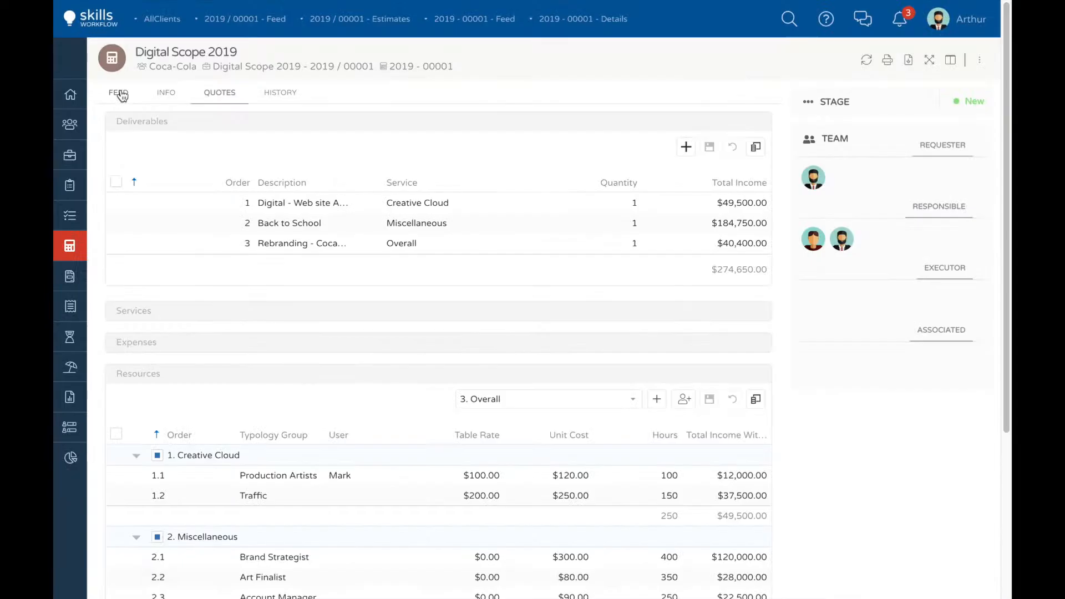
{"action": "left_click", "coordinate": [120, 93]}
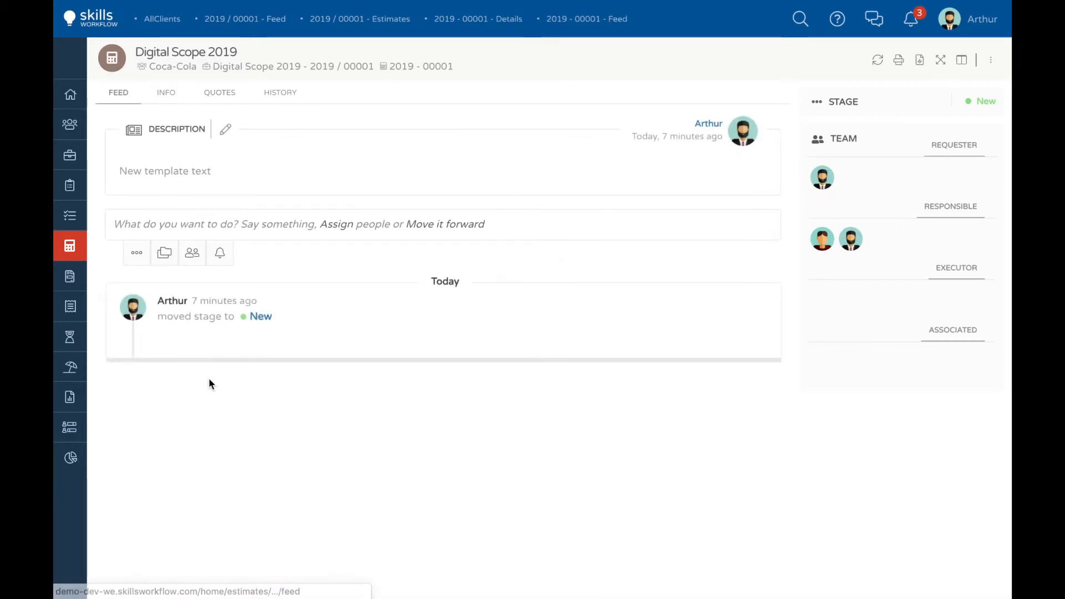
{"action": "left_click", "coordinate": [136, 257]}
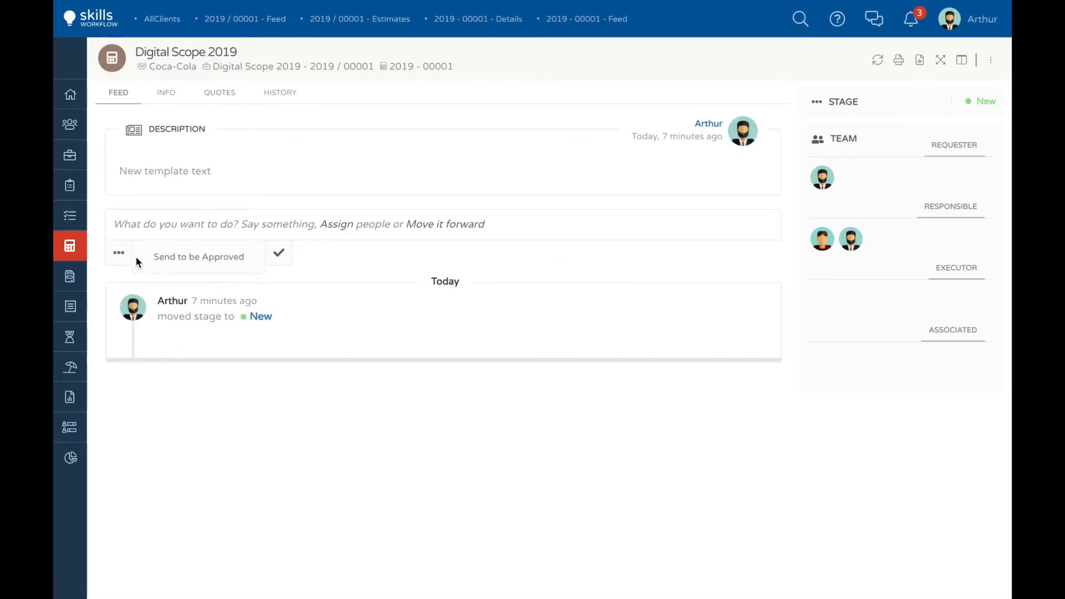
{"action": "left_click", "coordinate": [183, 257]}
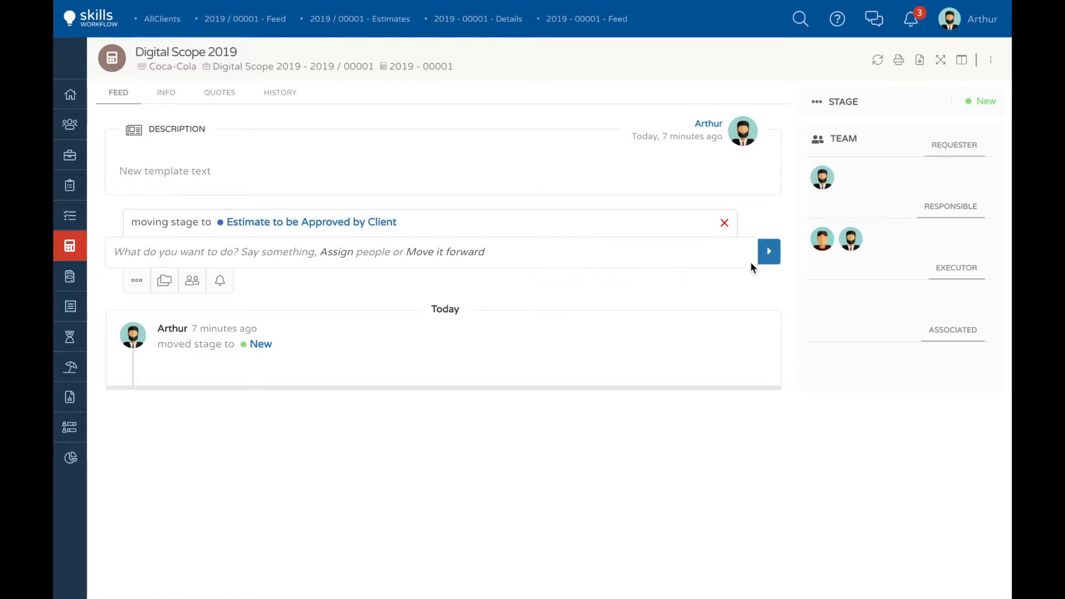
{"action": "left_click", "coordinate": [766, 254]}
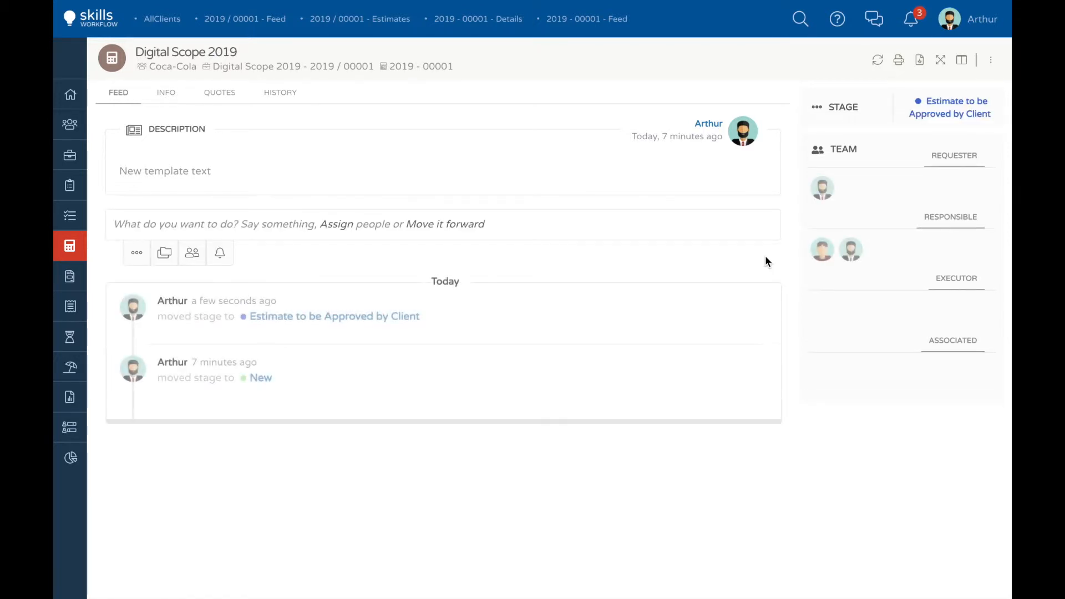
Step: Mark the estimate as approved so that its stage moves to In Production
{"action": "left_click", "coordinate": [129, 253]}
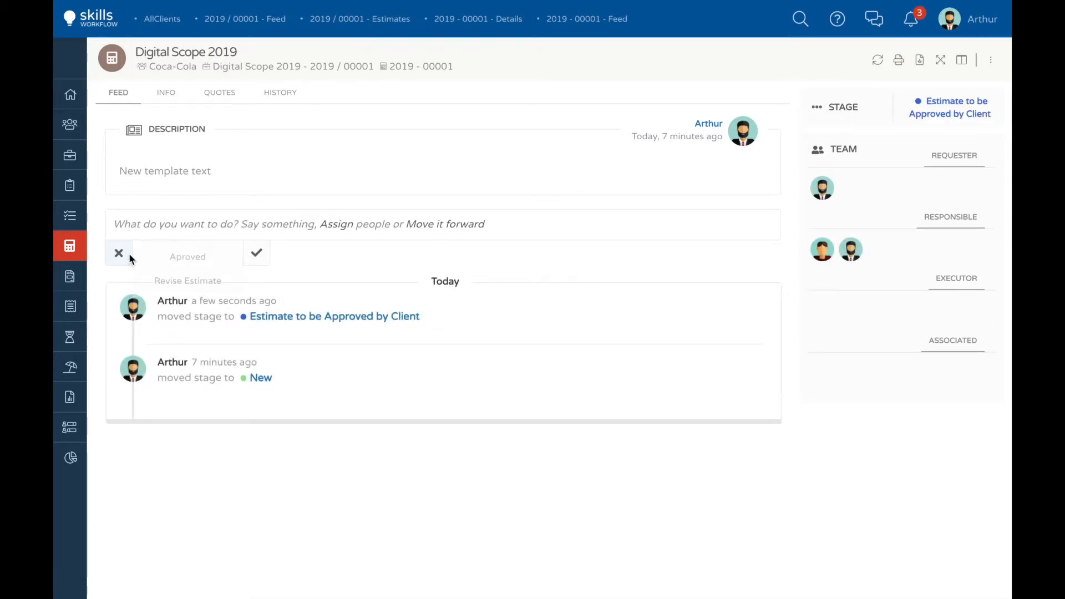
{"action": "left_click", "coordinate": [178, 255]}
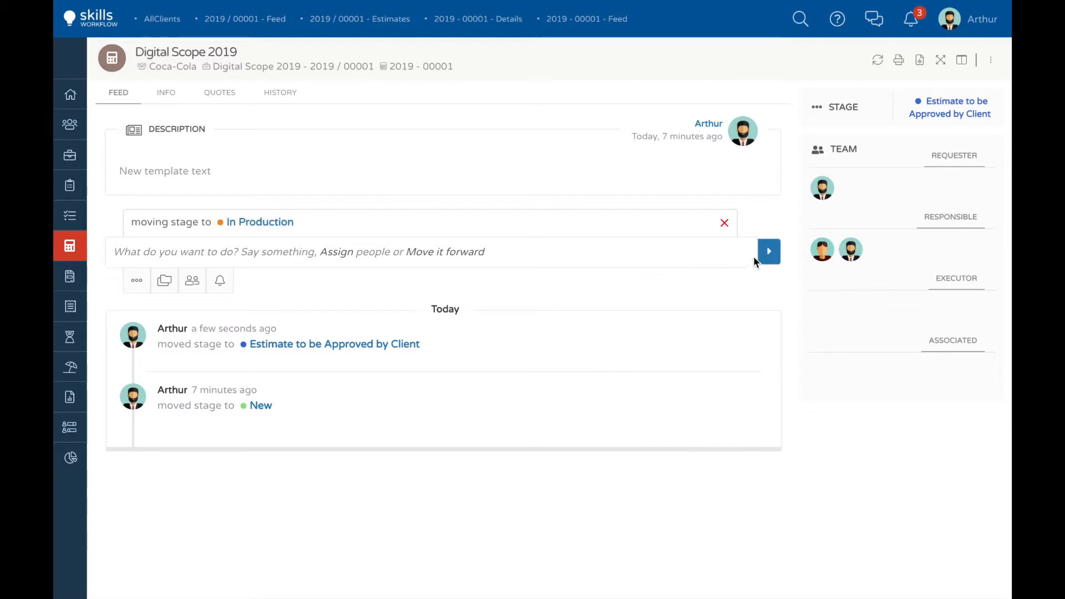
{"action": "left_click", "coordinate": [768, 253]}
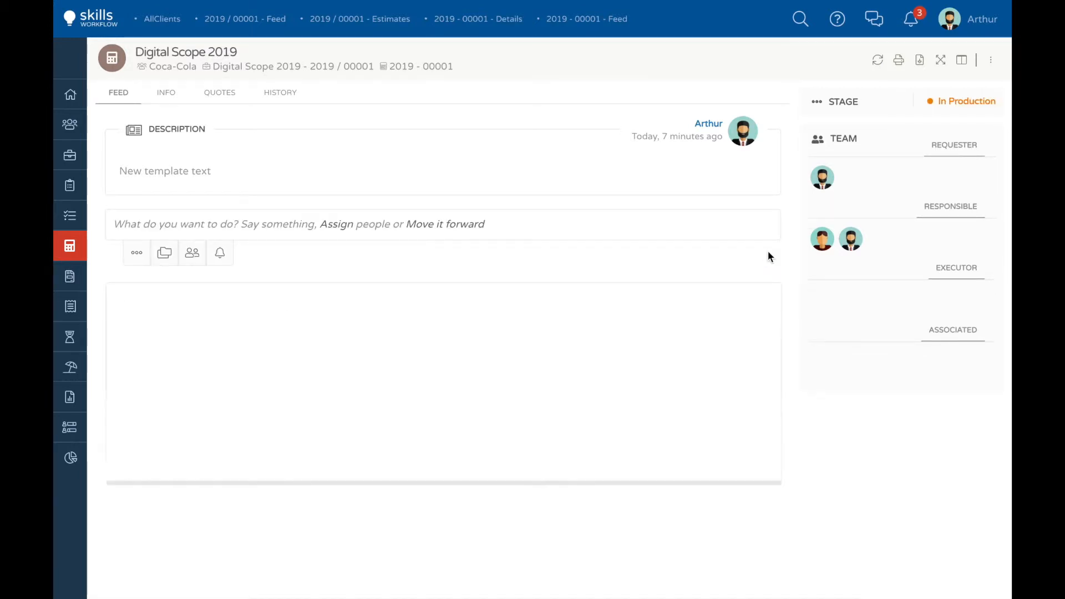
Step: Post the two-line comment "Approved by client" and "Please go ahead with the project creation" on the estimate
{"action": "left_click", "coordinate": [164, 220]}
{"action": "type", "text": "Approved by client"}
{"action": "key", "text": "Return"}
{"action": "type", "text": "Please go"}
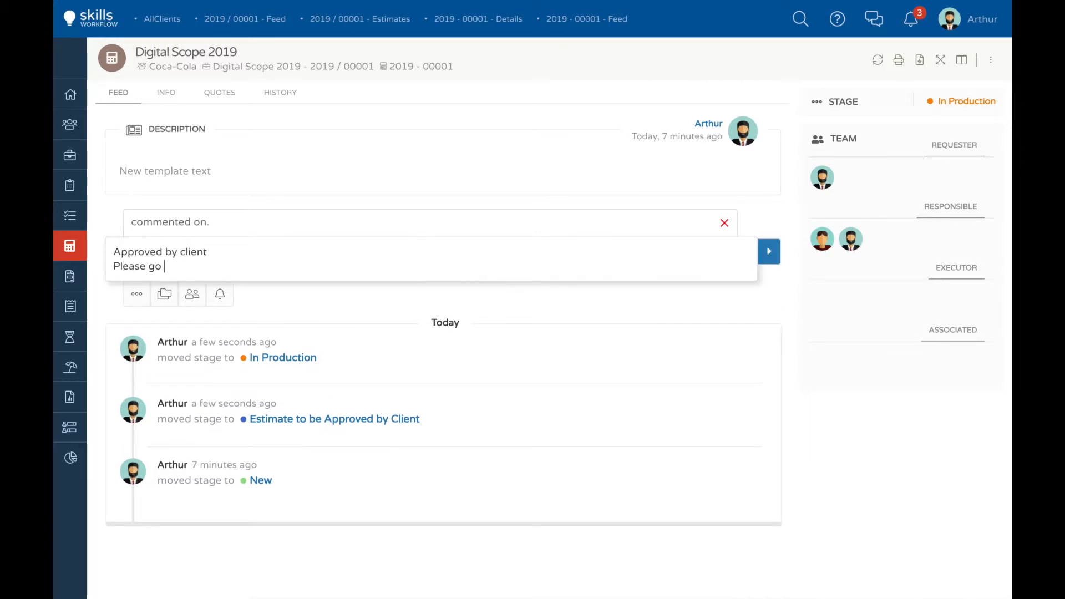
{"action": "type", "text": " ahead with the project creation"}
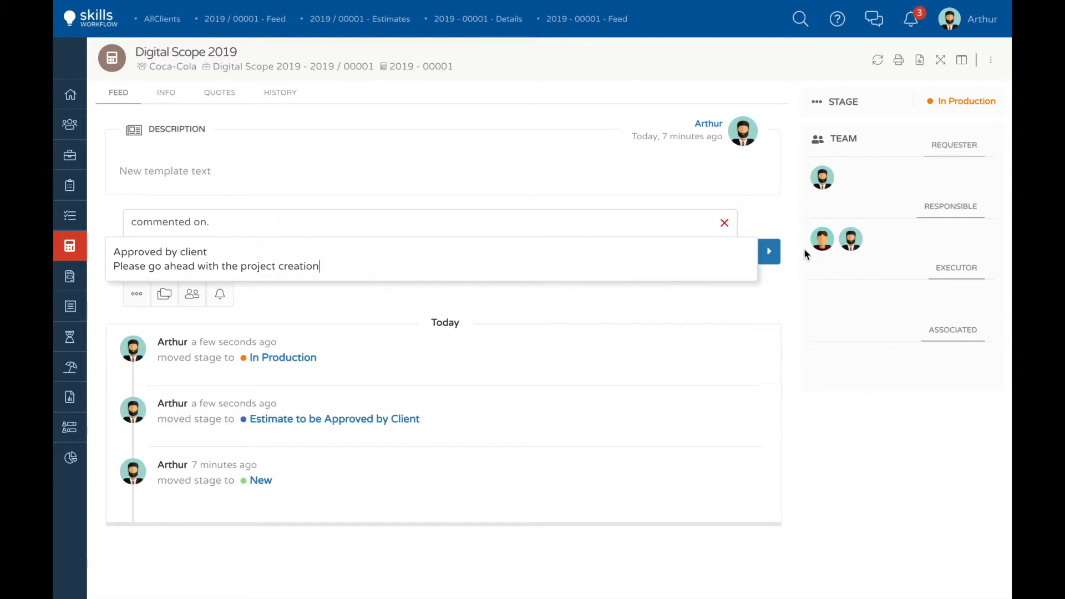
{"action": "left_click", "coordinate": [769, 252]}
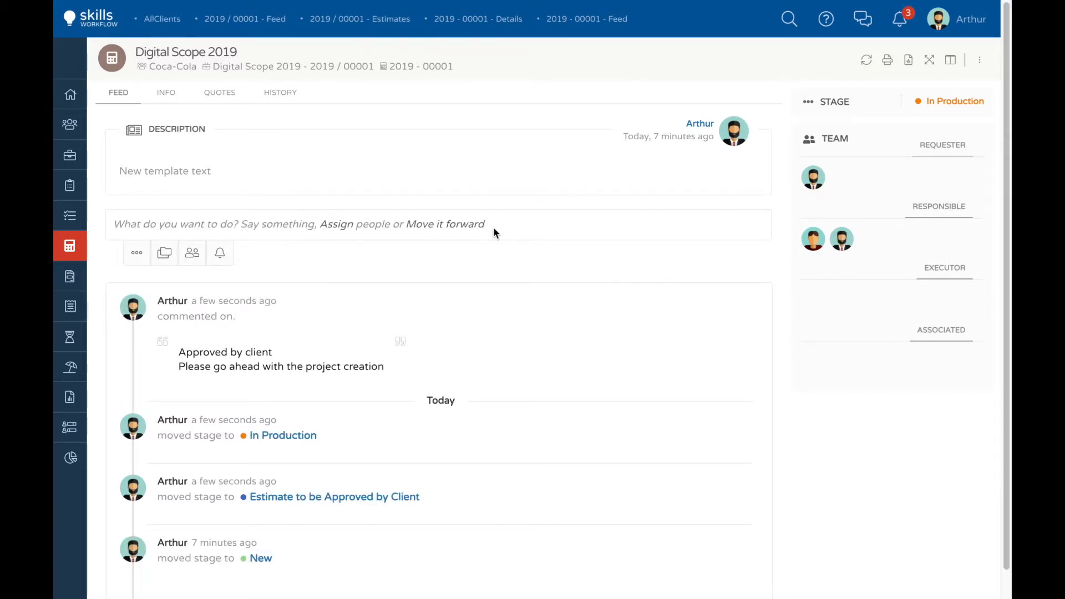
Step: Open the Digital Scope 2019 fee and post the comment "We will upload the client PO and contract once it's signed"
{"action": "left_click", "coordinate": [322, 67]}
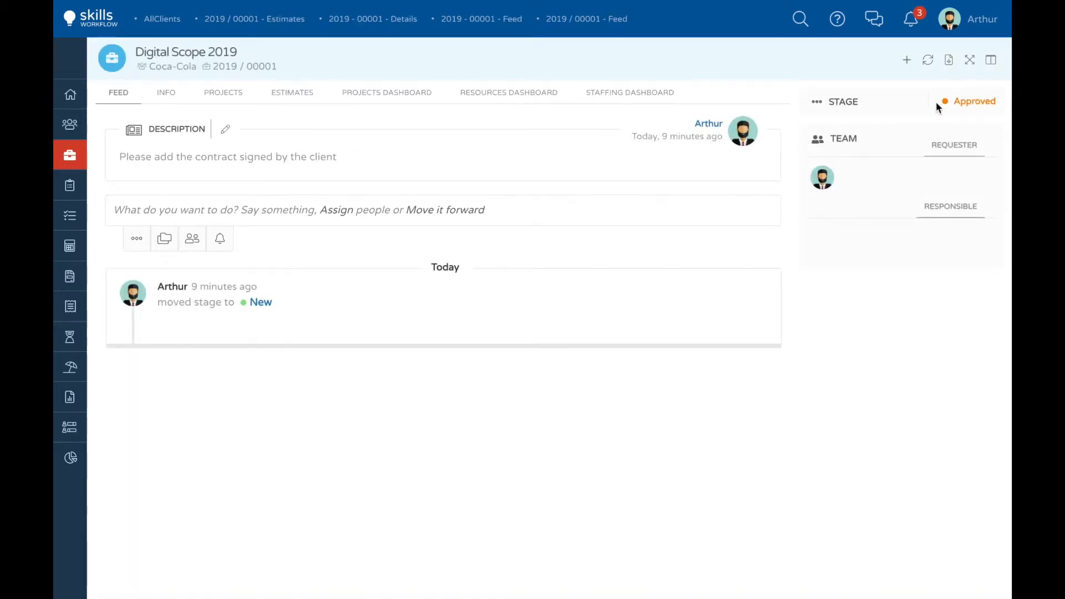
{"action": "left_click", "coordinate": [174, 209]}
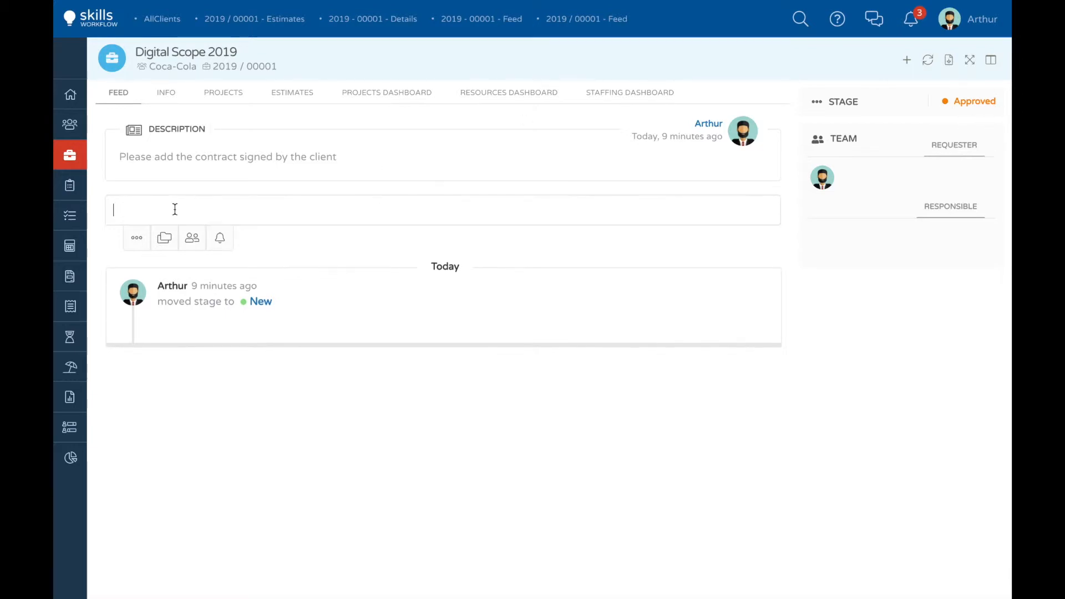
{"action": "type", "text": "We will upload the client PO and c"}
{"action": "type", "text": "ontrac"}
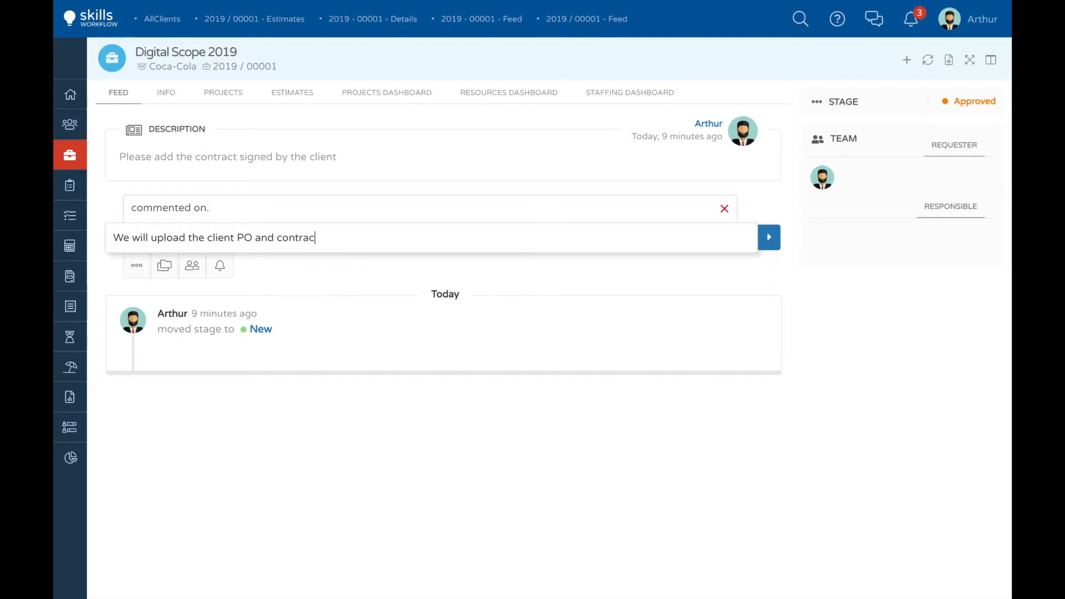
{"action": "type", "text": "t once it's signed"}
{"action": "left_click", "coordinate": [769, 237]}
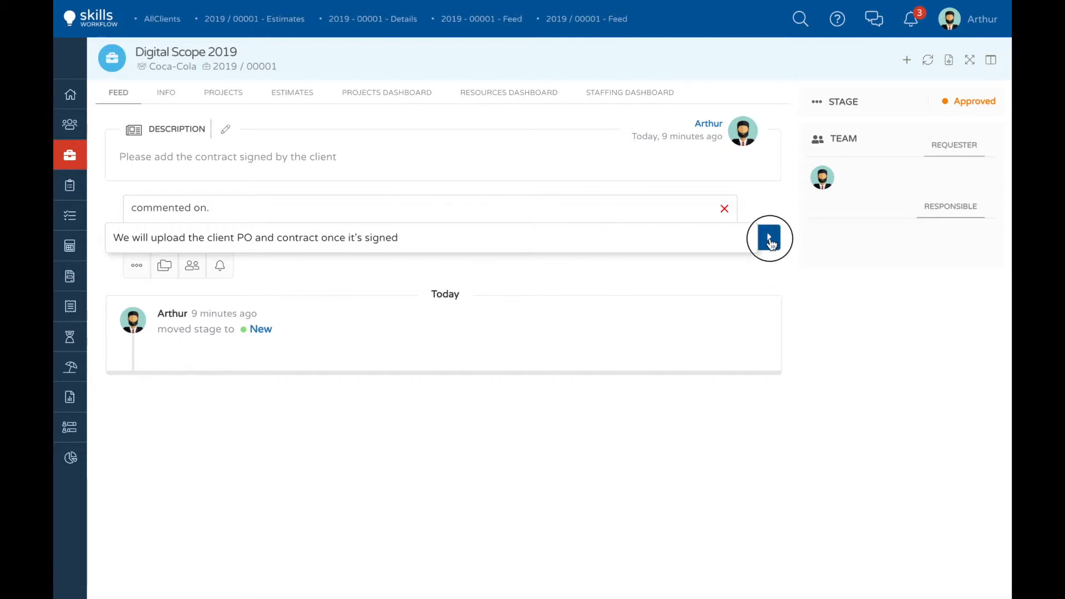
Step: Create a project titled Digital Web Site of type Standard under the Digital Scope 2019 fee and save it
{"action": "left_click", "coordinate": [907, 61]}
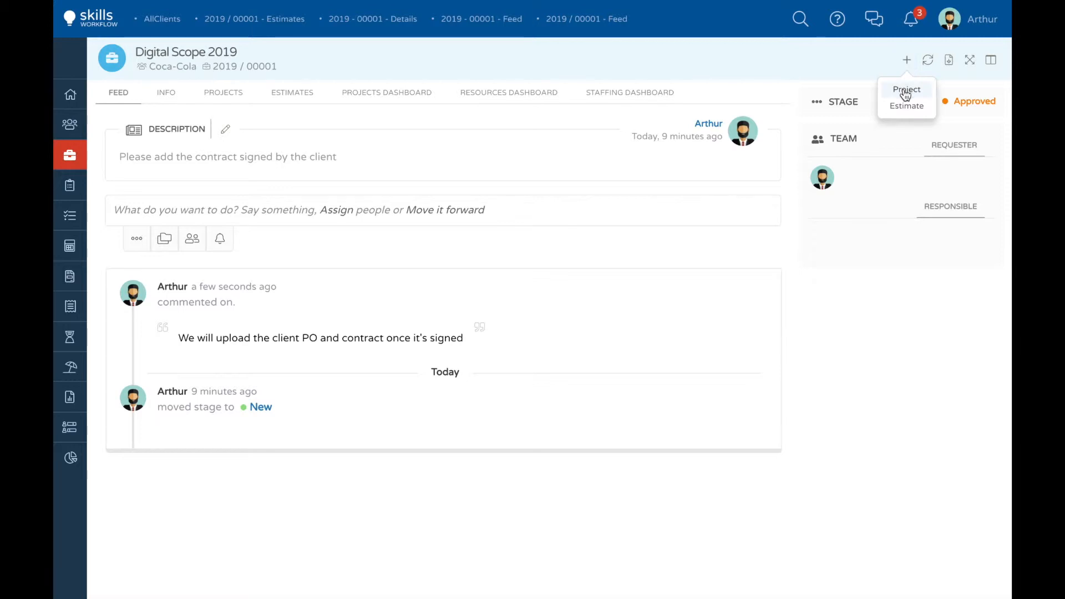
{"action": "left_click", "coordinate": [905, 91]}
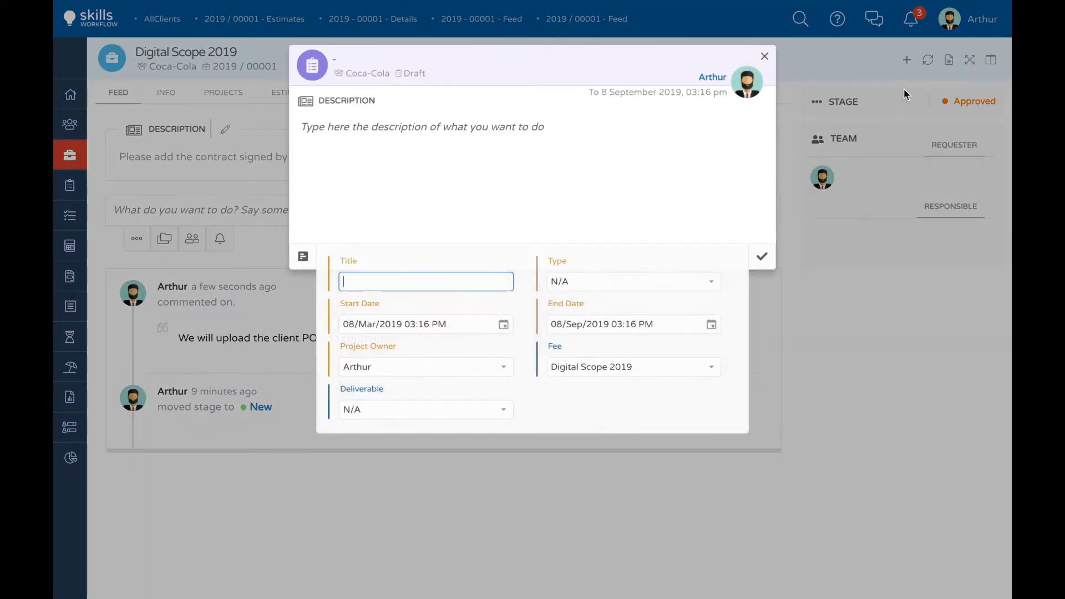
{"action": "type", "text": "Digital Web Site"}
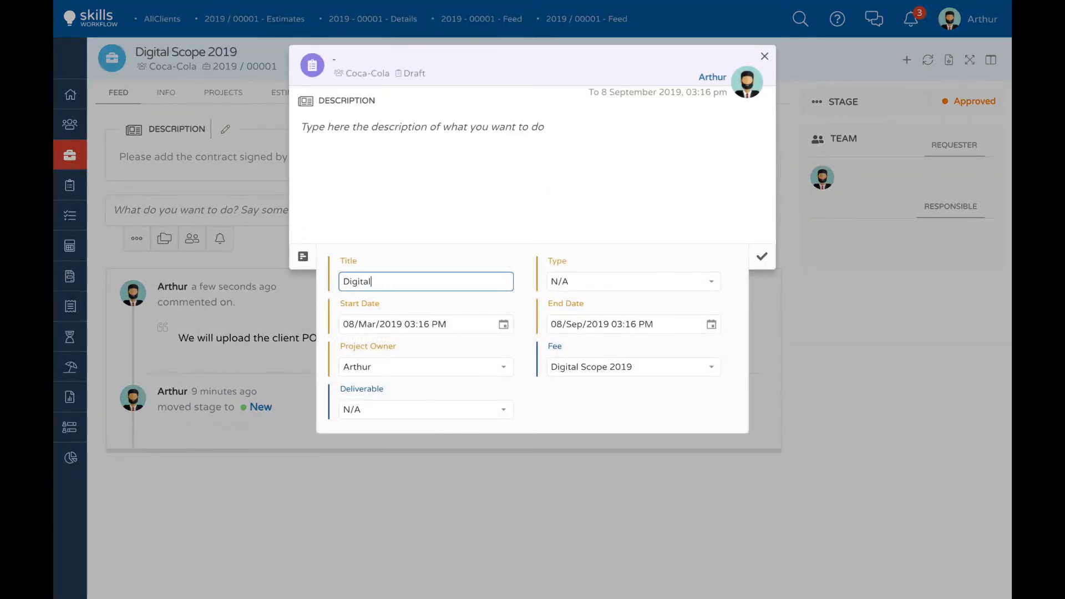
{"action": "left_click", "coordinate": [712, 284]}
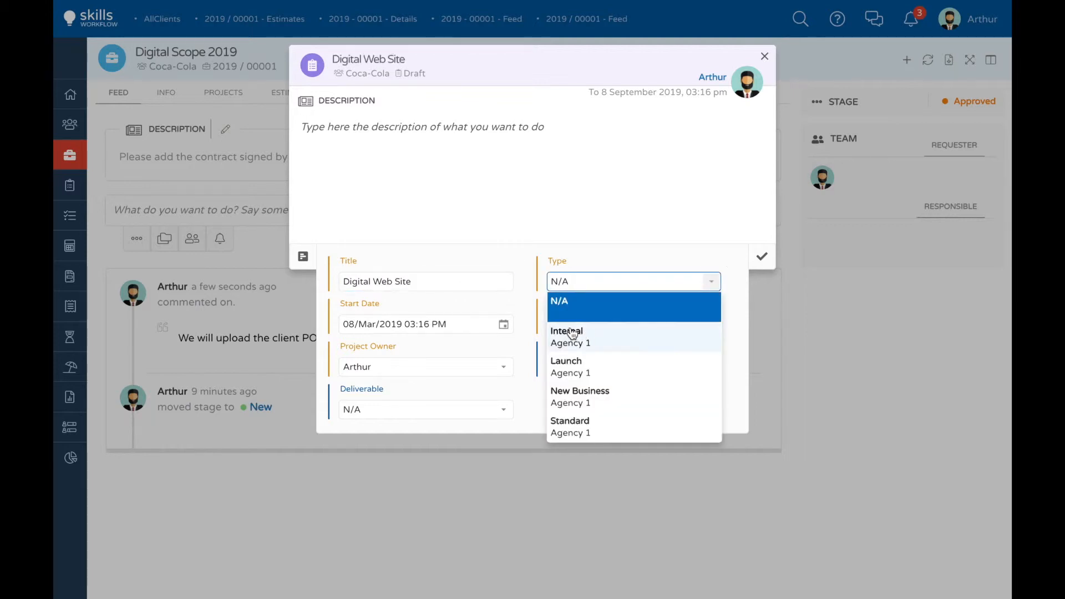
{"action": "left_click", "coordinate": [583, 435]}
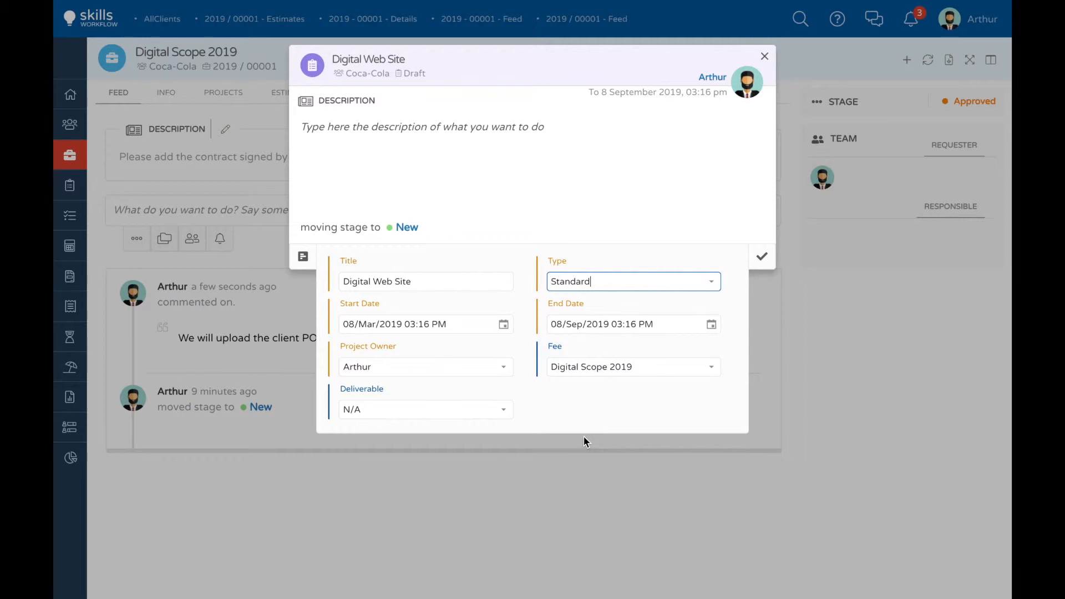
{"action": "left_click", "coordinate": [761, 257]}
{"action": "left_click", "coordinate": [761, 258]}
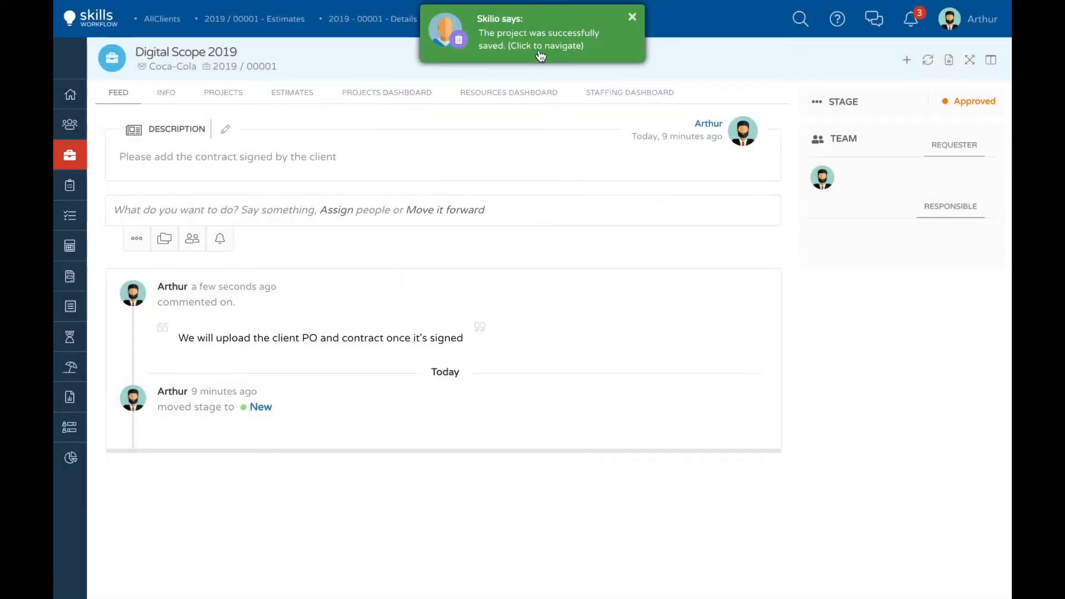
Step: Open the Digital Web Site project and import the estimate's Creative Cloud deliverable into its planned time
{"action": "left_click", "coordinate": [540, 55]}
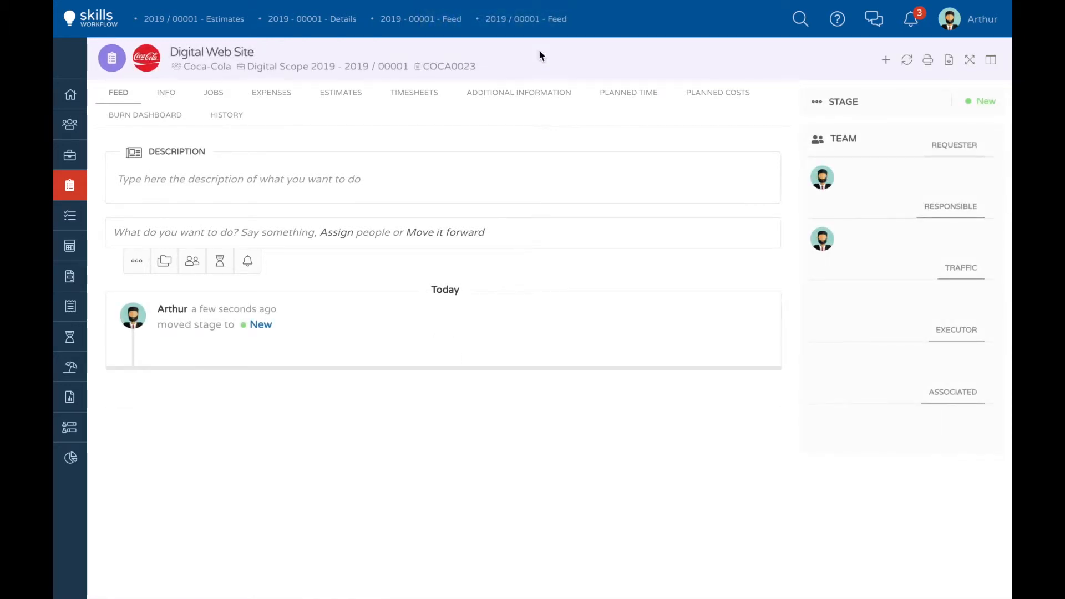
{"action": "left_click", "coordinate": [638, 99]}
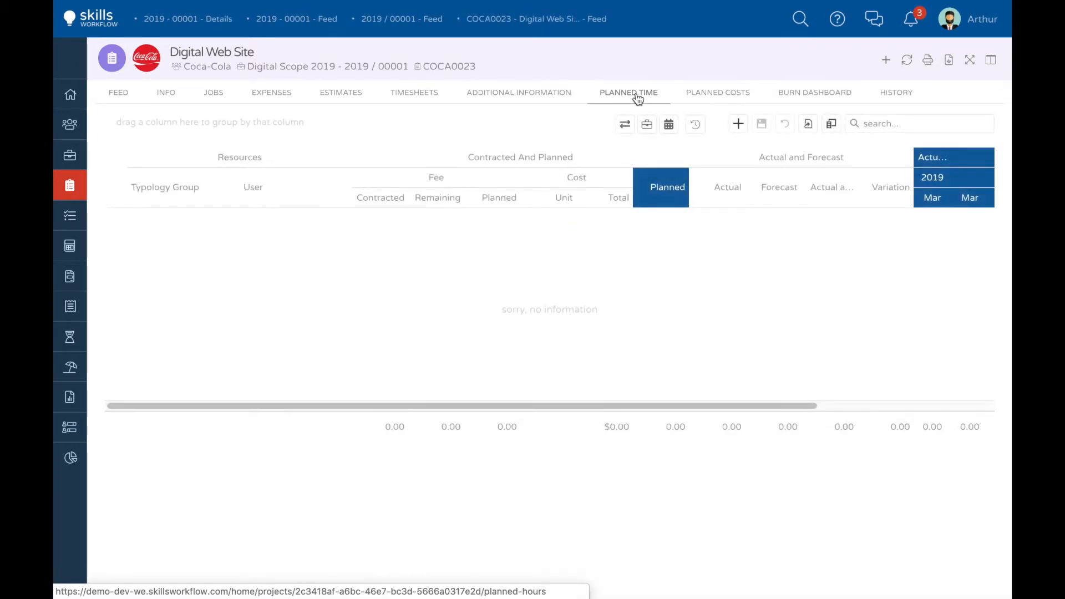
{"action": "left_click", "coordinate": [648, 127]}
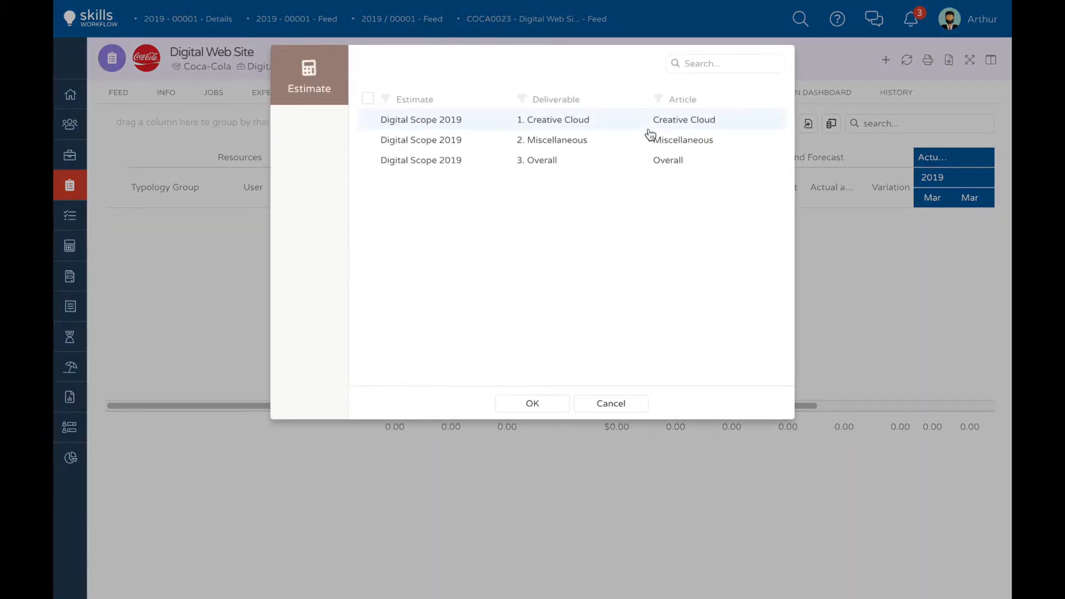
{"action": "double_click", "coordinate": [556, 127]}
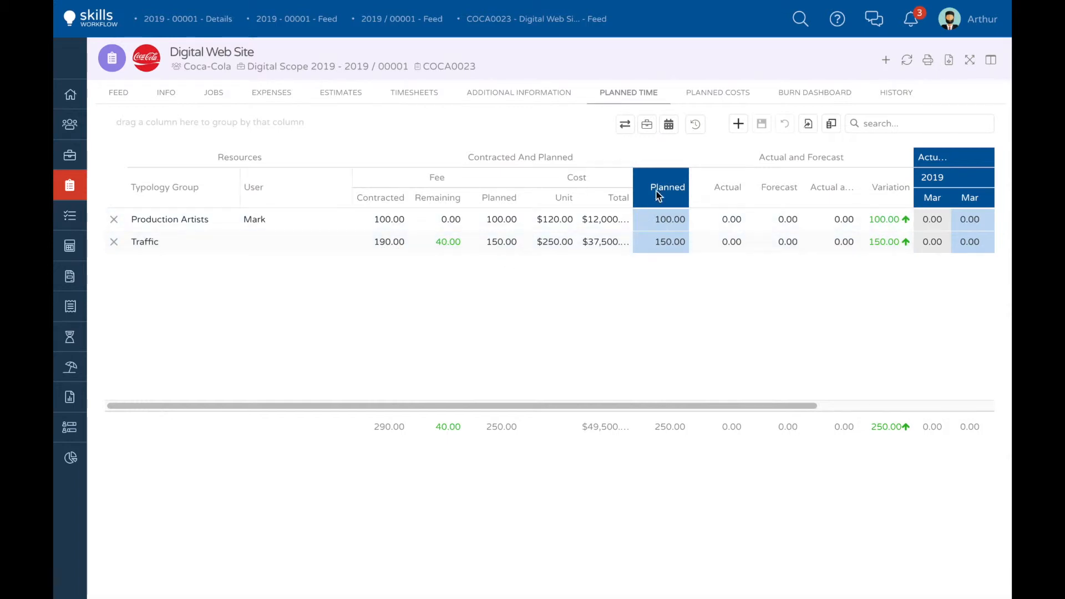
Step: Show the Project columns under Contracted And Planned in the planned time grid
{"action": "left_click", "coordinate": [831, 123]}
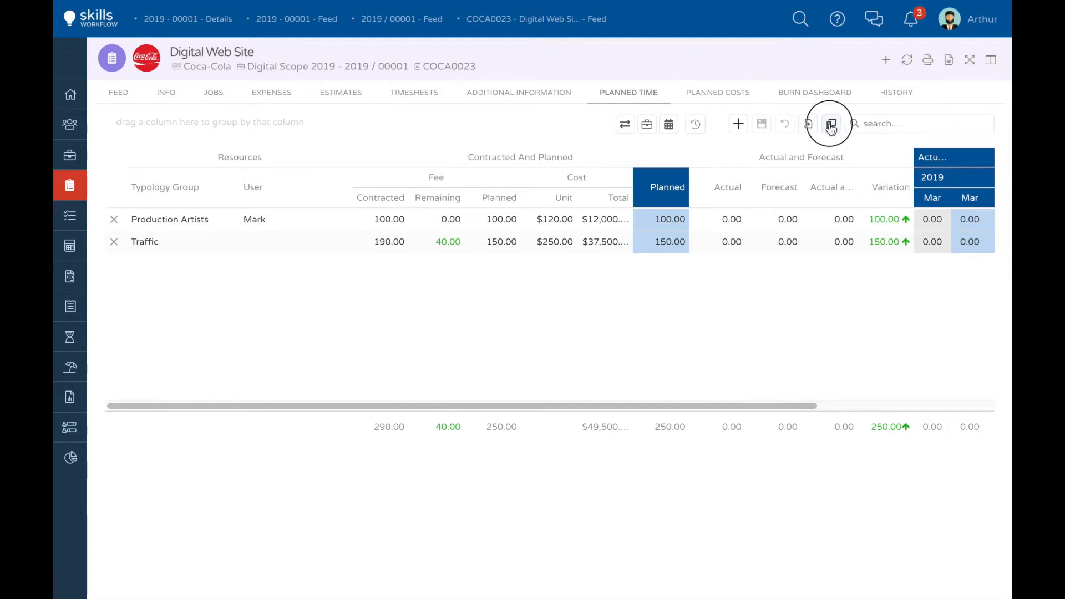
{"action": "scroll", "coordinate": [854, 333], "scroll_direction": "down", "scroll_amount": 6}
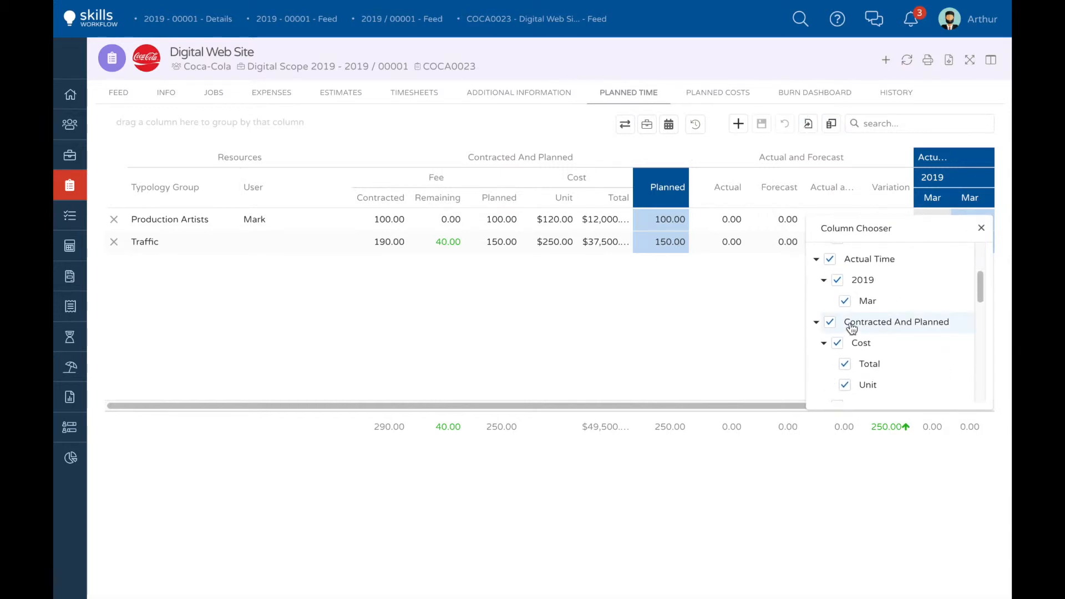
{"action": "left_click", "coordinate": [838, 304]}
{"action": "scroll", "coordinate": [908, 319], "scroll_direction": "down", "scroll_amount": 5}
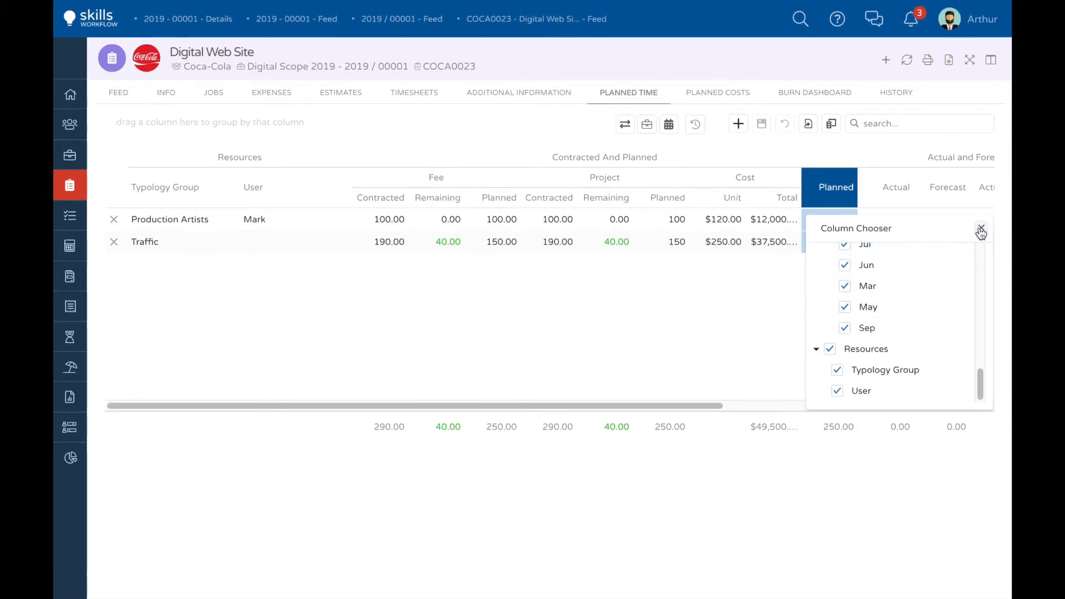
{"action": "left_click", "coordinate": [981, 230]}
Step: Hide the Actual Time columns beside the monthly forecast in the planned time grid
{"action": "left_click", "coordinate": [743, 405]}
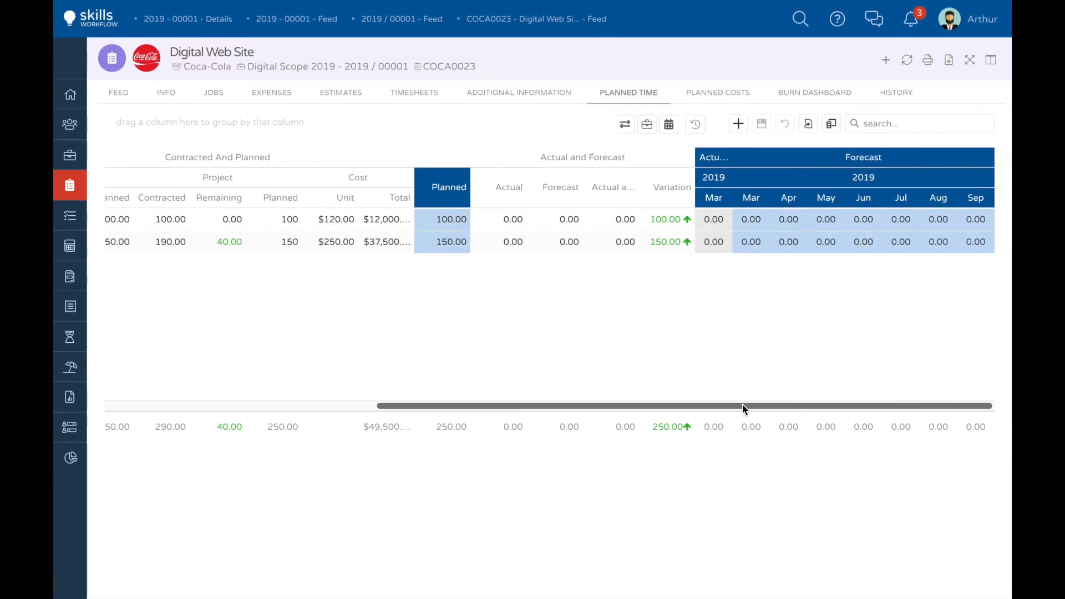
{"action": "right_click", "coordinate": [798, 218]}
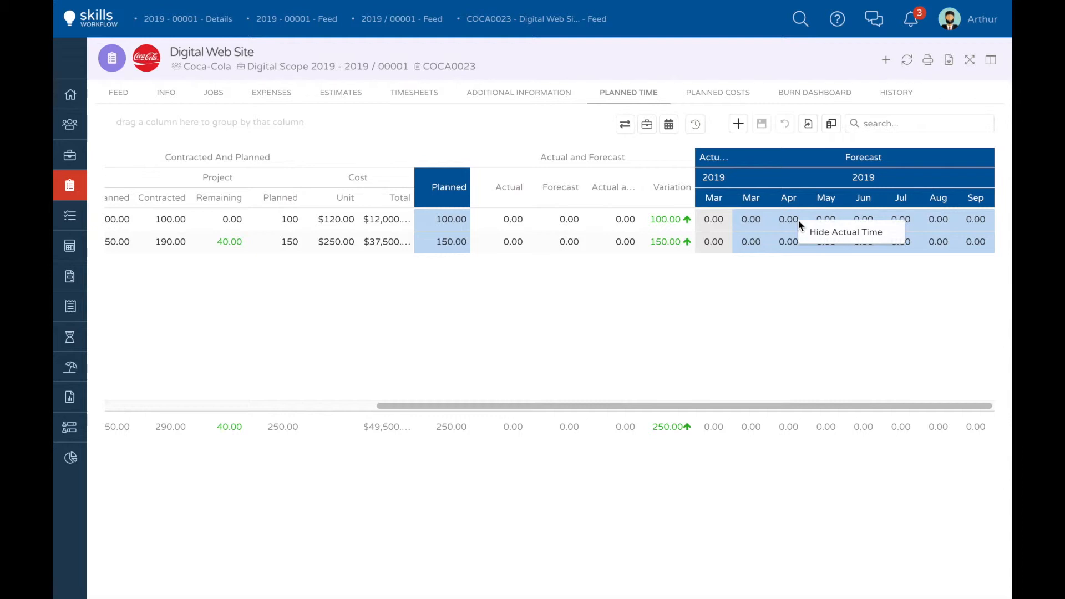
{"action": "left_click", "coordinate": [815, 231]}
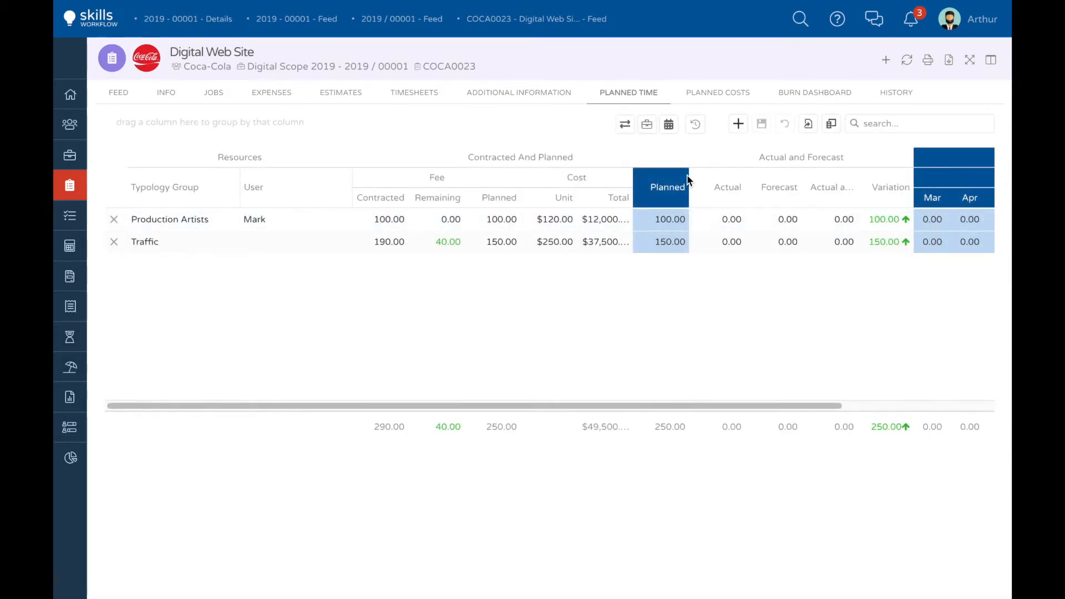
Step: Forecast the planned time across the project's whole period, save it and check the monthly distribution
{"action": "left_click", "coordinate": [625, 124]}
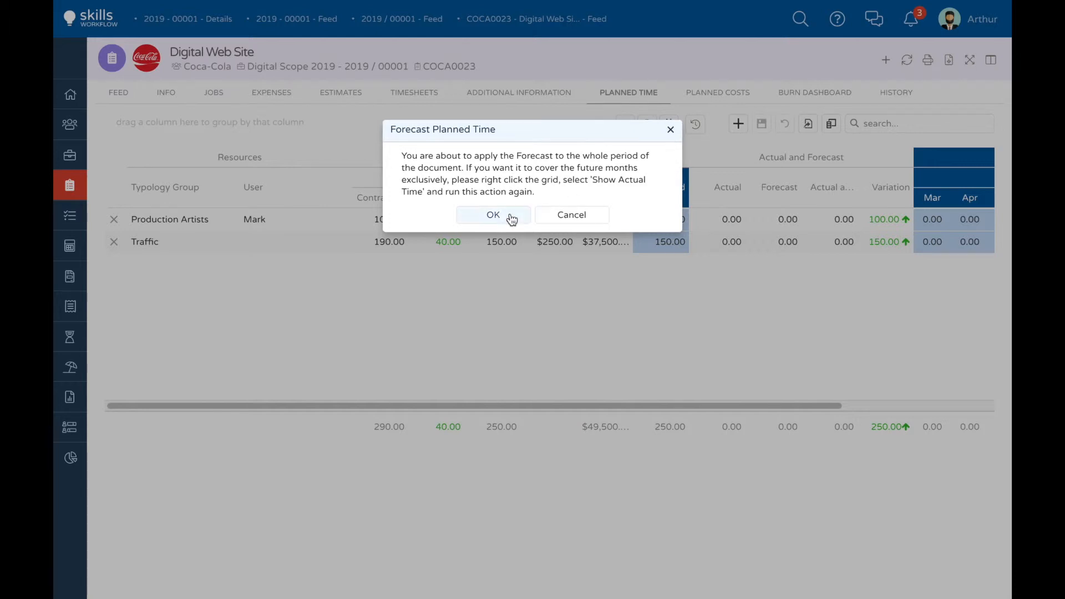
{"action": "left_click", "coordinate": [508, 218]}
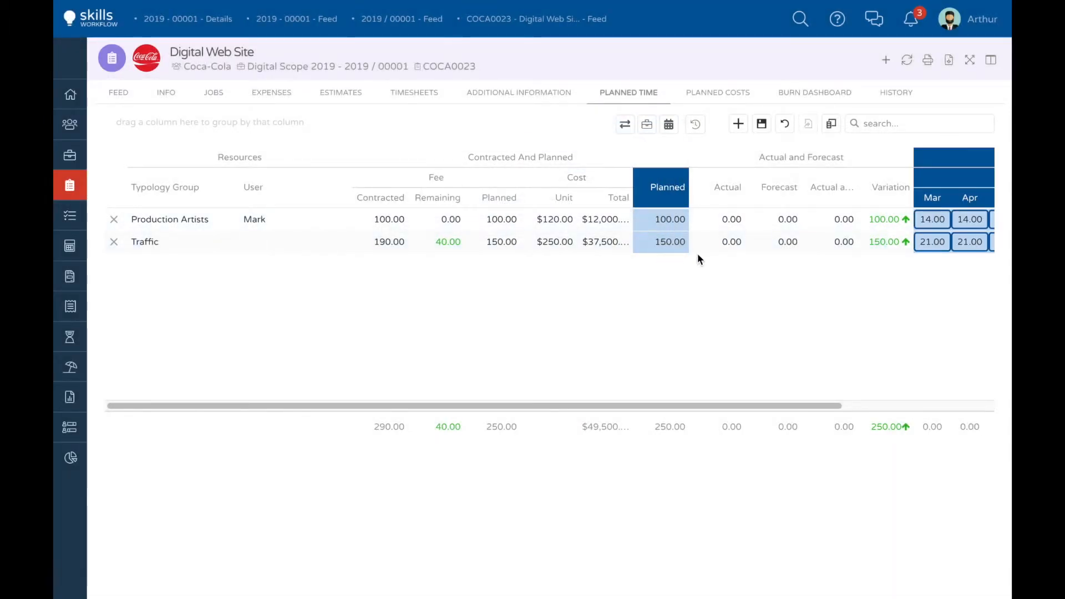
{"action": "left_click", "coordinate": [763, 124]}
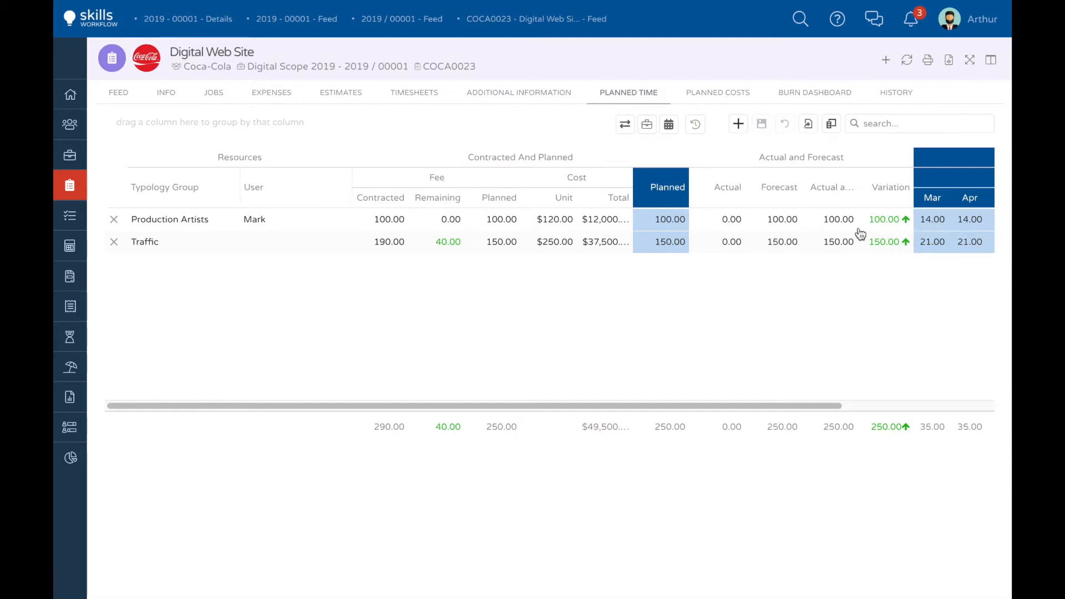
{"action": "scroll", "coordinate": [960, 231], "scroll_direction": "right", "scroll_amount": 1}
{"action": "scroll", "coordinate": [959, 232], "scroll_direction": "right", "scroll_amount": 2}
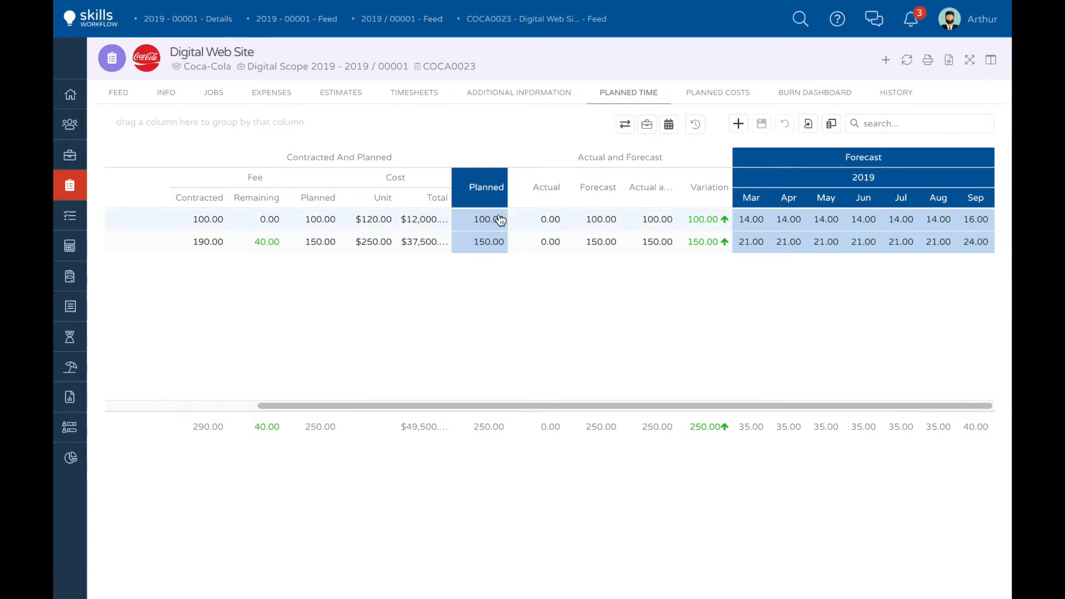
Step: Set the Traffic row's planned time to 190 hours in the Digital Web Site planned time grid
{"action": "scroll", "coordinate": [499, 220], "scroll_direction": "left", "scroll_amount": 1}
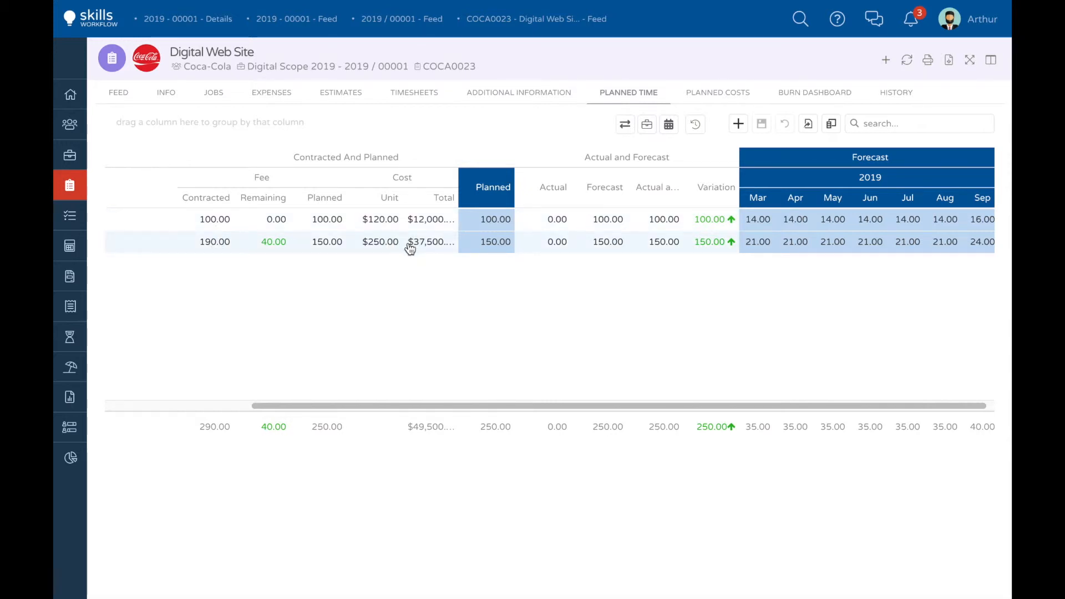
{"action": "left_click", "coordinate": [482, 243]}
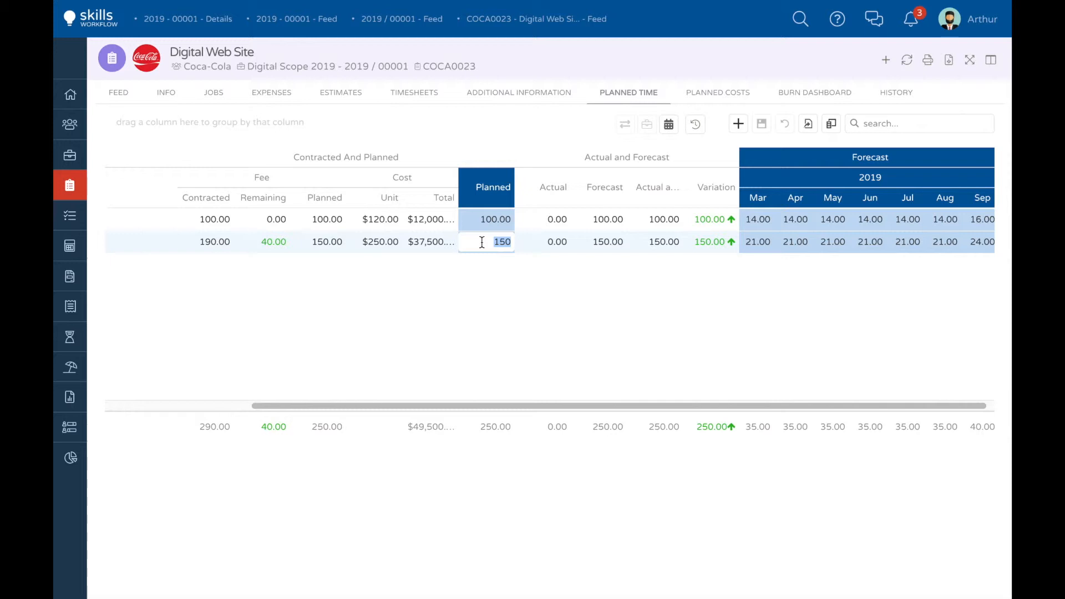
{"action": "type", "text": "190"}
{"action": "left_click", "coordinate": [571, 269]}
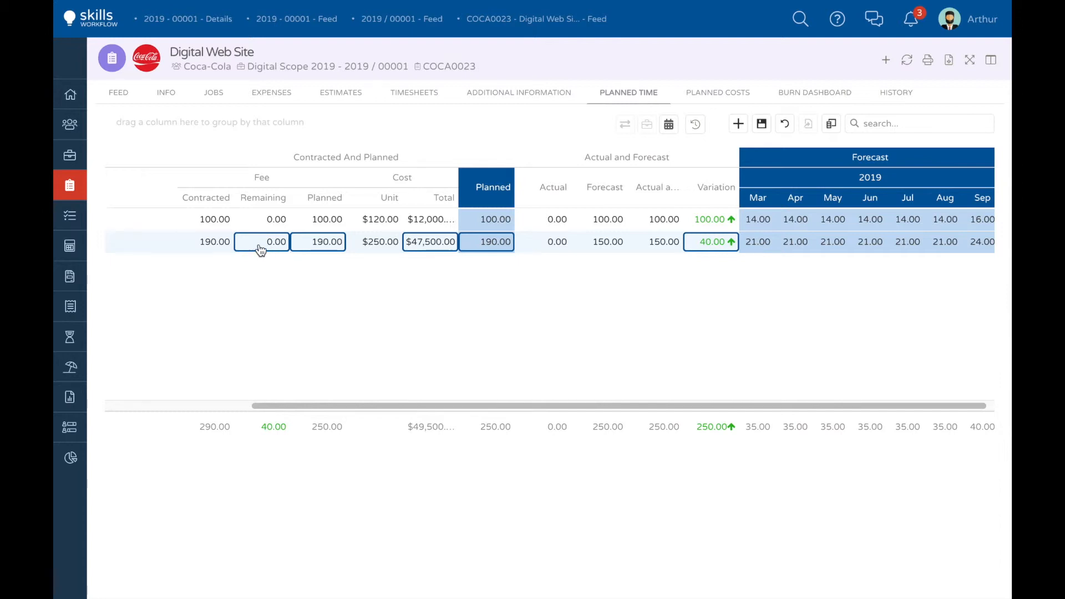
Step: Set the Traffic row's planned time back to 150 hours and save the planned time grid
{"action": "left_click", "coordinate": [463, 246]}
{"action": "type", "text": "15"}
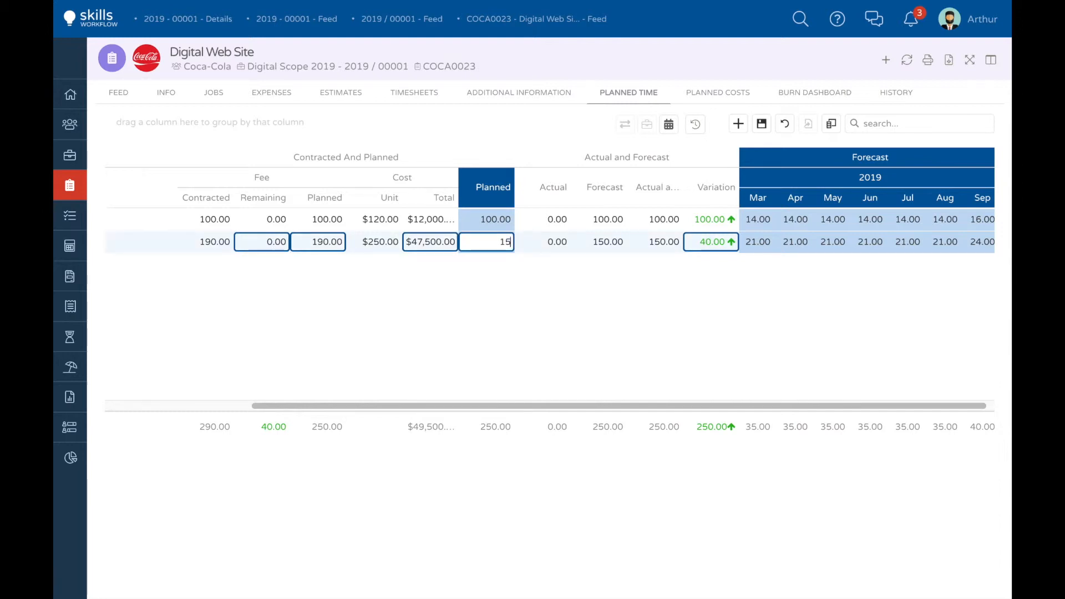
{"action": "type", "text": "0"}
{"action": "left_click", "coordinate": [490, 262]}
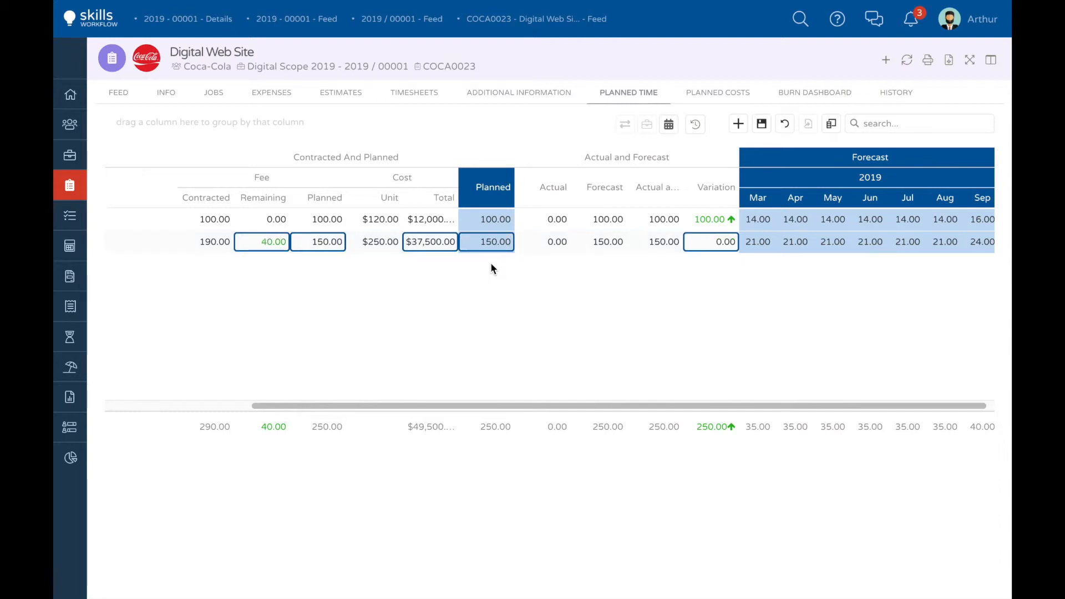
{"action": "left_click", "coordinate": [760, 127]}
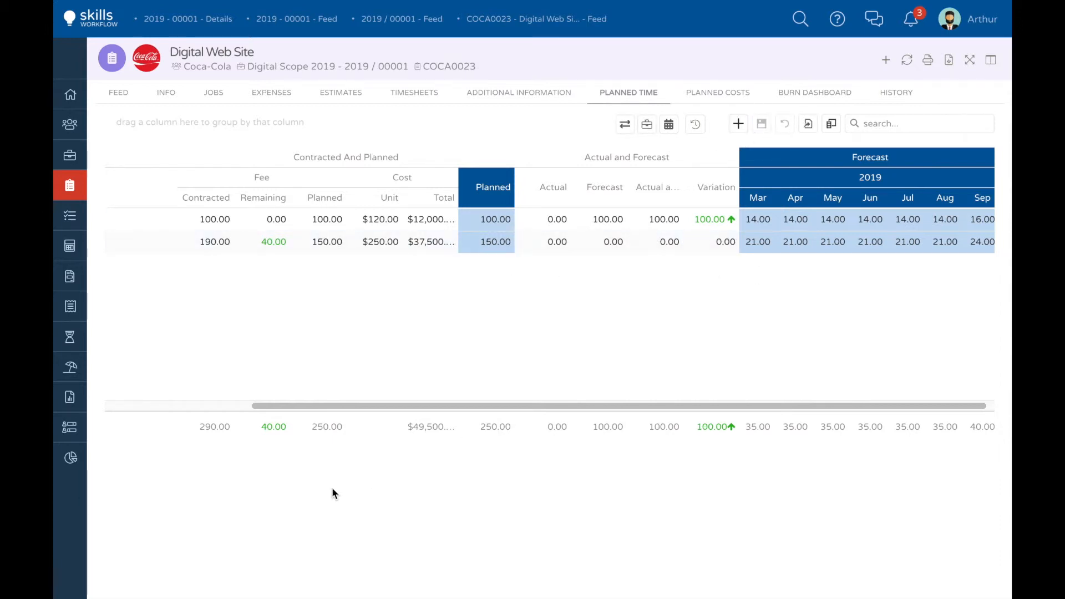
Step: Log 8 timesheet hours in the Digital Web Site project's feed, post the entry and reopen the planned time grid
{"action": "left_click", "coordinate": [219, 404]}
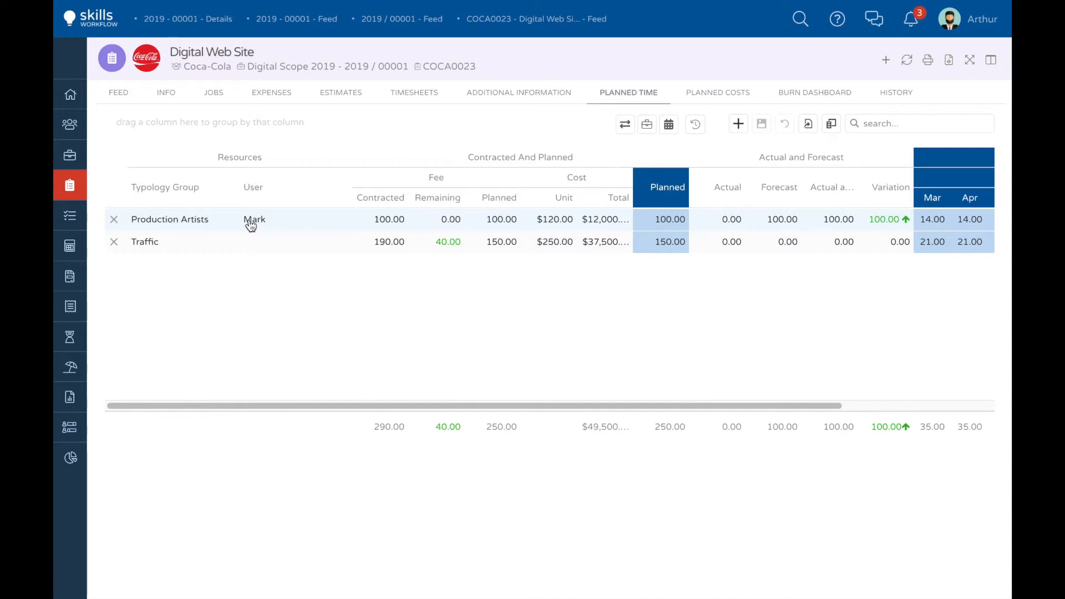
{"action": "left_click", "coordinate": [120, 98]}
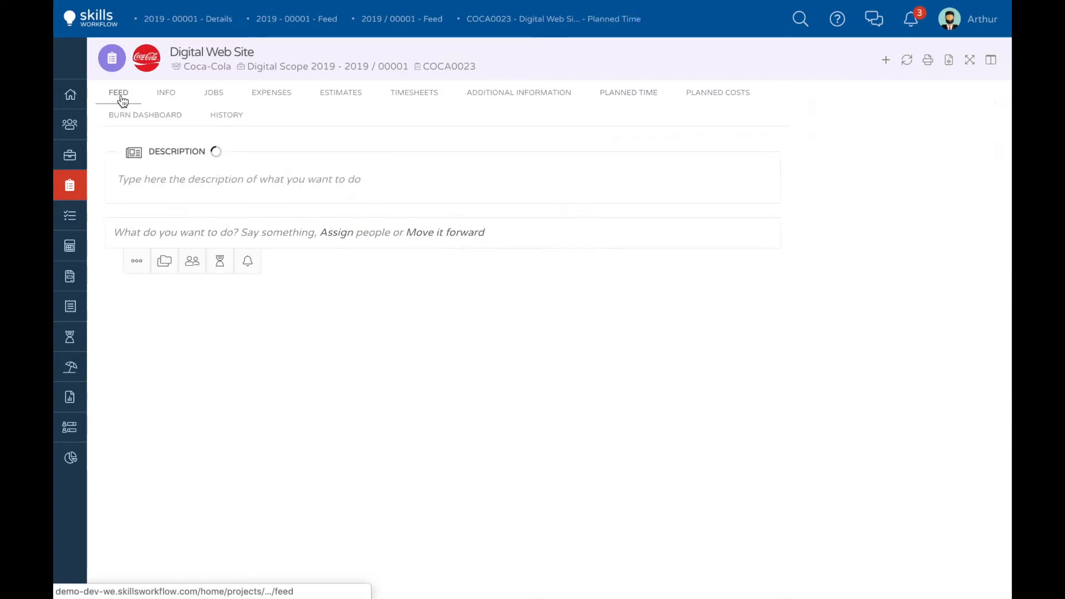
{"action": "left_click", "coordinate": [219, 260]}
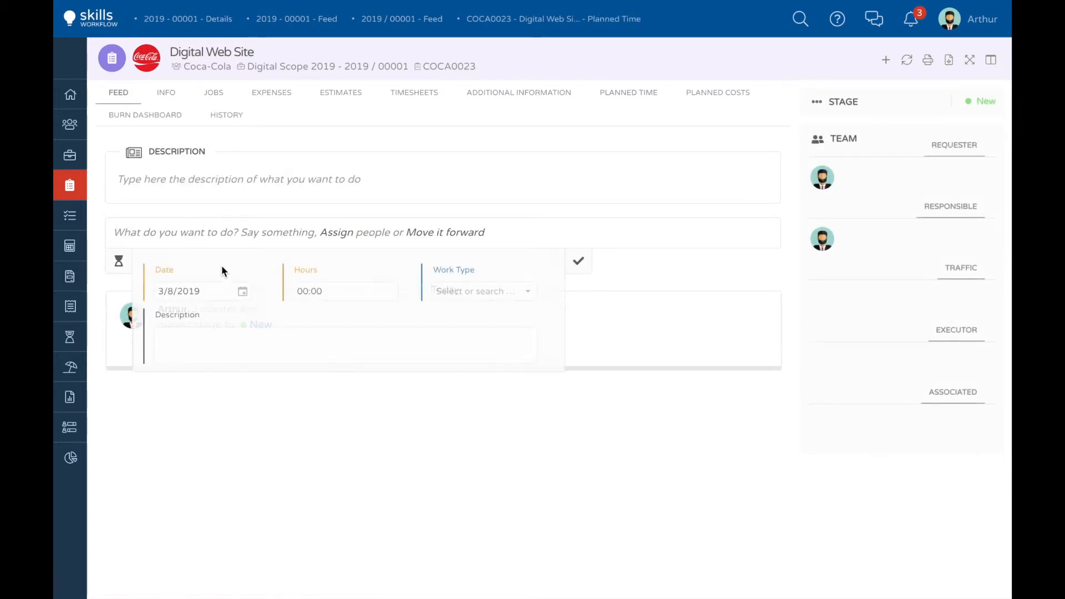
{"action": "left_click", "coordinate": [303, 291]}
{"action": "type", "text": "8"}
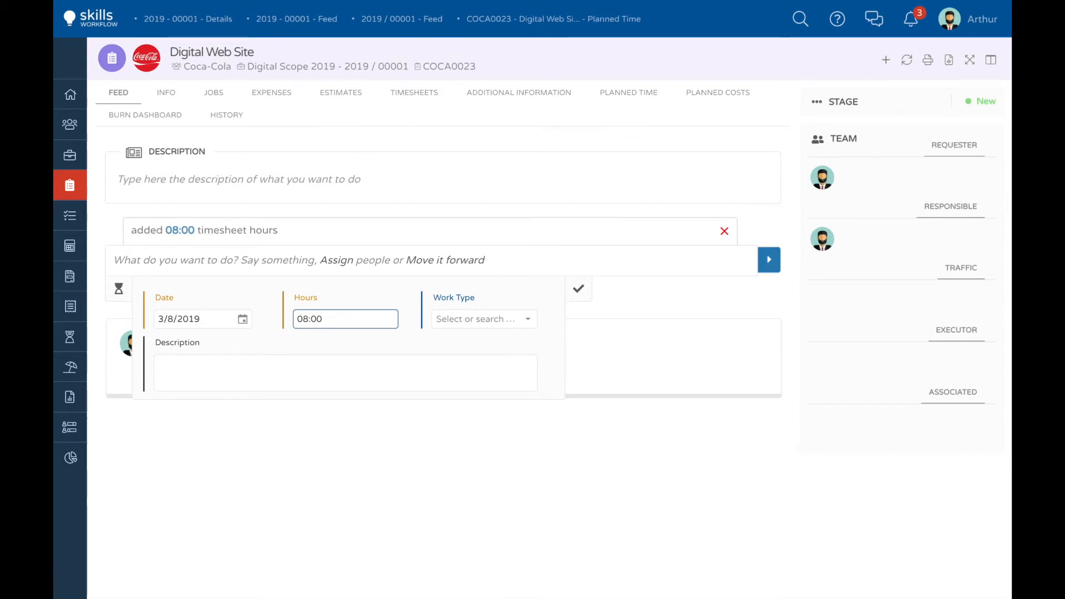
{"action": "left_click", "coordinate": [578, 288]}
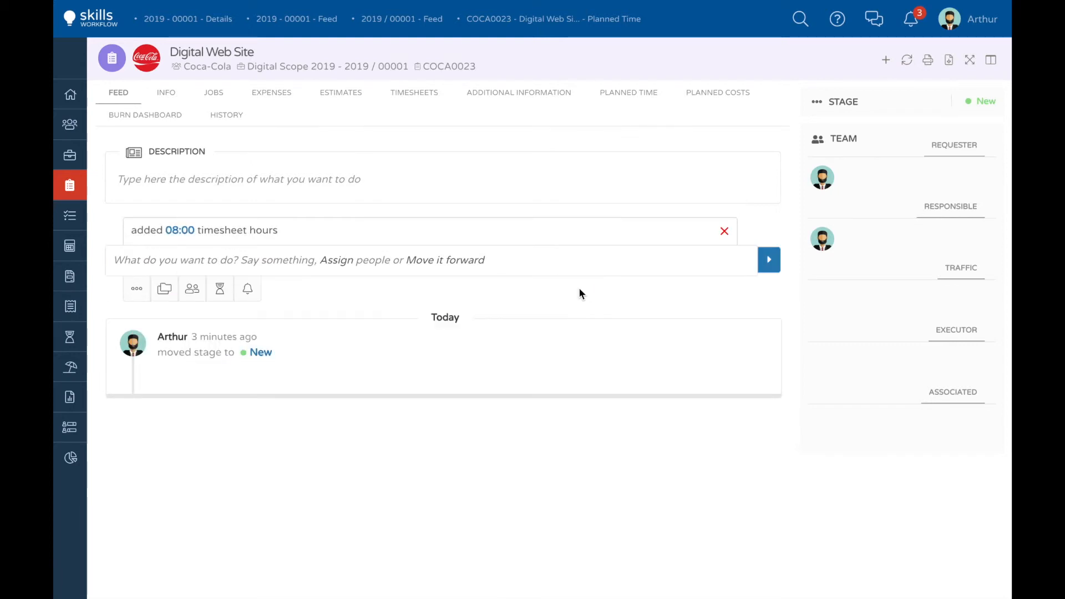
{"action": "left_click", "coordinate": [768, 265]}
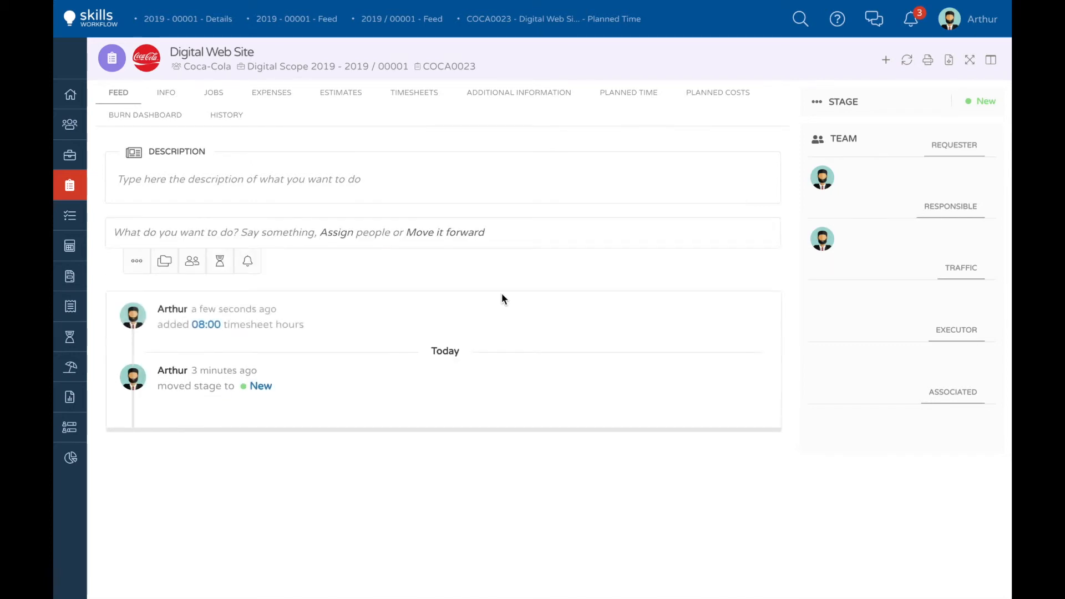
{"action": "left_click", "coordinate": [620, 98]}
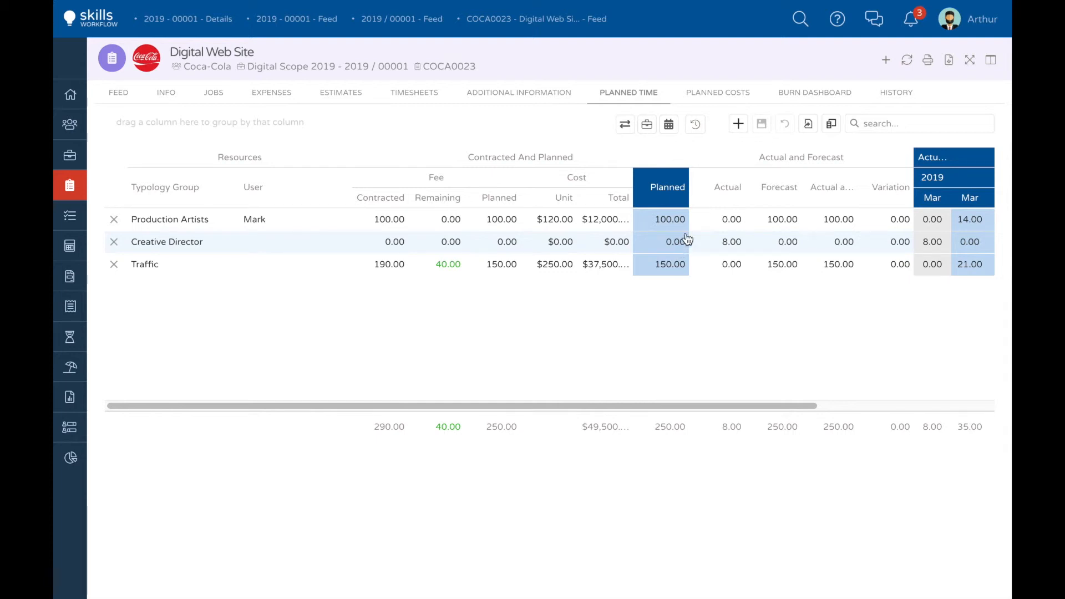
Step: Examine the time, revenue, typology group, department and user burn charts on the Digital Web Site burn dashboard
{"action": "left_click", "coordinate": [811, 96]}
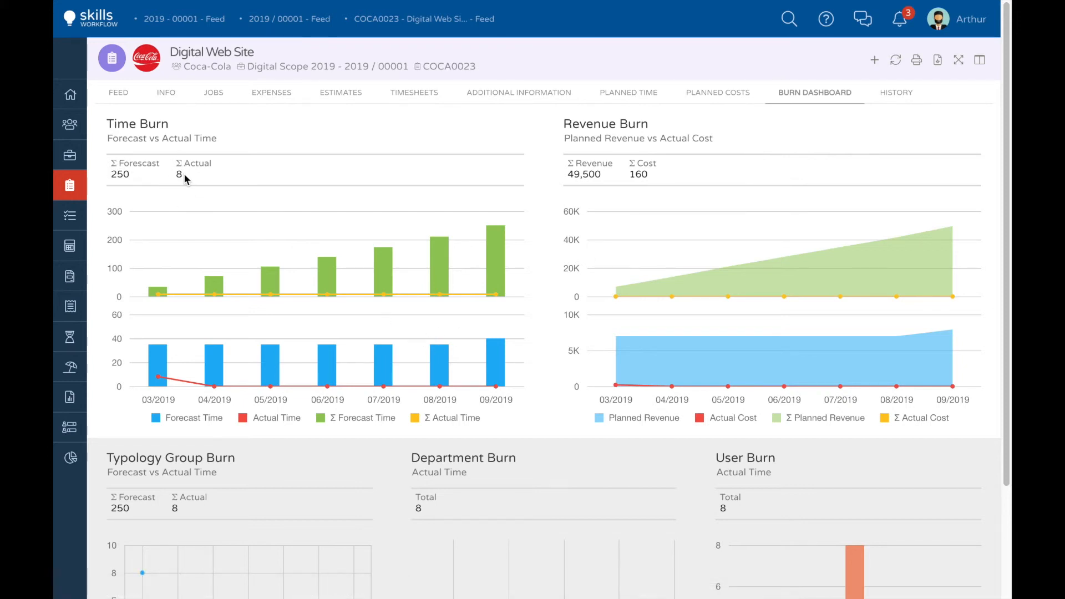
{"action": "mouse_move", "coordinate": [271, 279]}
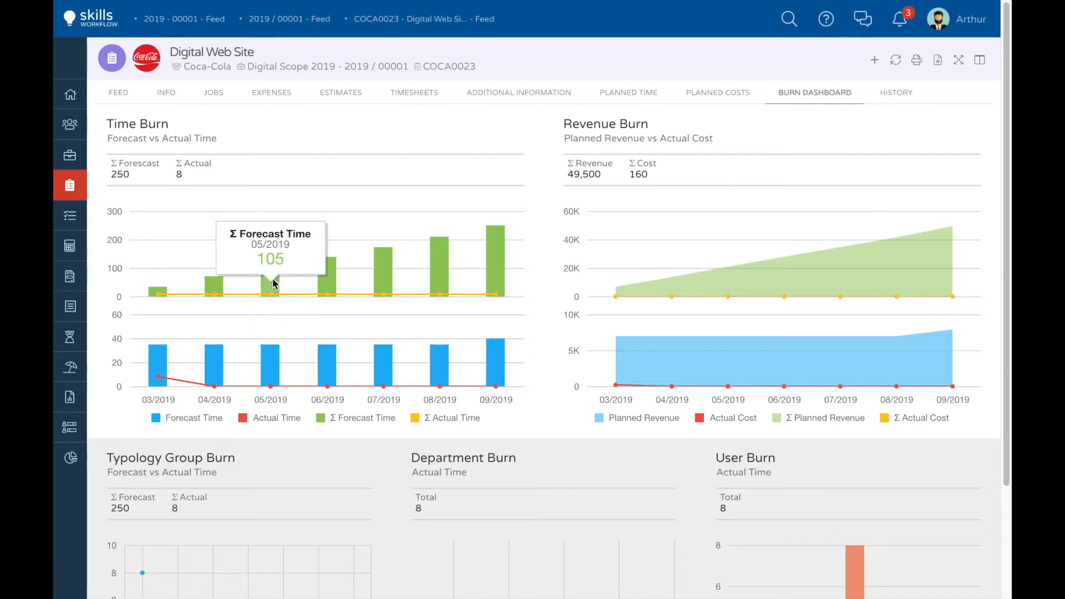
{"action": "mouse_move", "coordinate": [266, 362]}
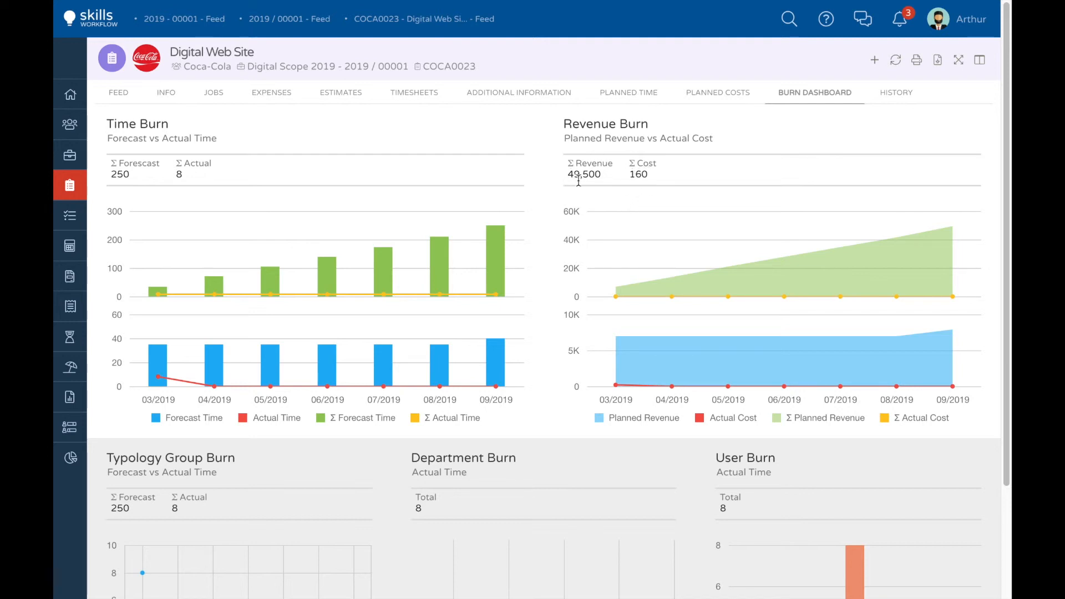
{"action": "scroll", "coordinate": [732, 264], "scroll_direction": "down", "scroll_amount": 3}
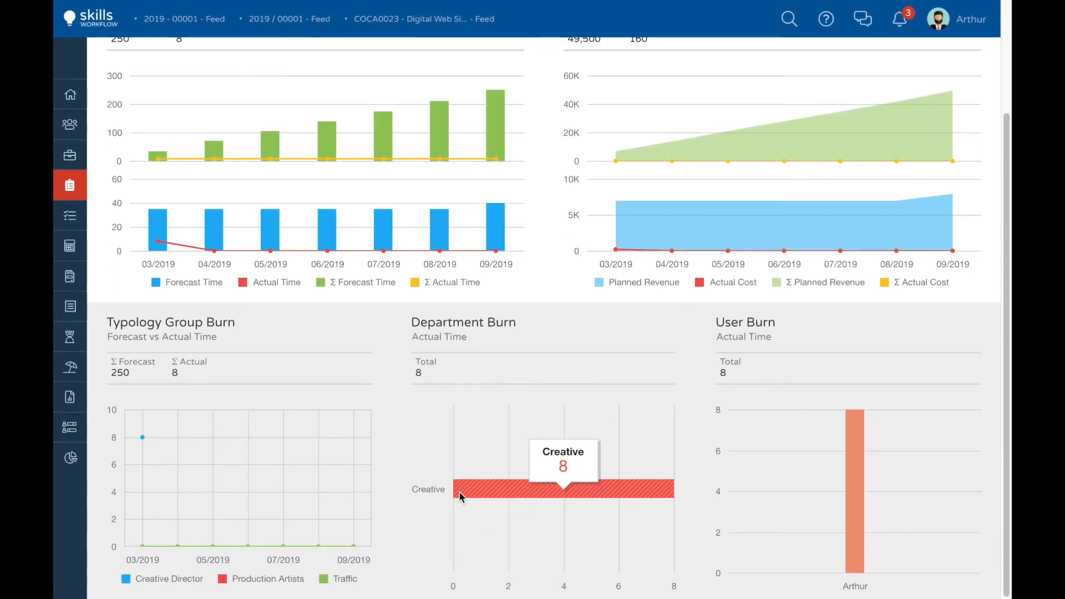
{"action": "mouse_move", "coordinate": [850, 508]}
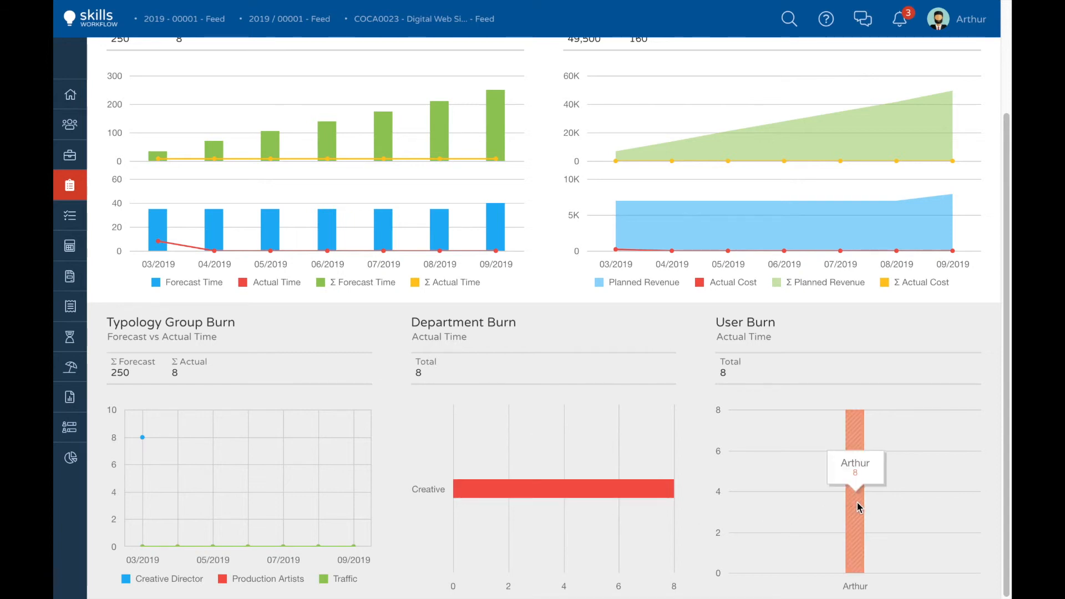
{"action": "scroll", "coordinate": [856, 502], "scroll_direction": "up", "scroll_amount": 3}
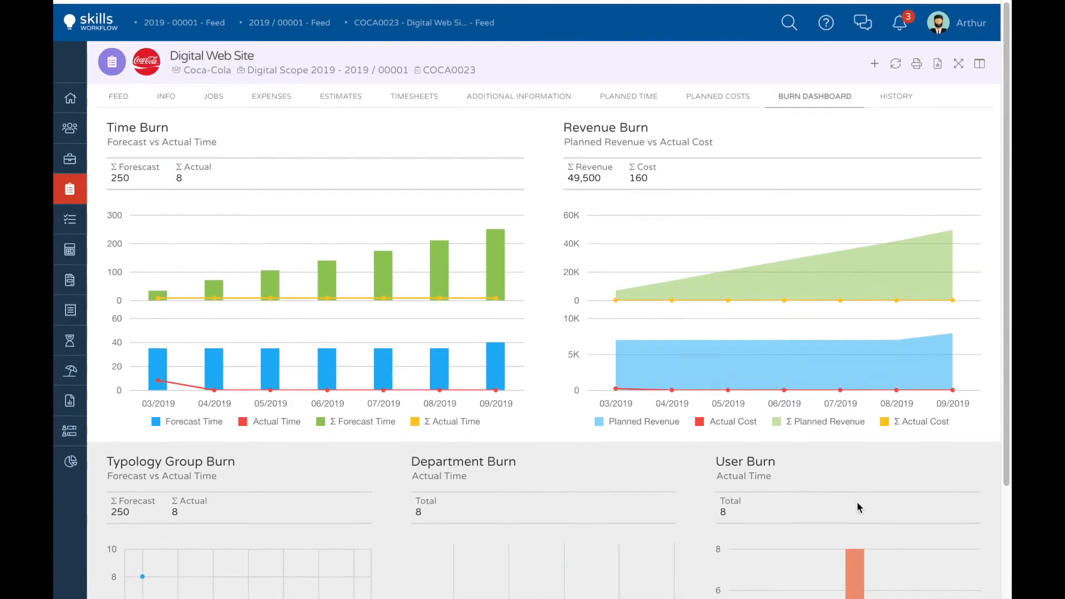
Step: Create a project titled Back to School with type Standard under the Digital Scope 2019 fee
{"action": "left_click", "coordinate": [335, 66]}
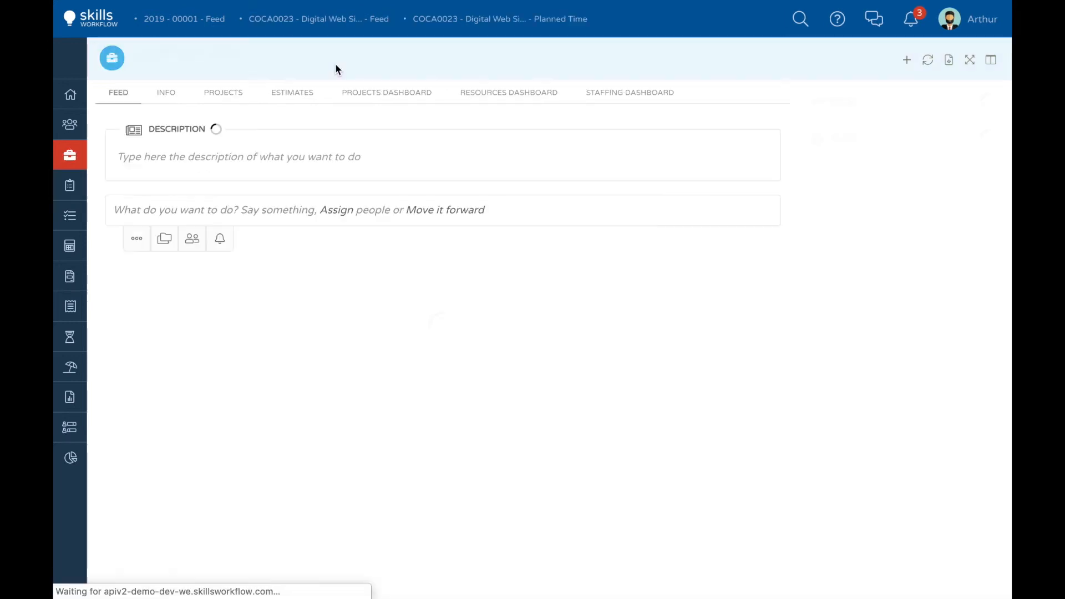
{"action": "left_click", "coordinate": [908, 61]}
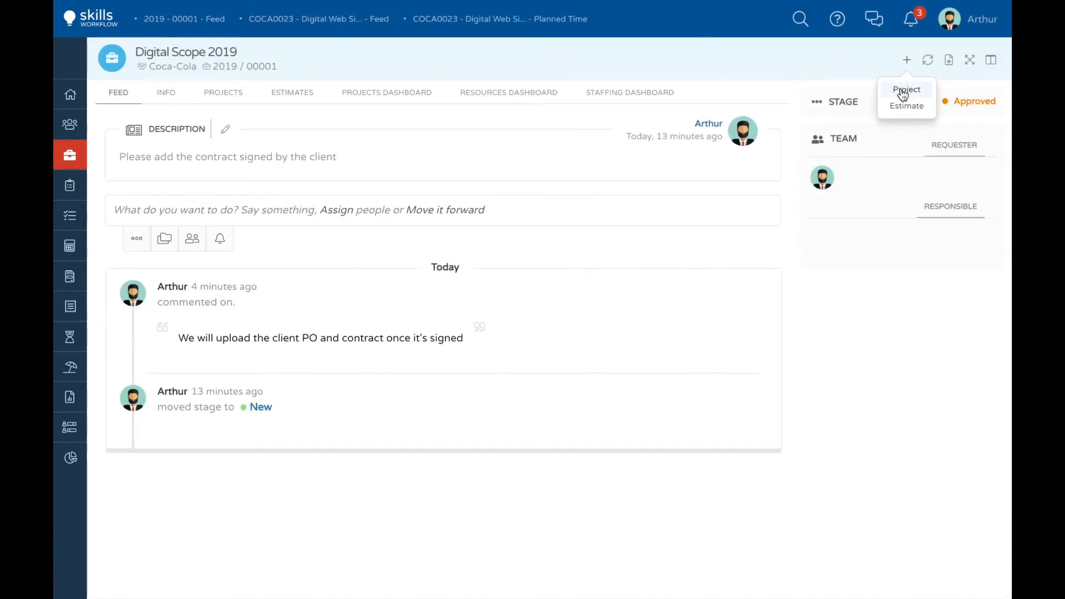
{"action": "left_click", "coordinate": [902, 91]}
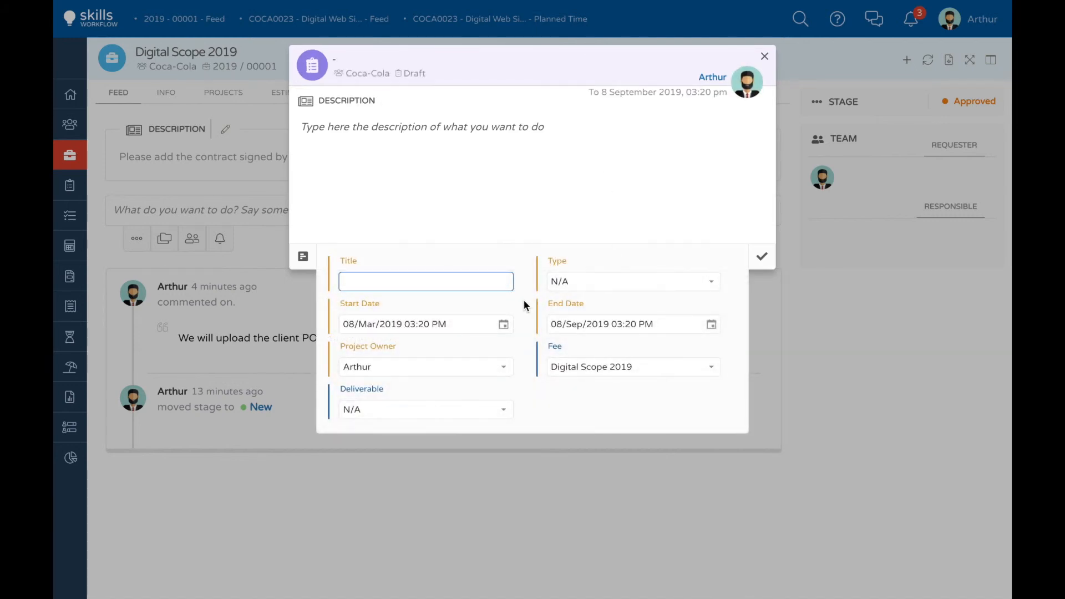
{"action": "type", "text": "Back to School"}
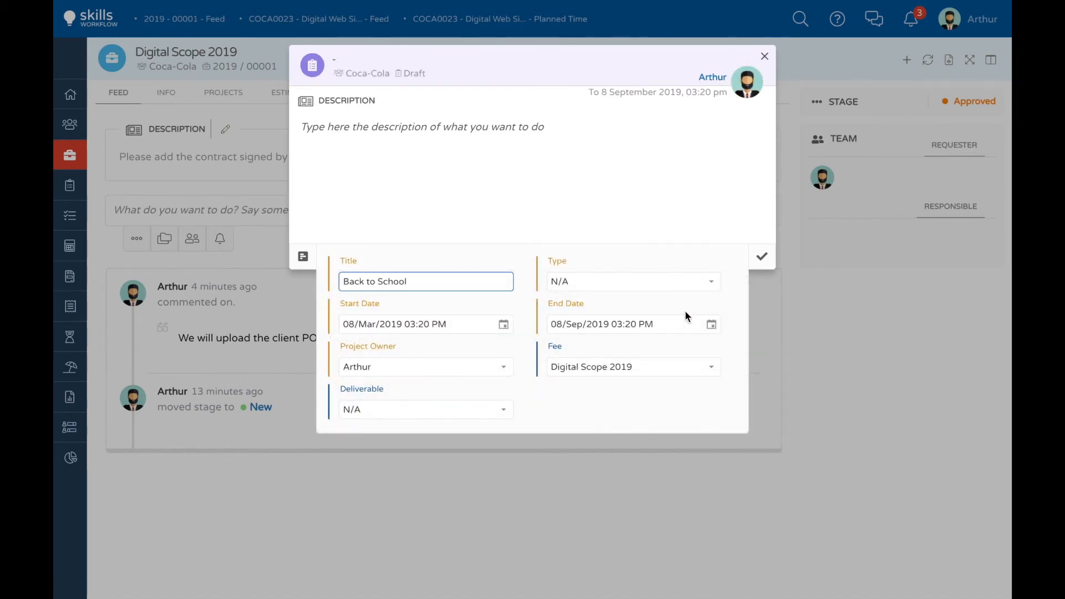
{"action": "left_click", "coordinate": [708, 281]}
{"action": "left_click", "coordinate": [574, 420]}
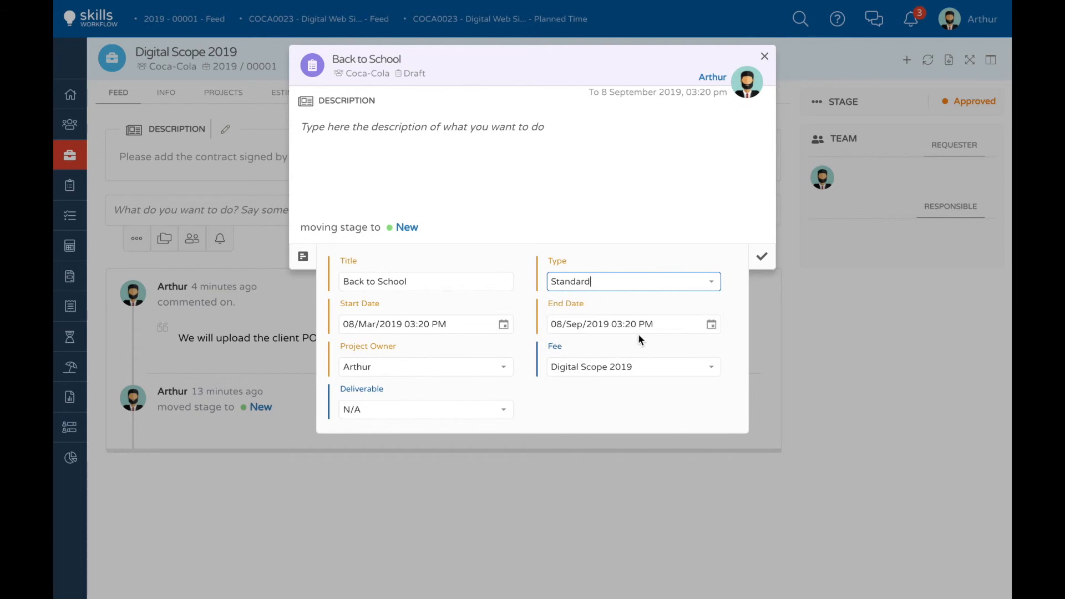
{"action": "left_click", "coordinate": [766, 255]}
{"action": "left_click", "coordinate": [761, 257]}
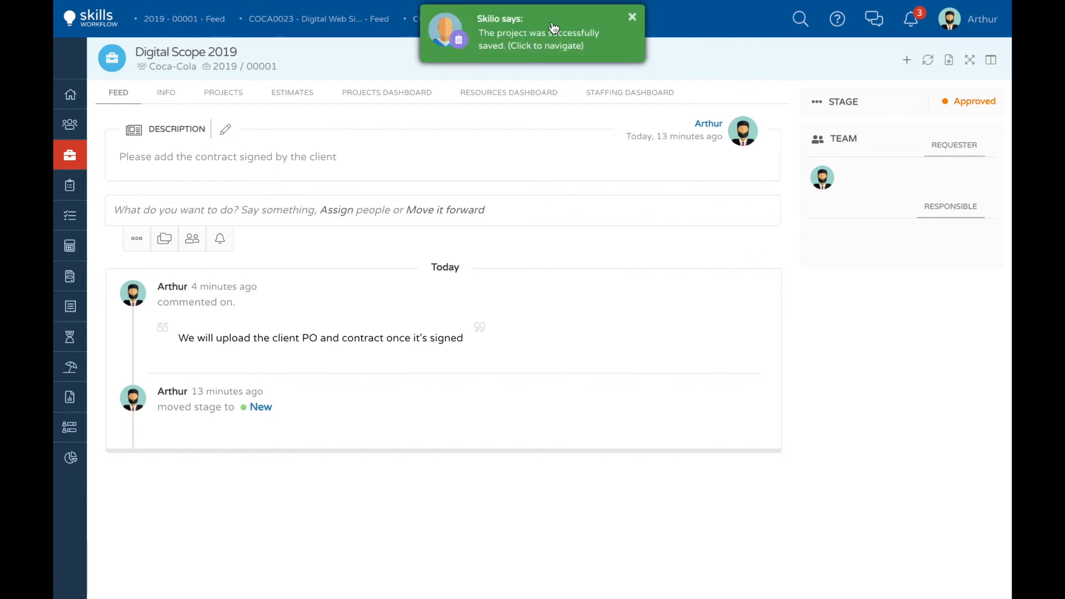
Step: Open the Back to School project and import the estimate's Miscellaneous deliverable into its planned time
{"action": "left_click", "coordinate": [532, 39]}
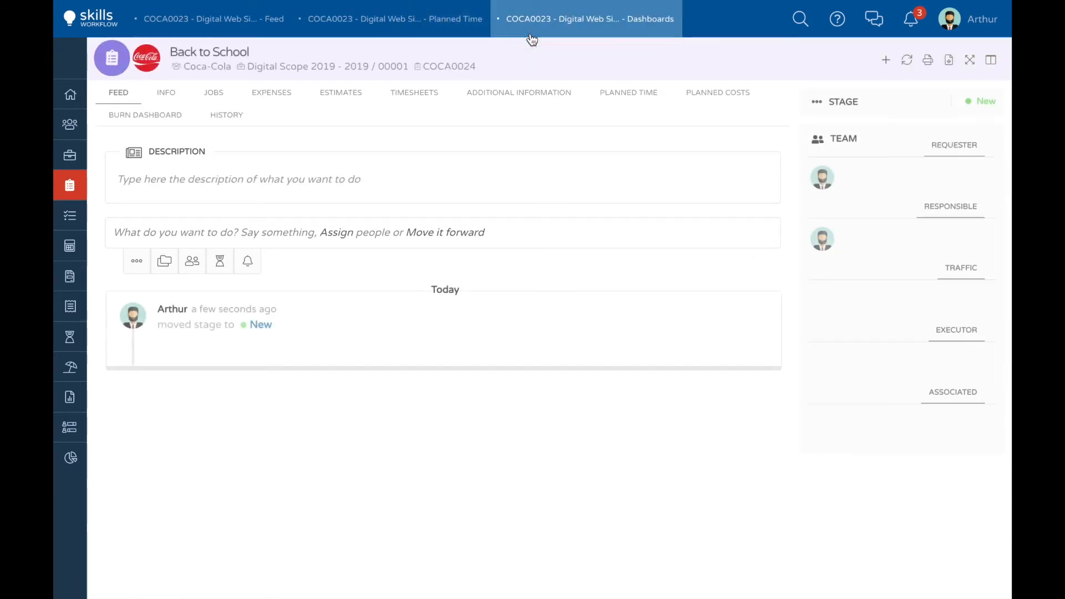
{"action": "left_click", "coordinate": [628, 92]}
{"action": "left_click", "coordinate": [639, 123]}
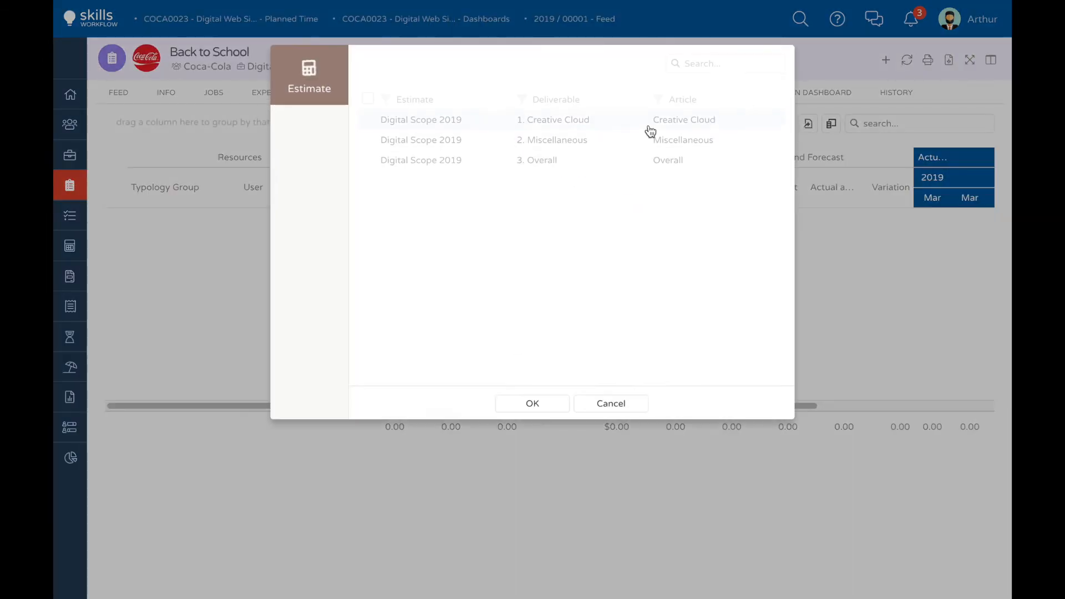
{"action": "double_click", "coordinate": [624, 140]}
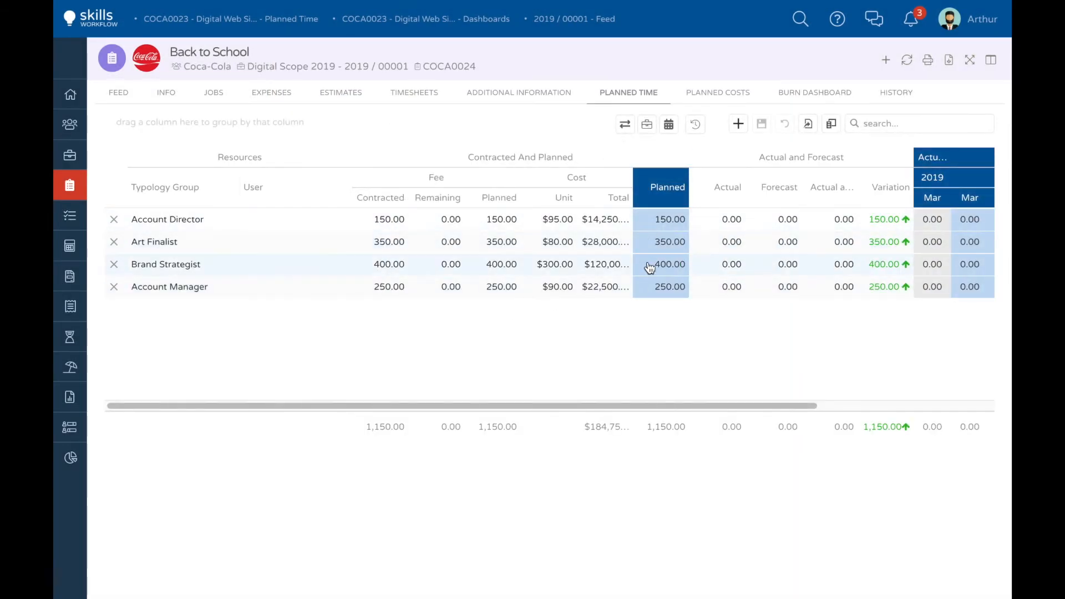
Step: Forecast Back to School's planned hours across the months from March to September 2019 and save the grid
{"action": "left_click", "coordinate": [866, 410]}
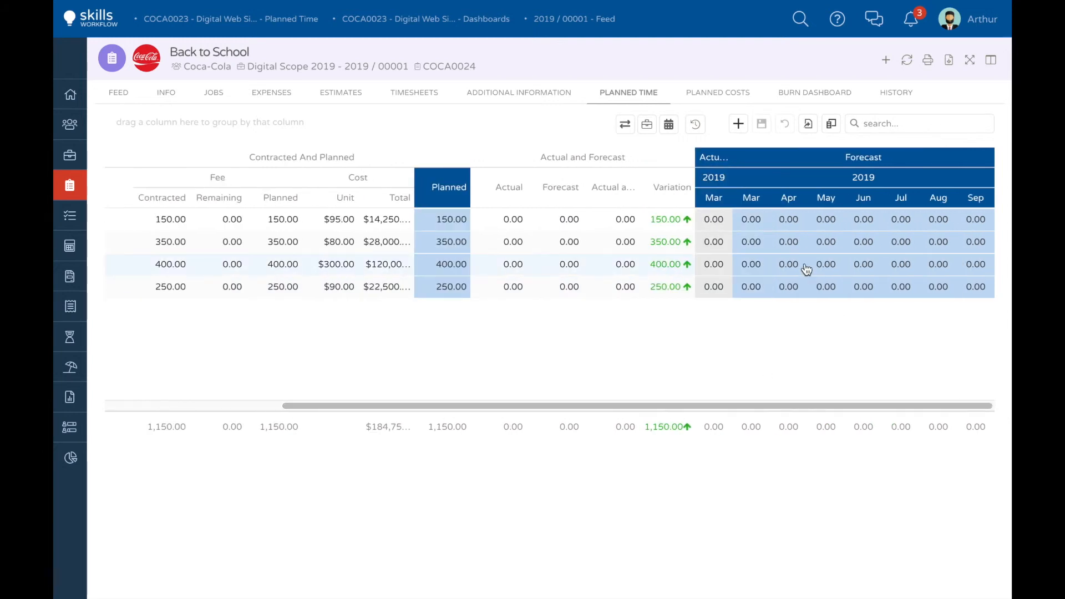
{"action": "left_click", "coordinate": [625, 126]}
{"action": "left_click", "coordinate": [499, 215]}
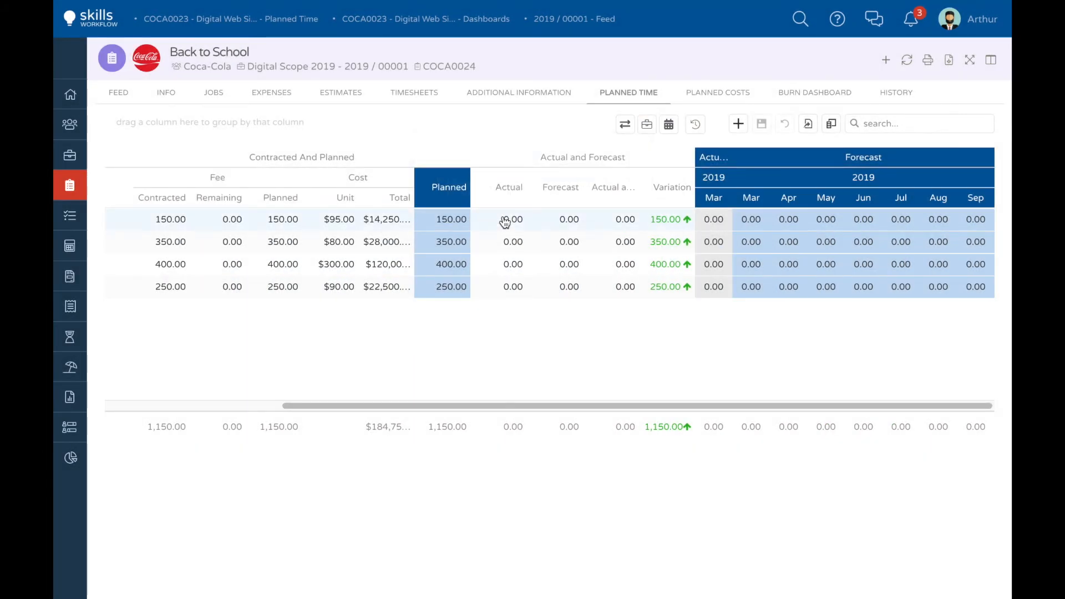
{"action": "left_click", "coordinate": [761, 125]}
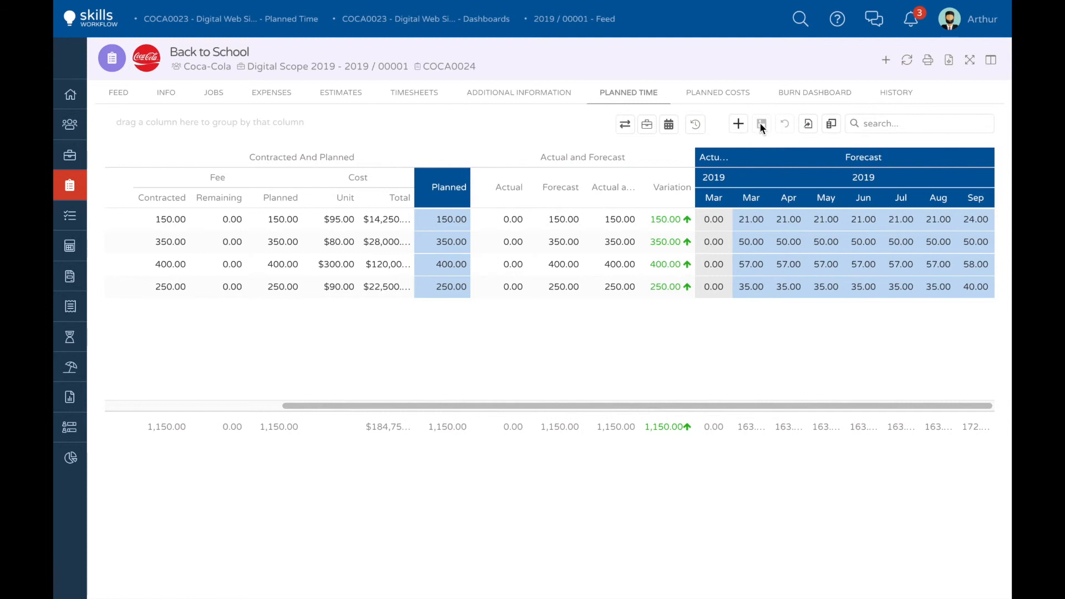
Step: Log 8 timesheet hours in the Back to School project's feed, post the entry and check its planned time grid
{"action": "left_click", "coordinate": [254, 407]}
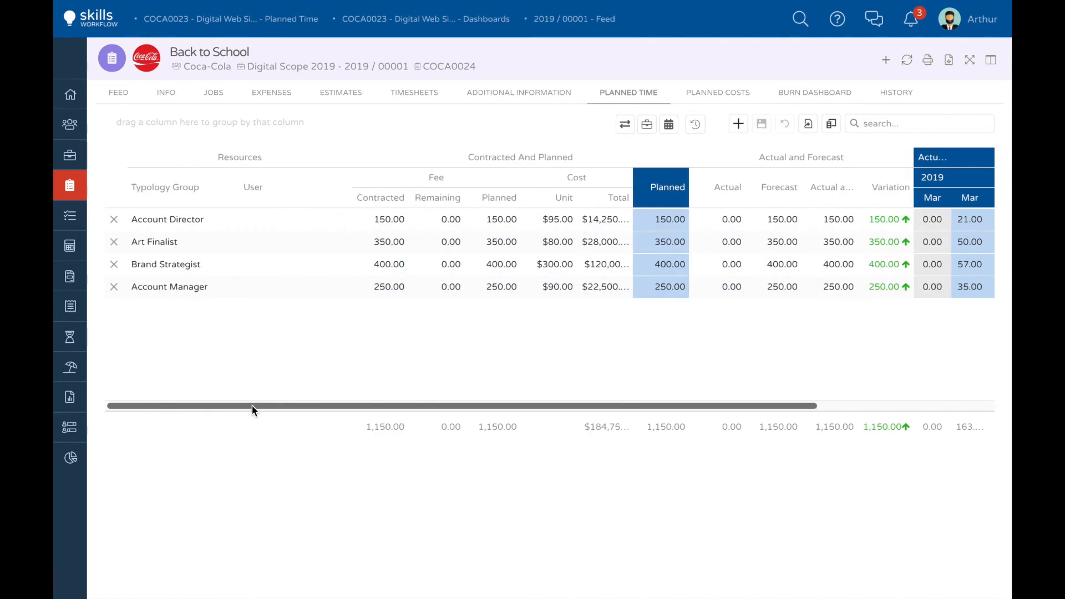
{"action": "left_click", "coordinate": [120, 93]}
{"action": "left_click", "coordinate": [220, 259]}
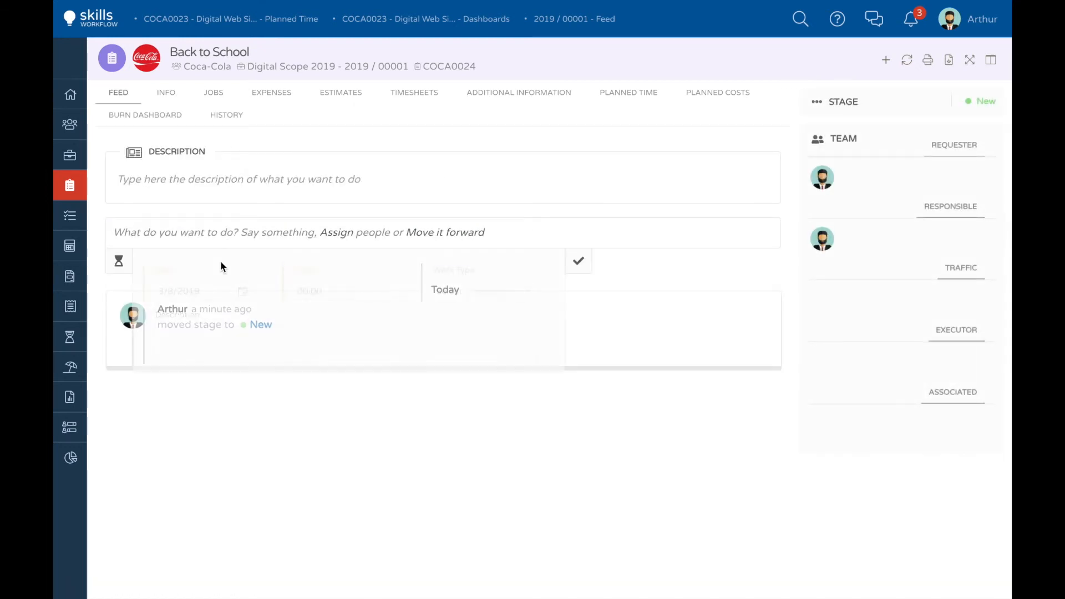
{"action": "left_click", "coordinate": [304, 289]}
{"action": "type", "text": "8"}
{"action": "left_click", "coordinate": [576, 289]}
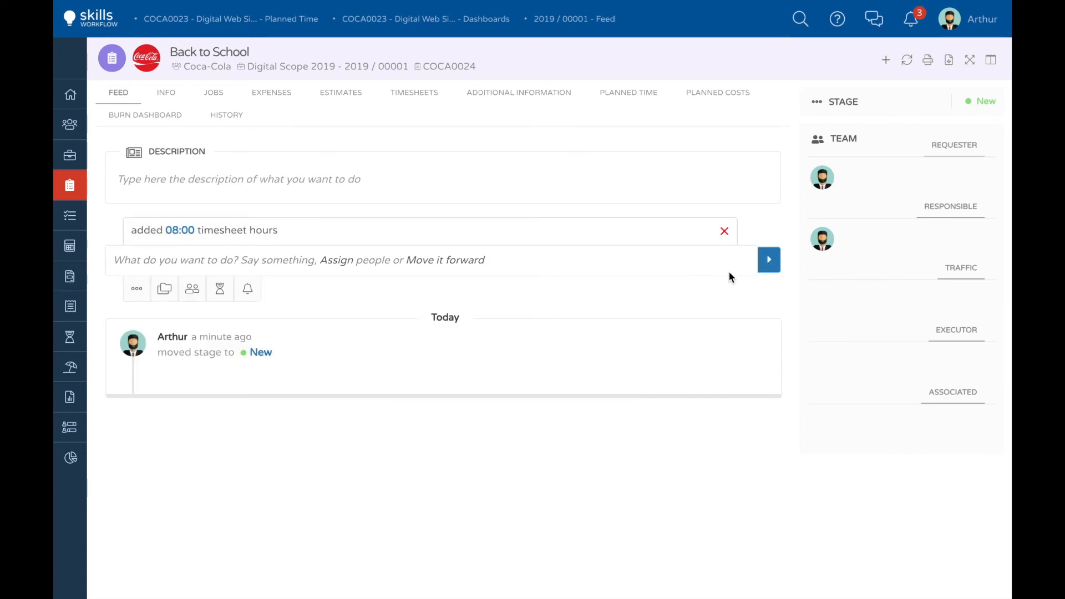
{"action": "left_click", "coordinate": [768, 260]}
{"action": "left_click", "coordinate": [611, 94]}
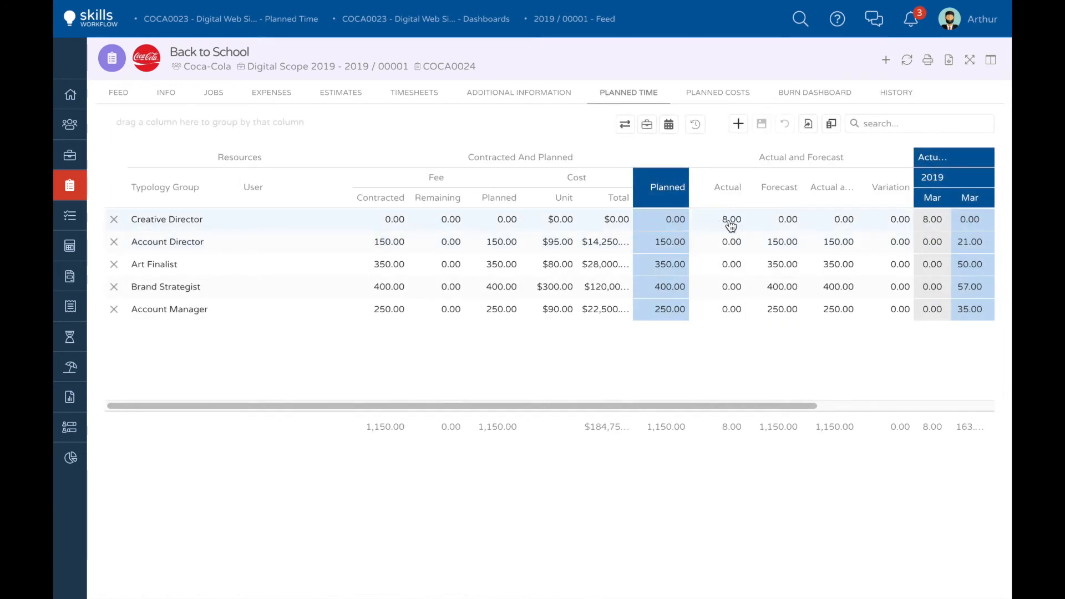
Step: Examine Back to School's burn dashboard and the Digital Scope 2019 projects dashboard, comparing the typology group charts for Back to School and Digital Web Site
{"action": "left_click", "coordinate": [814, 94]}
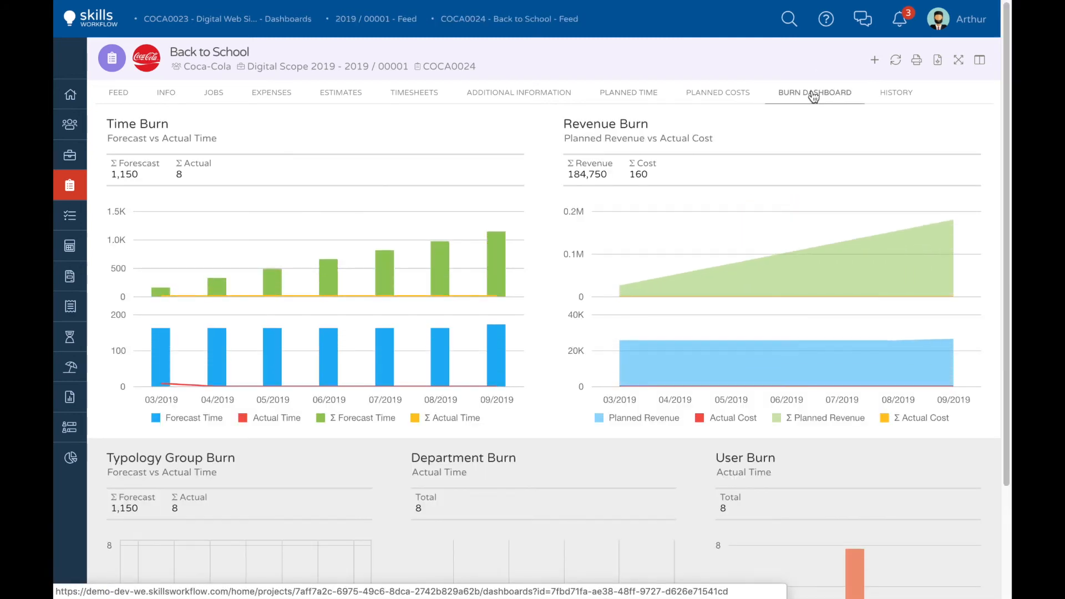
{"action": "left_click", "coordinate": [347, 65]}
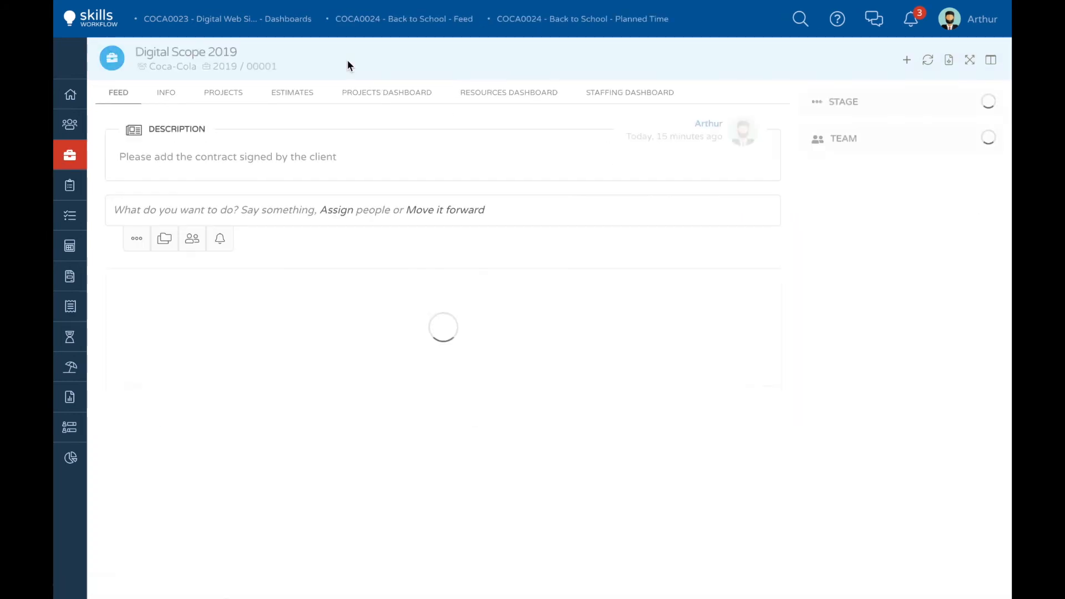
{"action": "left_click", "coordinate": [398, 93]}
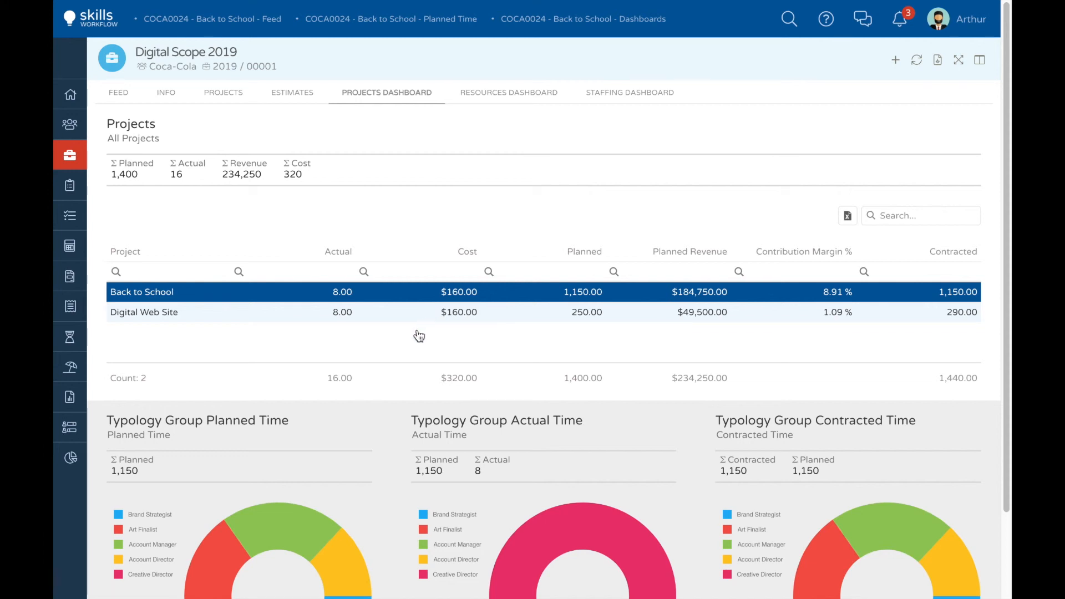
{"action": "scroll", "coordinate": [404, 356], "scroll_direction": "down", "scroll_amount": 2}
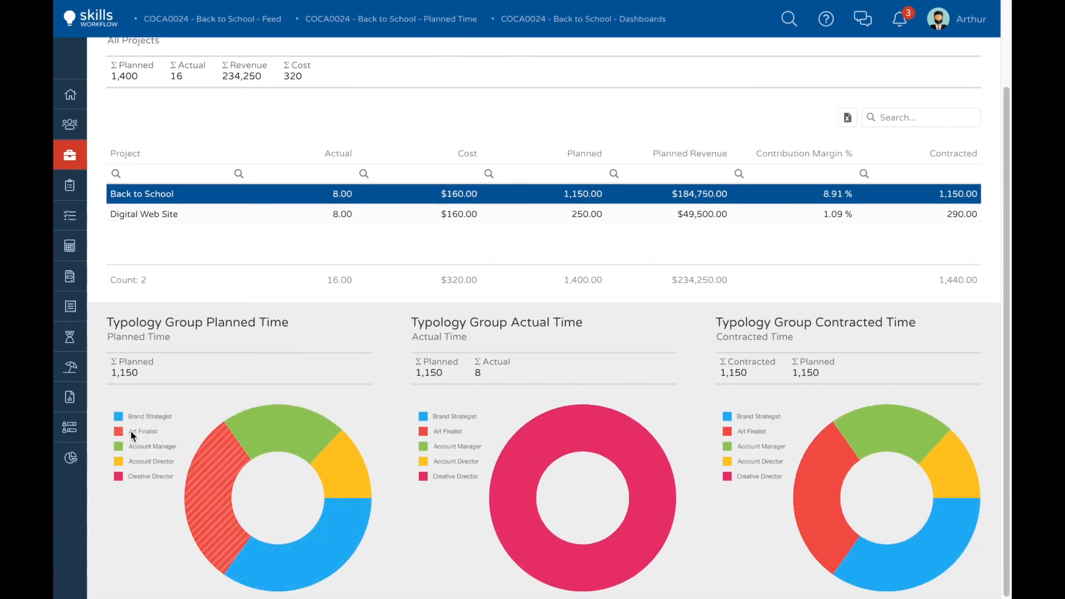
{"action": "mouse_move", "coordinate": [283, 435]}
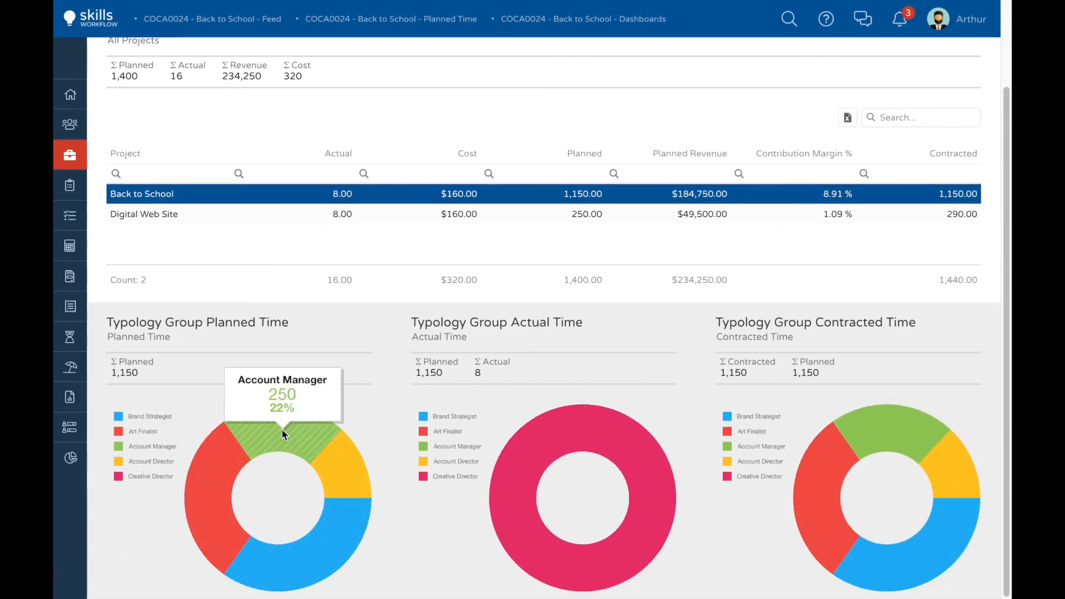
{"action": "mouse_move", "coordinate": [333, 549]}
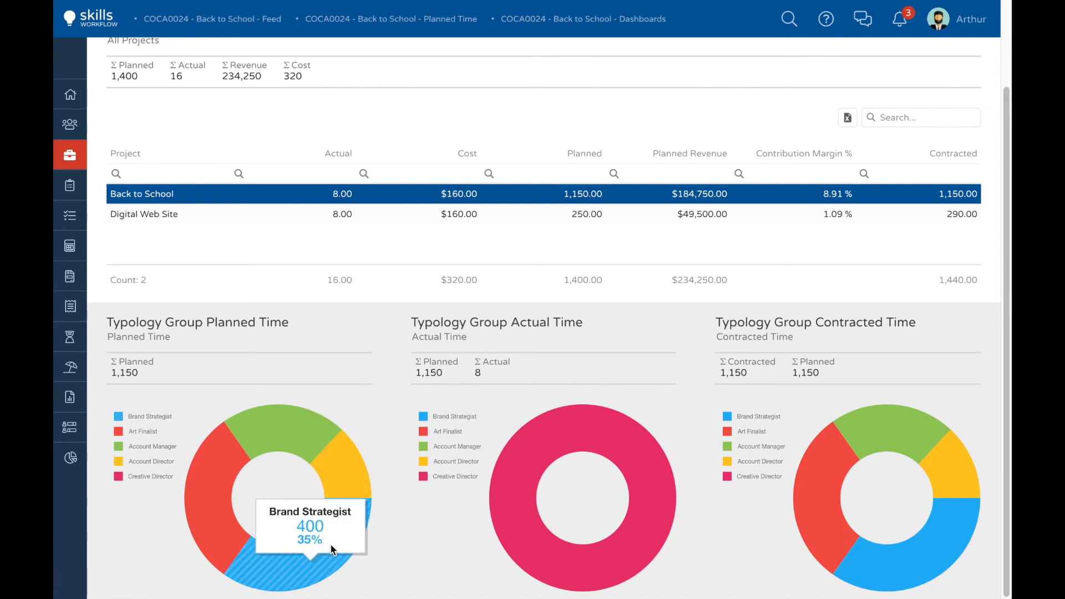
{"action": "mouse_move", "coordinate": [568, 440]}
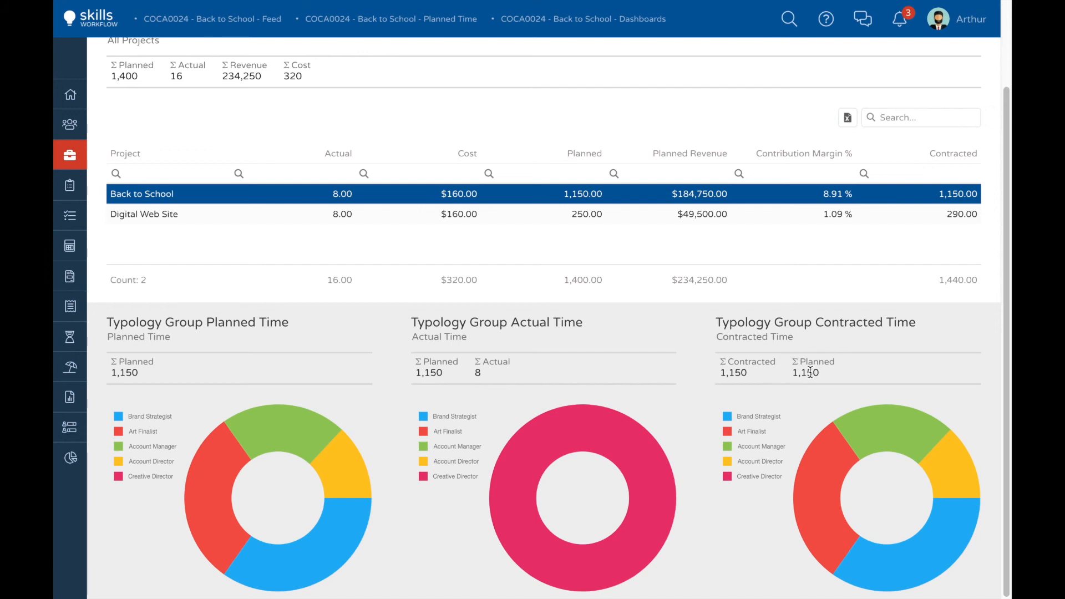
{"action": "left_click", "coordinate": [423, 220]}
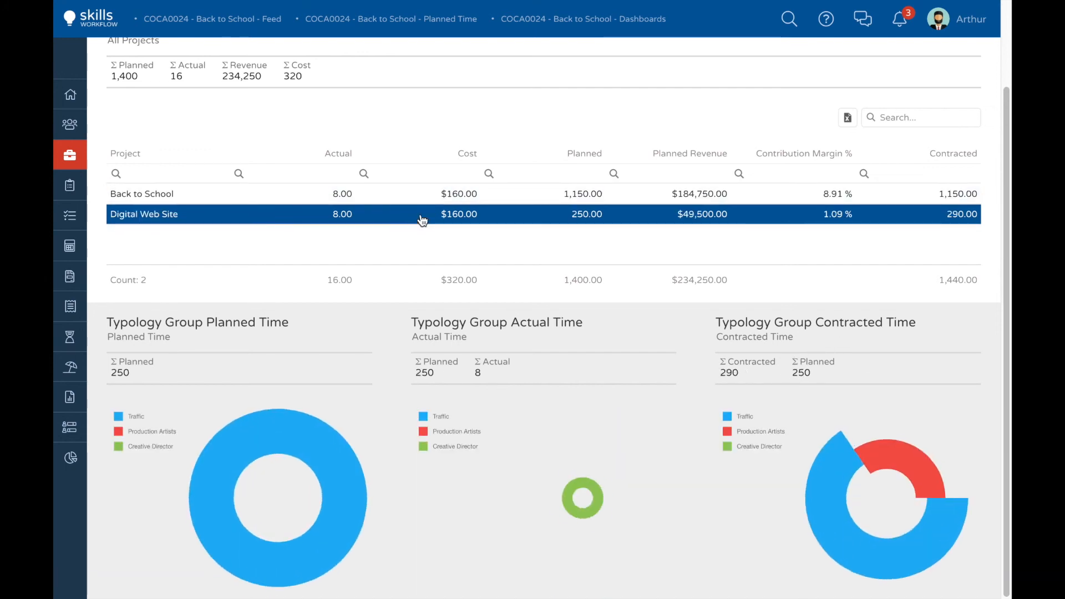
{"action": "scroll", "coordinate": [726, 409], "scroll_direction": "up", "scroll_amount": 2}
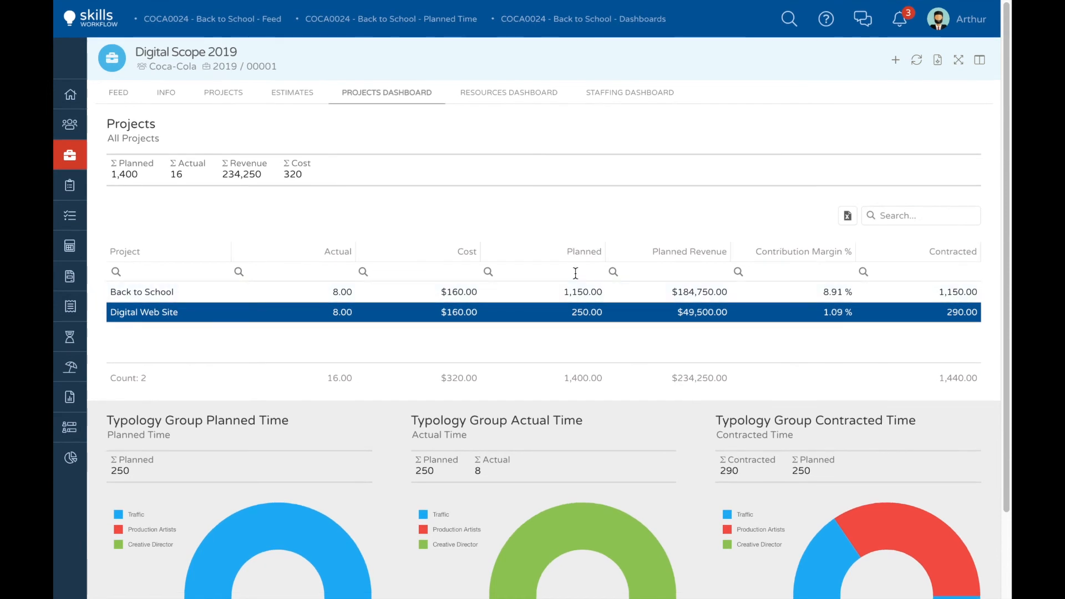
Step: Examine the Digital Scope 2019 resources dashboard, including planned and contracted time per typology group and the user burn
{"action": "left_click", "coordinate": [506, 96]}
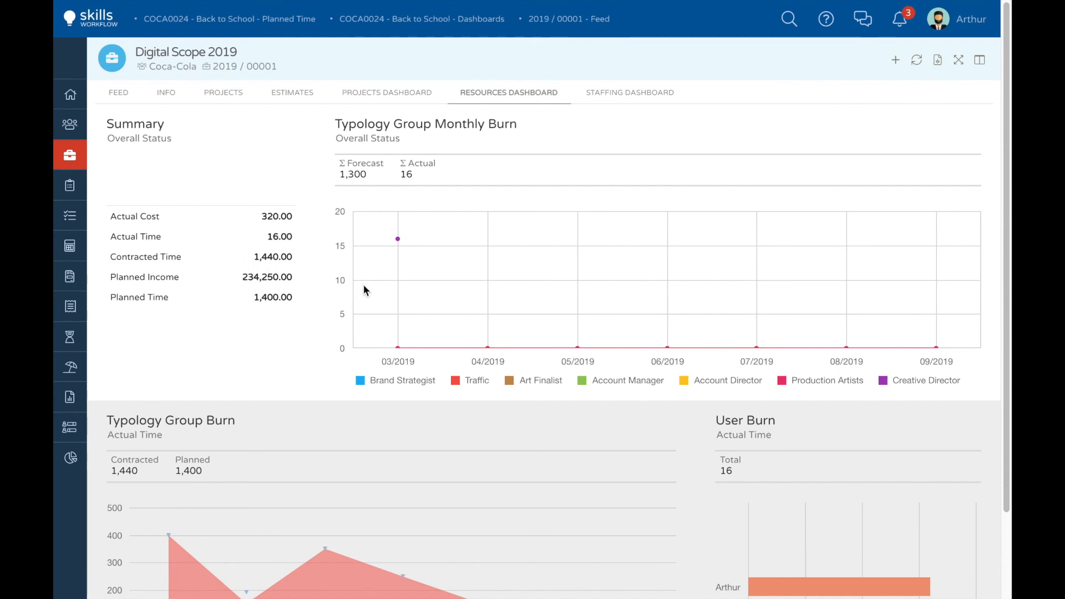
{"action": "scroll", "coordinate": [368, 284], "scroll_direction": "down", "scroll_amount": 2}
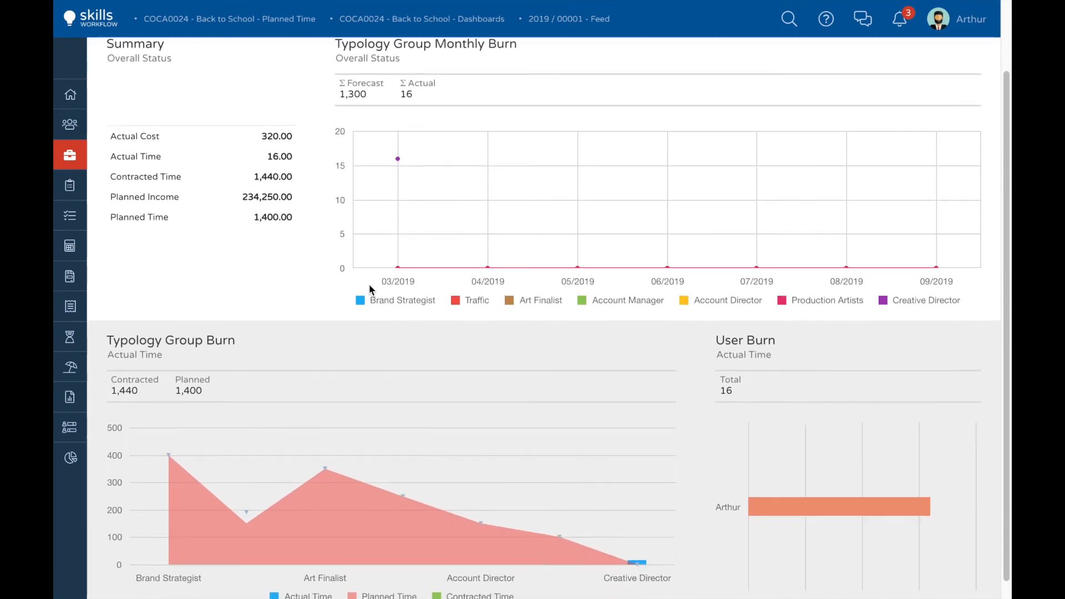
{"action": "mouse_move", "coordinate": [363, 503]}
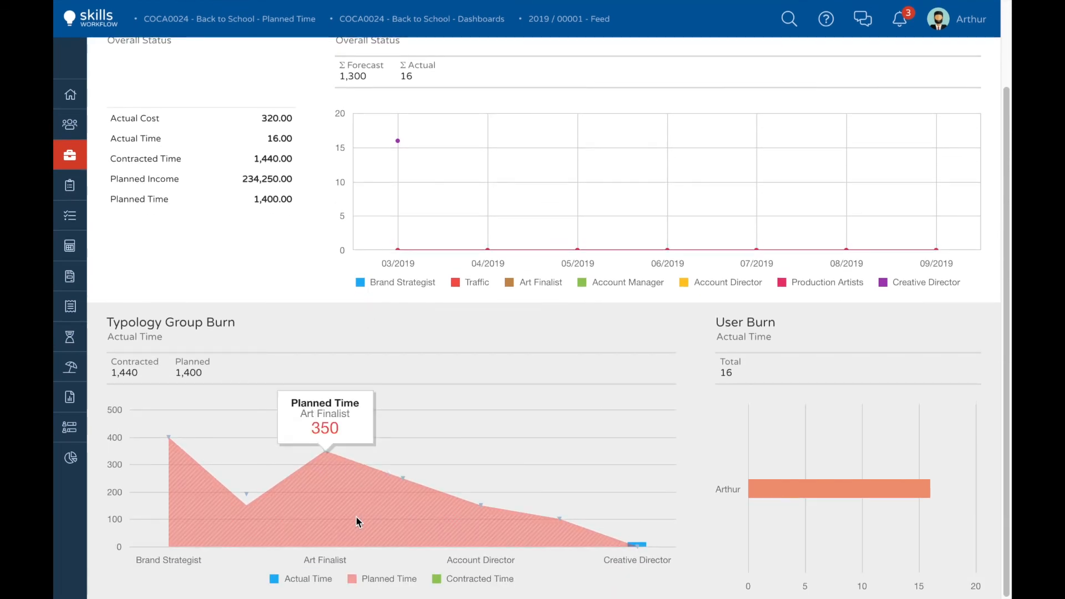
{"action": "mouse_move", "coordinate": [487, 505]}
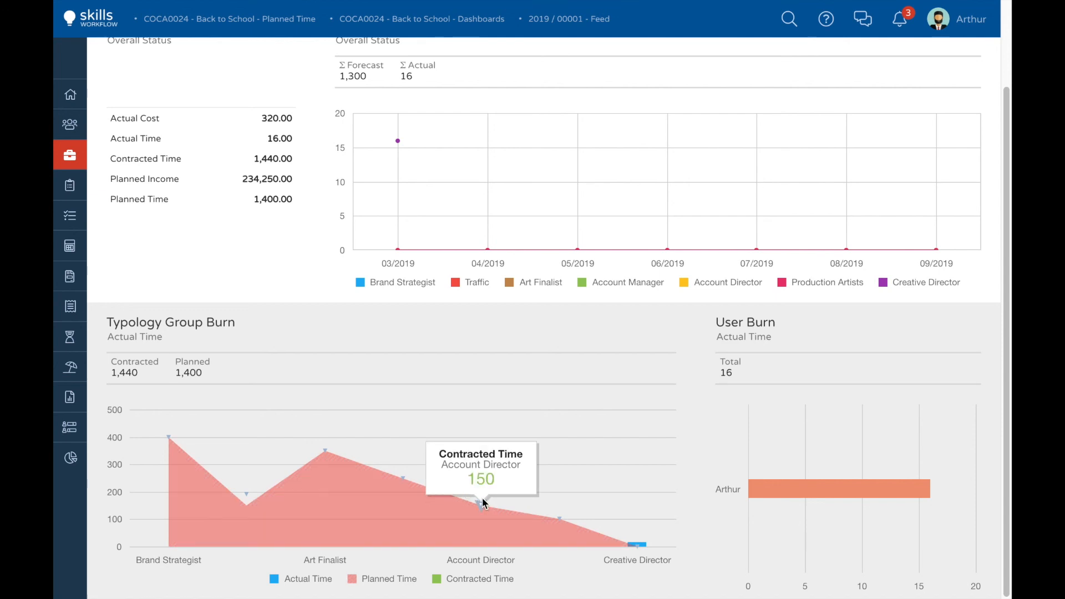
{"action": "mouse_move", "coordinate": [559, 518]}
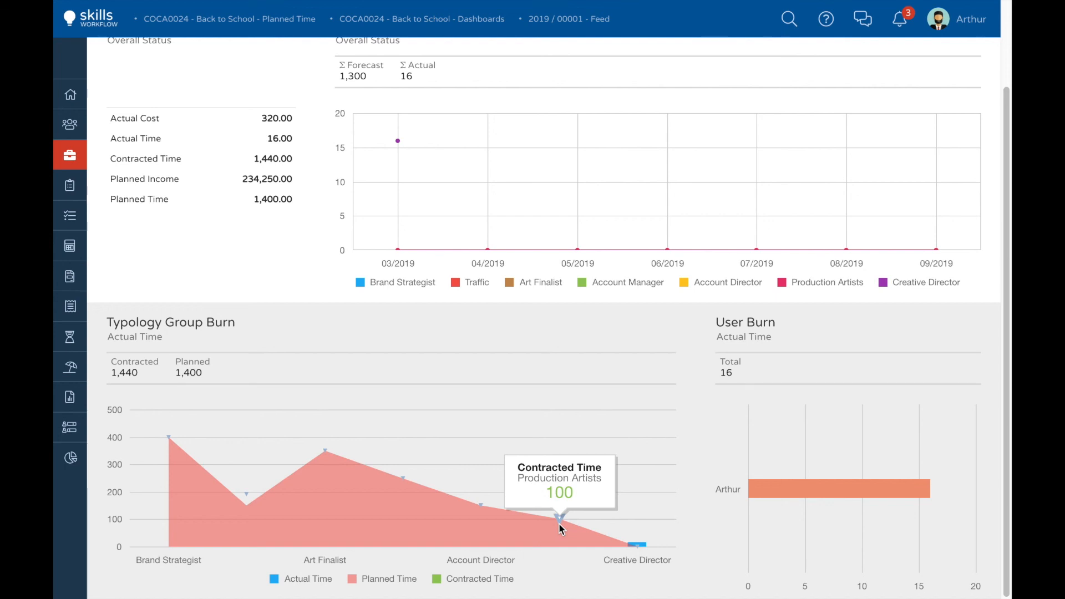
{"action": "mouse_move", "coordinate": [638, 548]}
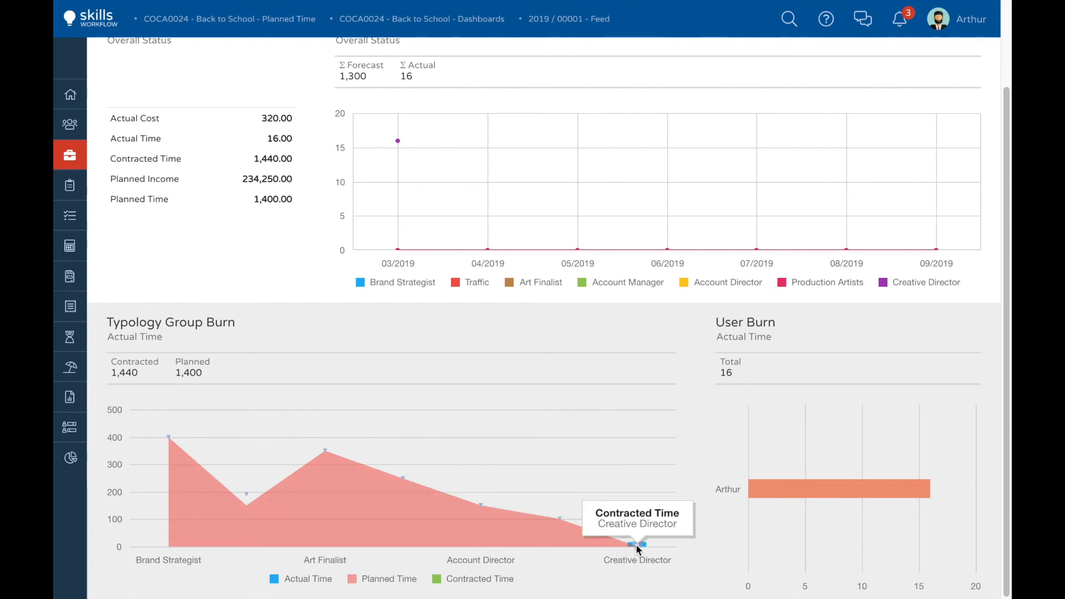
{"action": "mouse_move", "coordinate": [771, 494]}
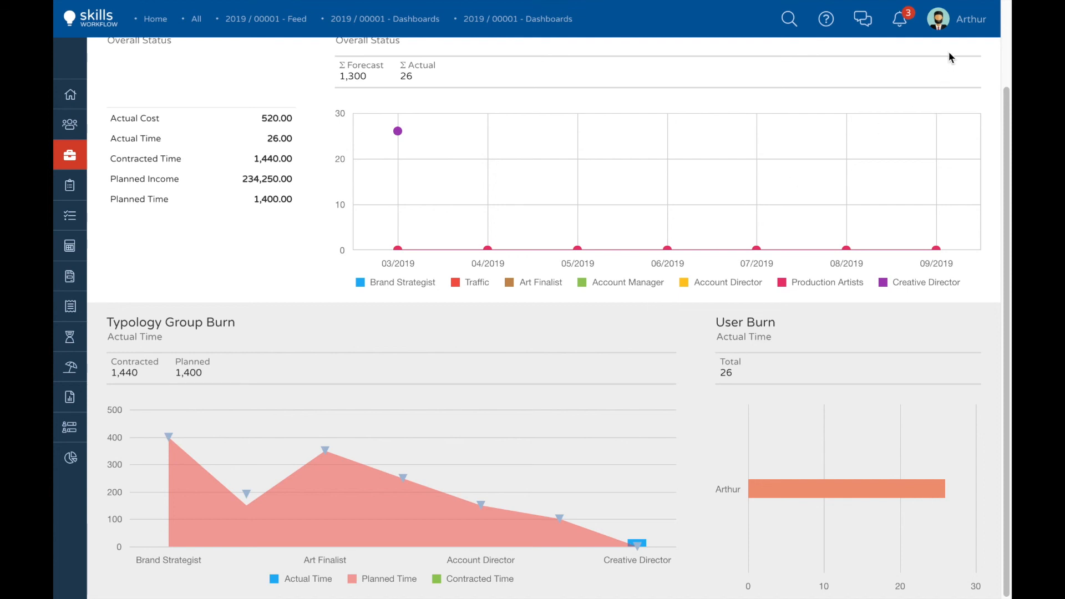
Step: Log out of the current user account
{"action": "left_click", "coordinate": [939, 19]}
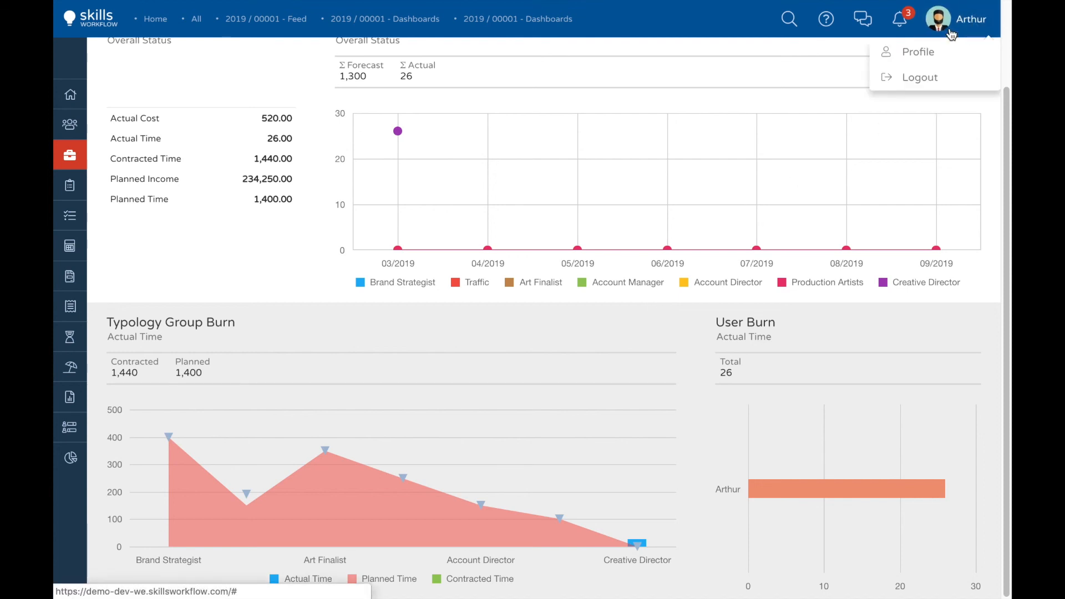
{"action": "left_click", "coordinate": [919, 81]}
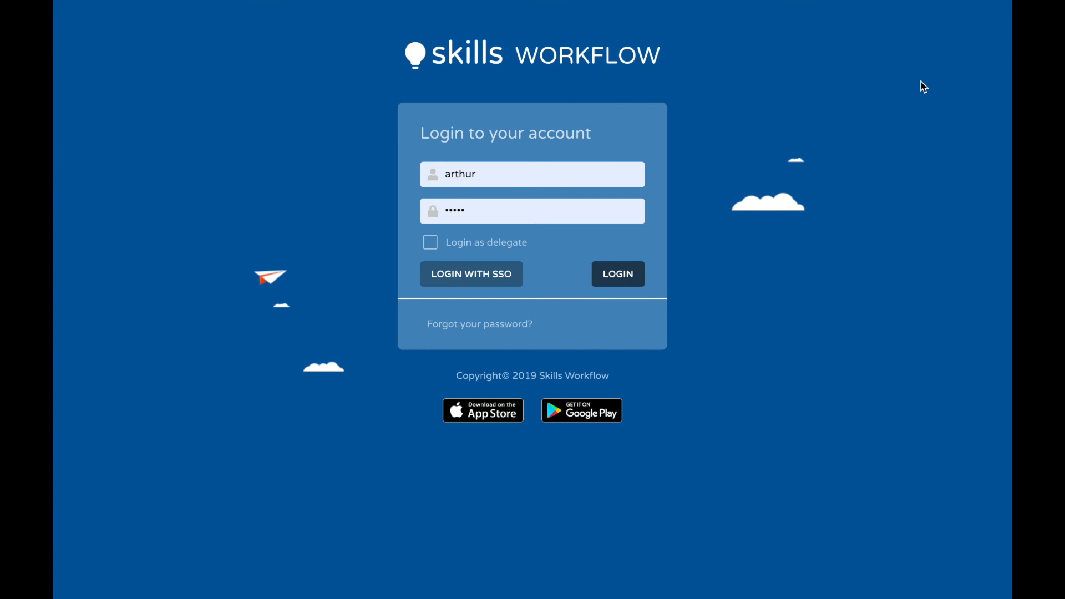